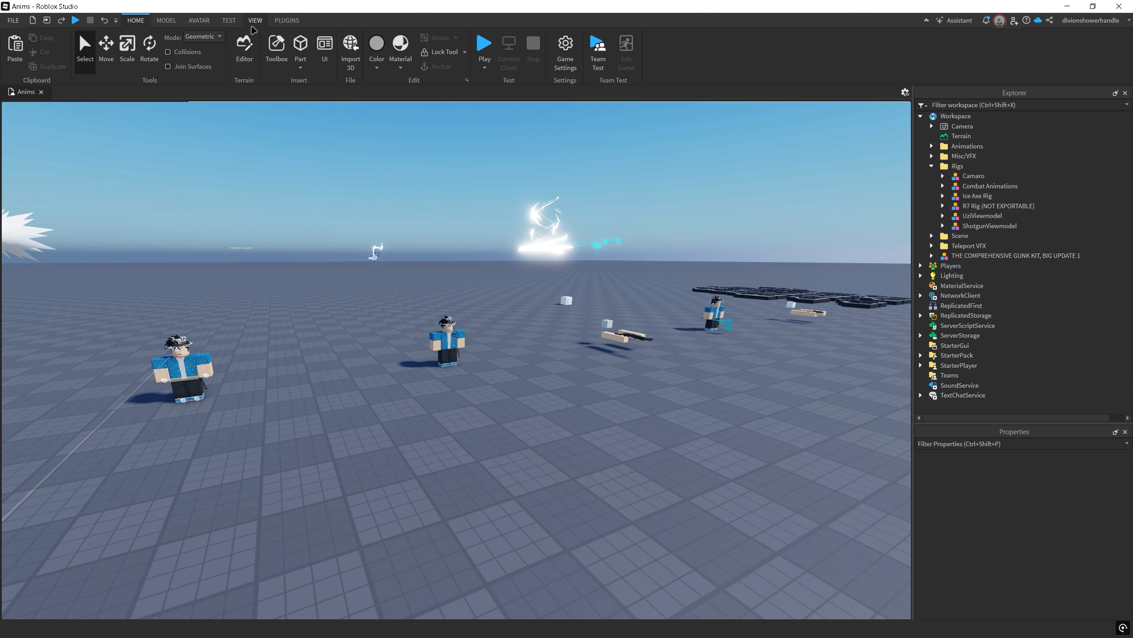
Step: Search the Toolbox models for "Viewmodel" and insert the first result, the arms rig, into the scene
{"action": "left_click", "coordinate": [276, 49]}
{"action": "left_click", "coordinate": [102, 135]}
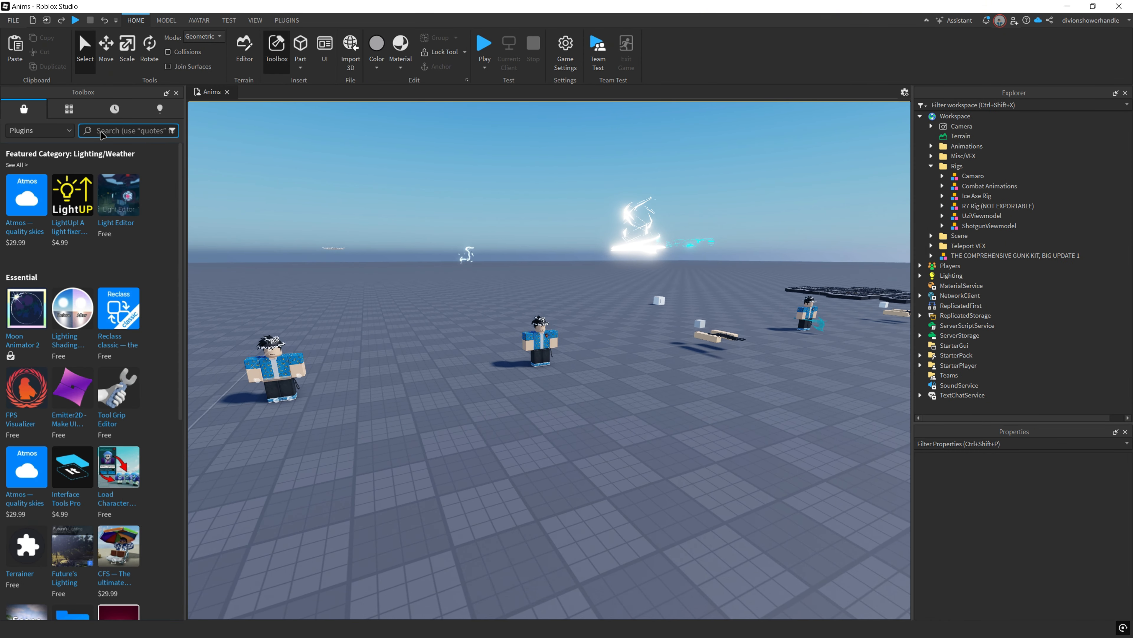
{"action": "left_click", "coordinate": [31, 131]}
{"action": "left_click", "coordinate": [31, 141]}
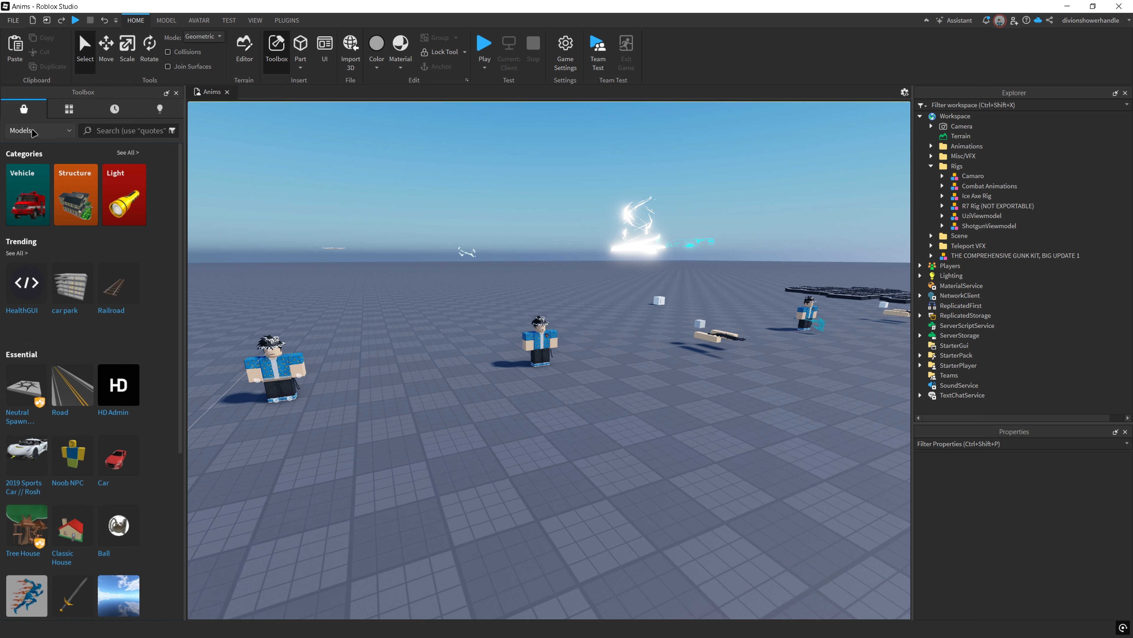
{"action": "left_click", "coordinate": [111, 135]}
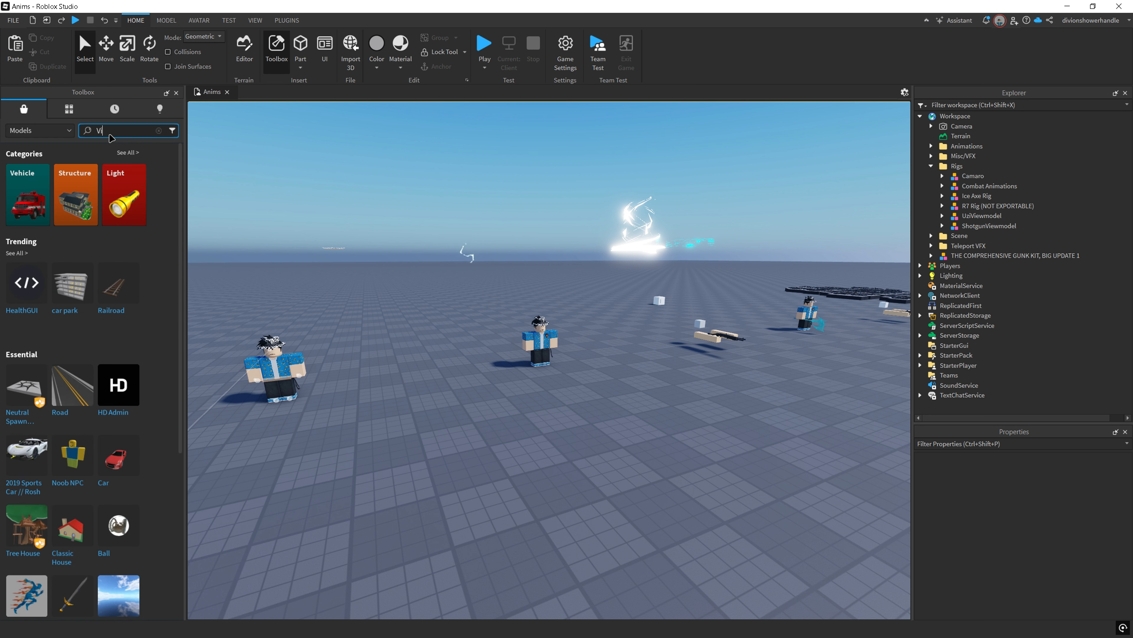
{"action": "type", "text": "Viewmodel"}
{"action": "key", "text": "Return"}
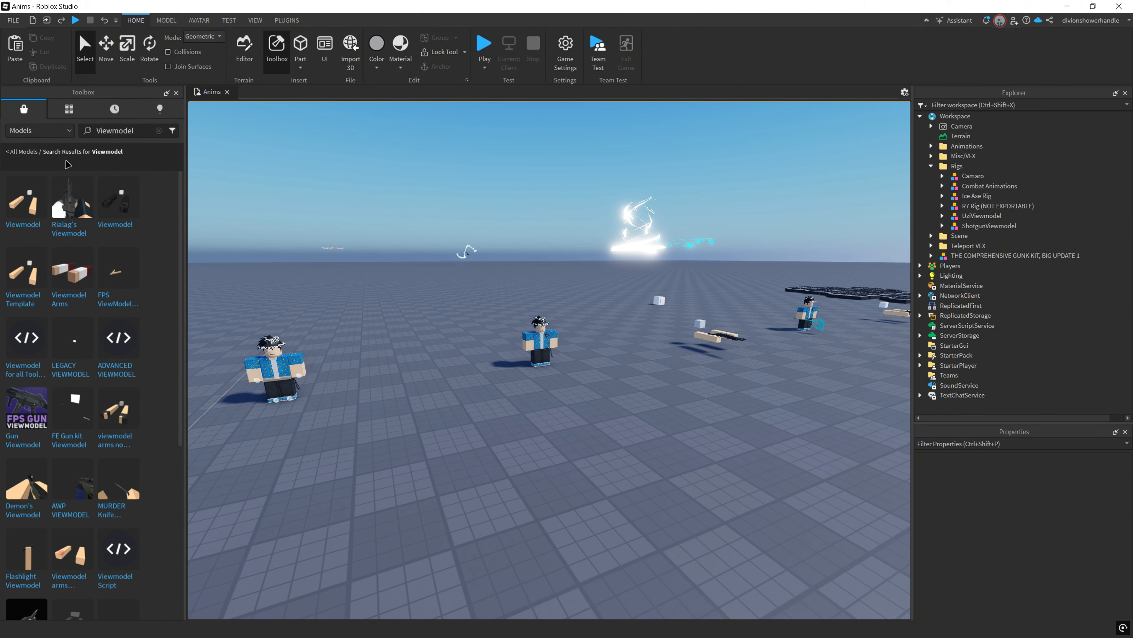
{"action": "left_click", "coordinate": [21, 207]}
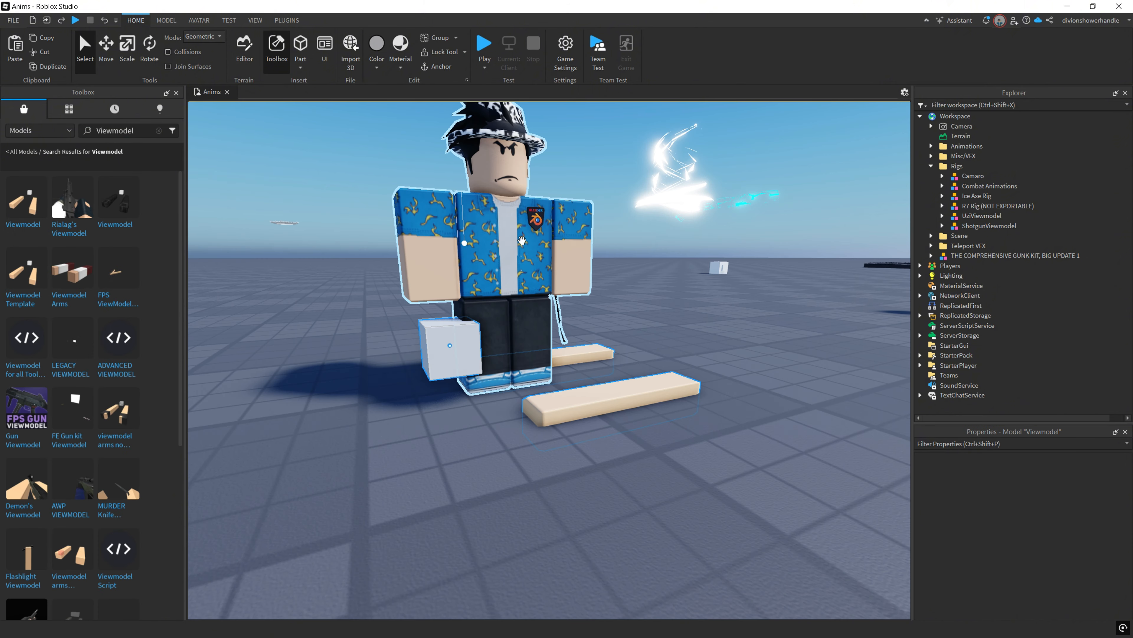
Step: Set the Viewmodel's position to 0, 3, 0 and its orientation to 0, 0, 0
{"action": "left_click", "coordinate": [1056, 585]}
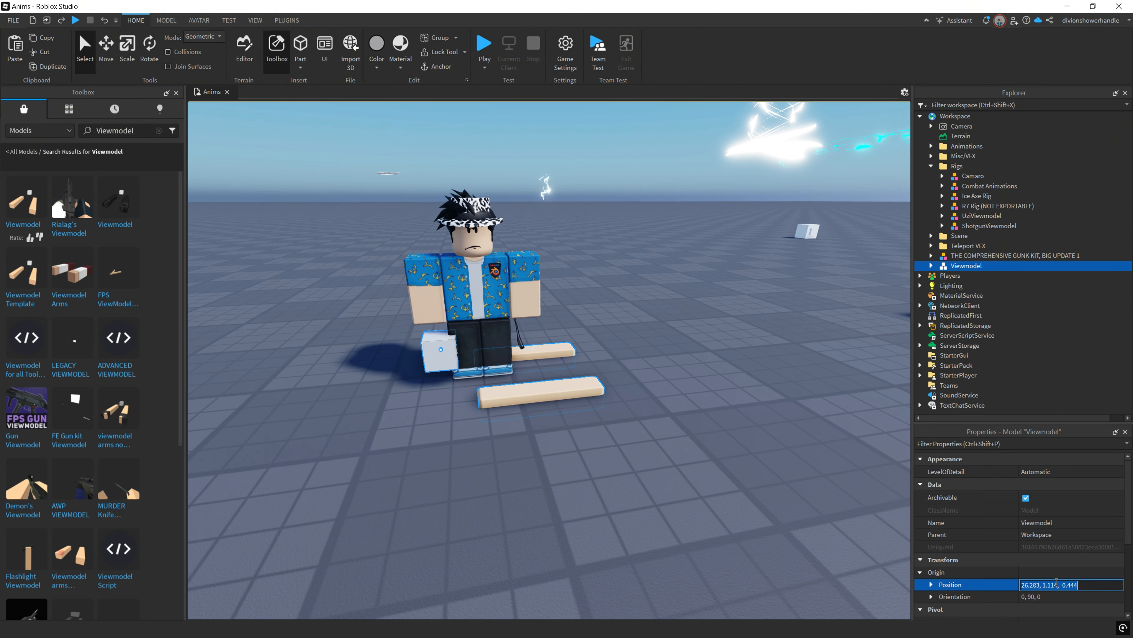
{"action": "type", "text": "0,3,0"}
{"action": "key", "text": "Return"}
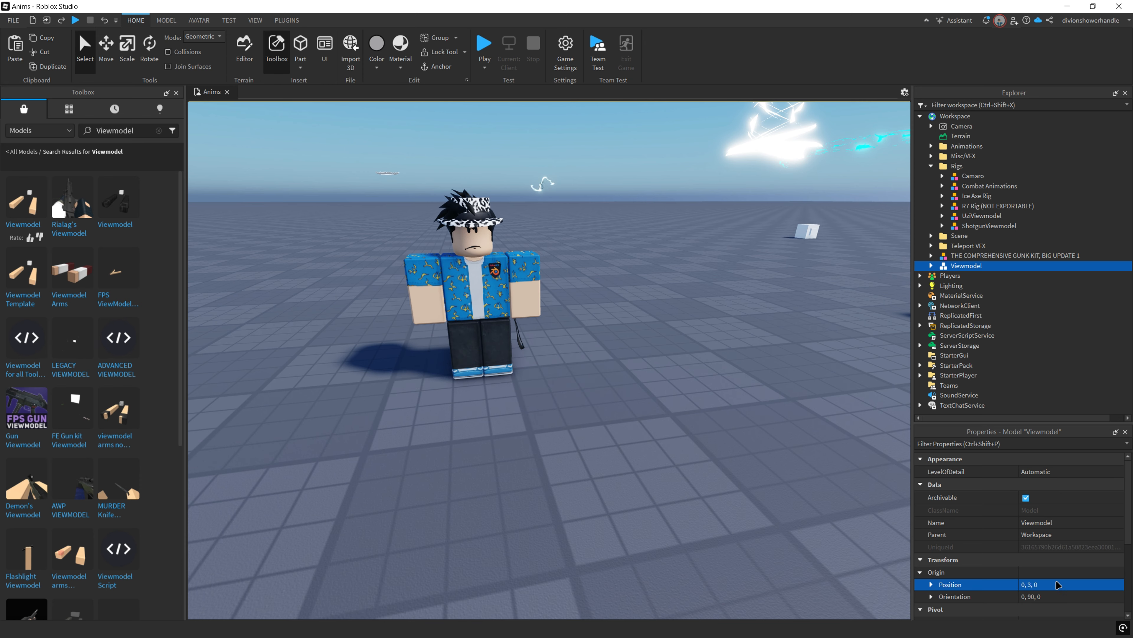
{"action": "key", "text": "f"}
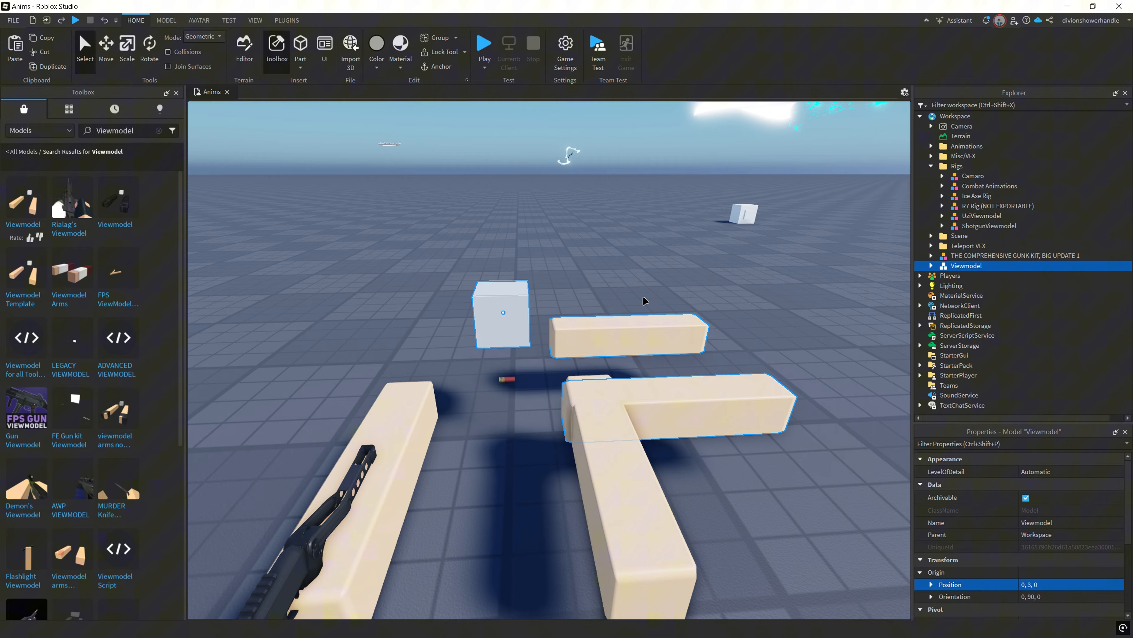
{"action": "right_click_drag", "start_coordinate": [643, 297], "coordinate": [641, 296]}
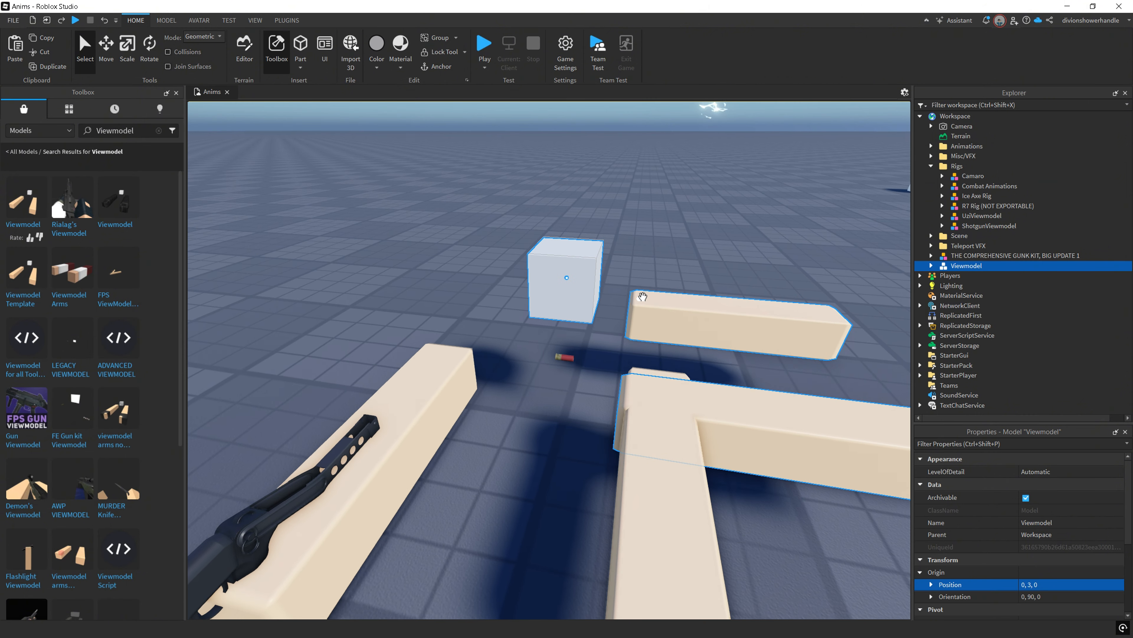
{"action": "scroll", "coordinate": [746, 332], "scroll_direction": "down", "scroll_amount": 3}
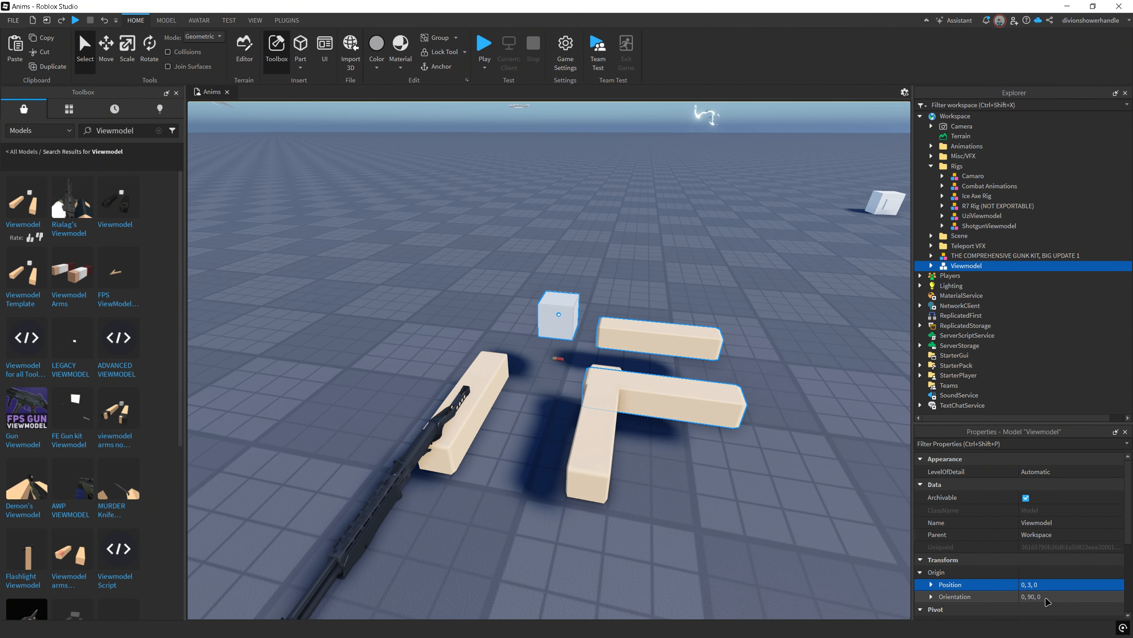
{"action": "left_click", "coordinate": [1043, 599]}
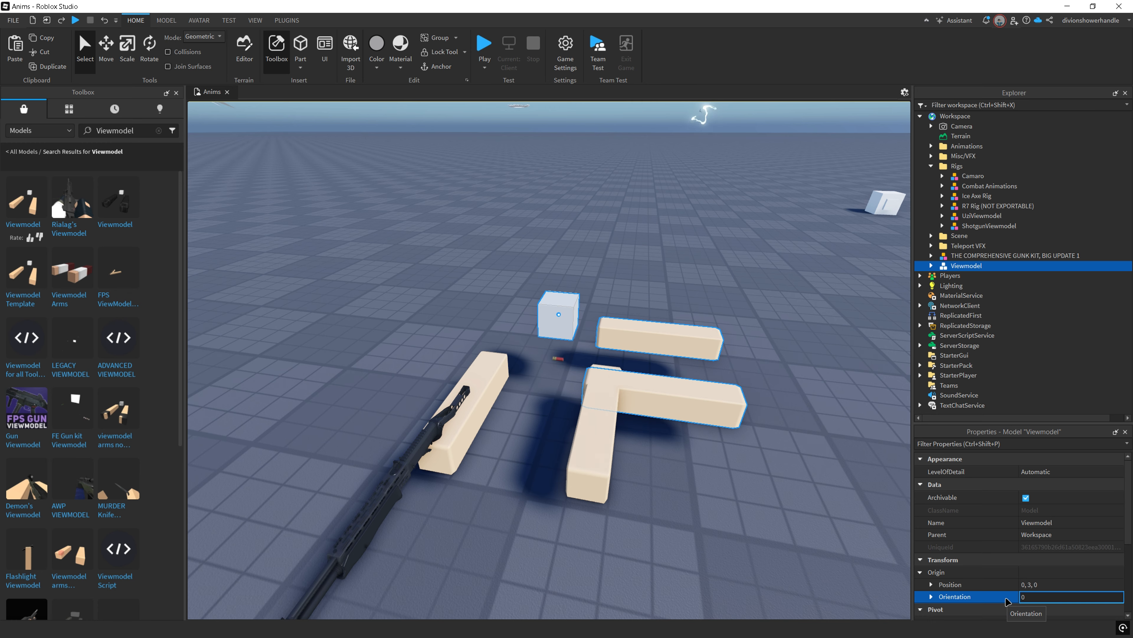
{"action": "key", "text": "Return"}
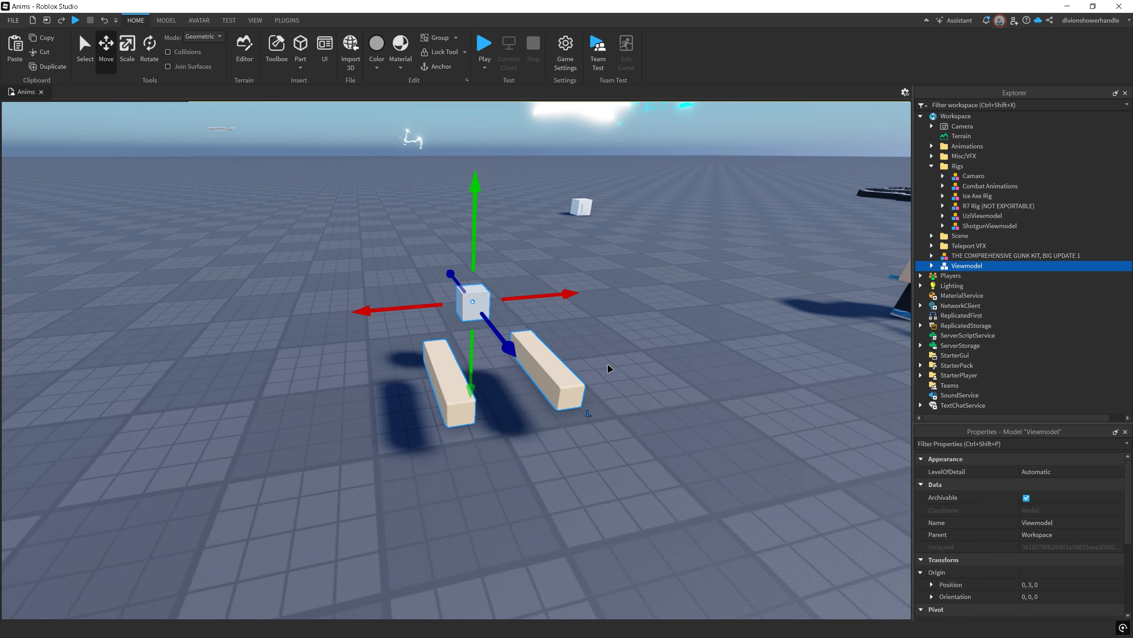
Step: Look over the gun kit in the scene and find its saved model among My Models in the Toolbox inventory
{"action": "left_click", "coordinate": [609, 369]}
{"action": "right_click_drag", "start_coordinate": [484, 334], "coordinate": [75, 98]}
{"action": "key", "text": "w"}
{"action": "key", "text": "s"}
{"action": "key", "text": "w"}
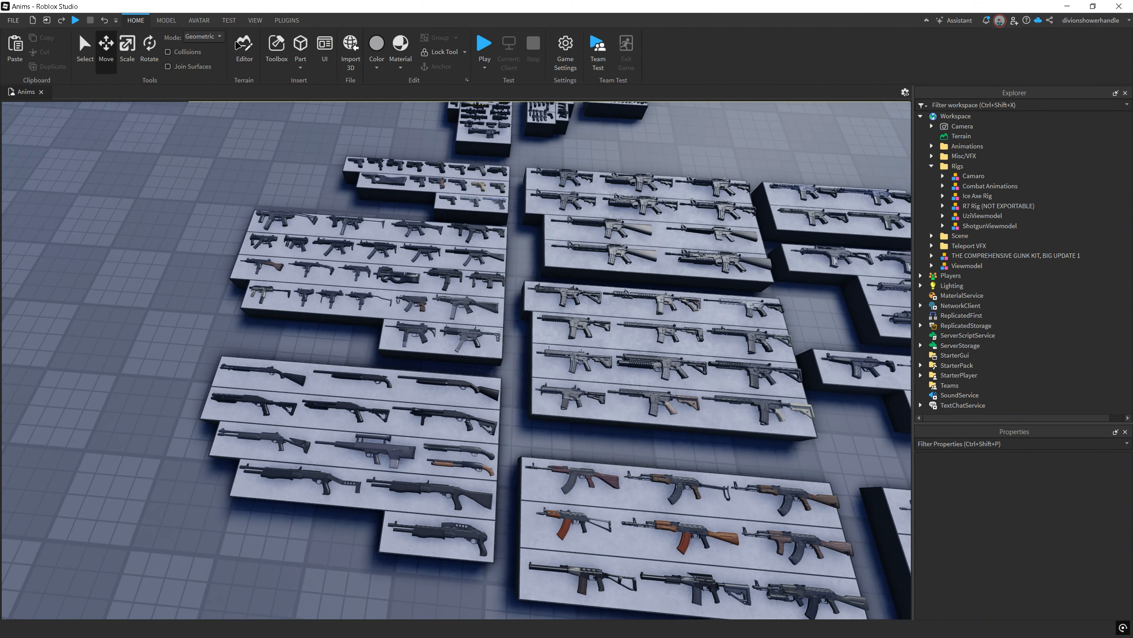
{"action": "left_click", "coordinate": [277, 49]}
{"action": "key", "text": "s"}
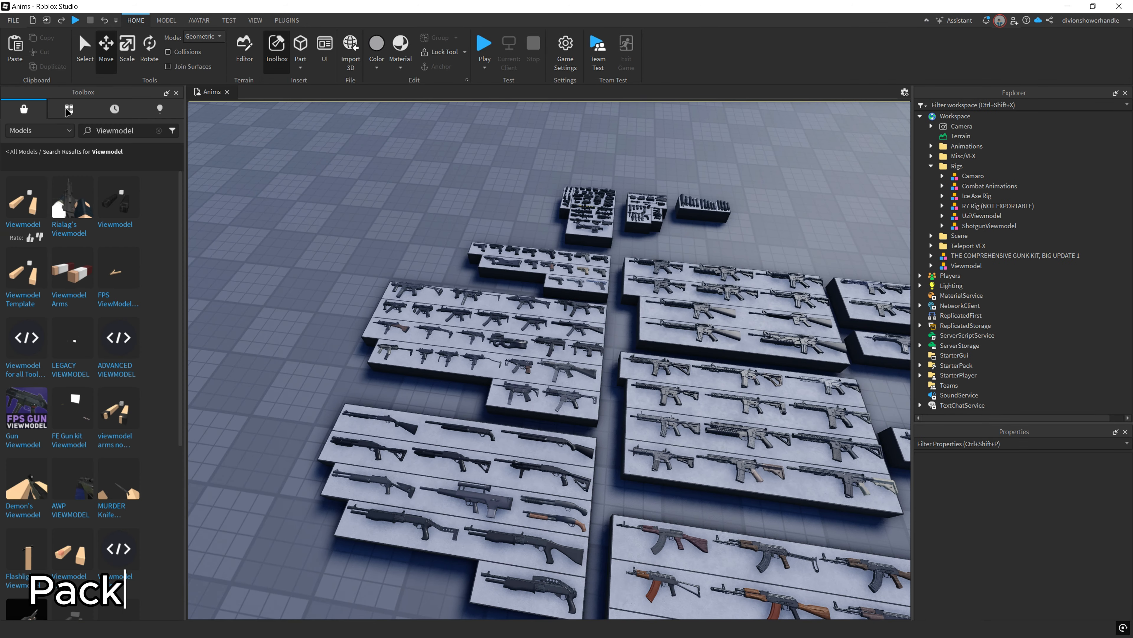
{"action": "left_click", "coordinate": [69, 110]}
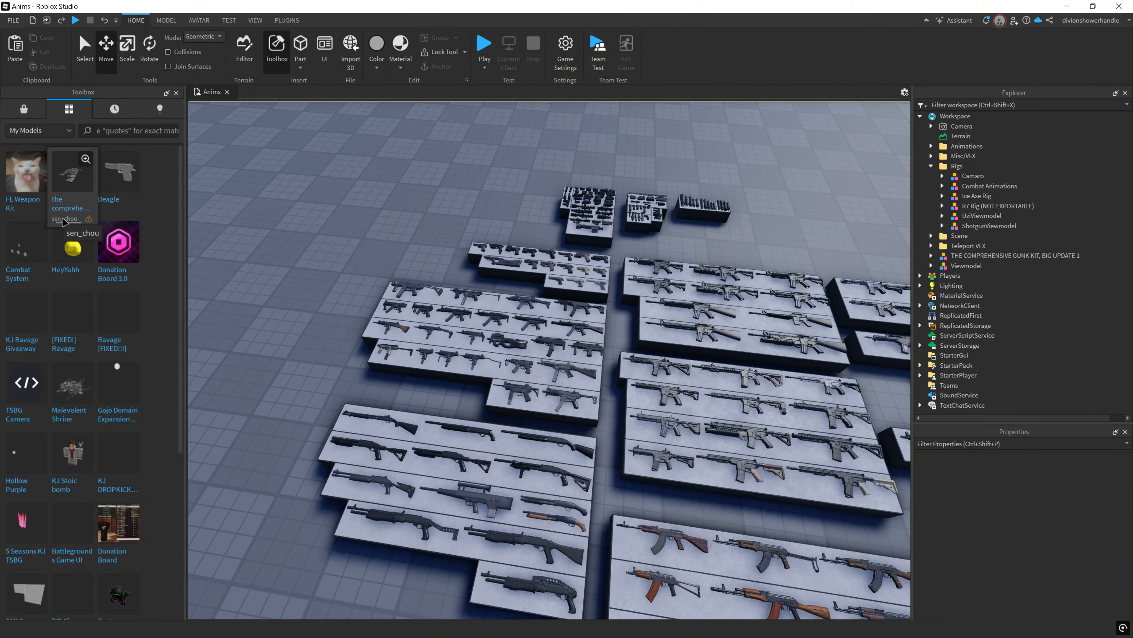
{"action": "left_click", "coordinate": [81, 129]}
{"action": "left_click", "coordinate": [176, 94]}
Step: Copy the M16A4 model from the kit's AR-15 classics and paste it into the Workspace
{"action": "key", "text": "w"}
{"action": "right_click_drag", "start_coordinate": [448, 233], "coordinate": [448, 233]}
{"action": "key", "text": "s"}
{"action": "key", "text": "w"}
{"action": "key", "text": "w"}
{"action": "key", "text": "s"}
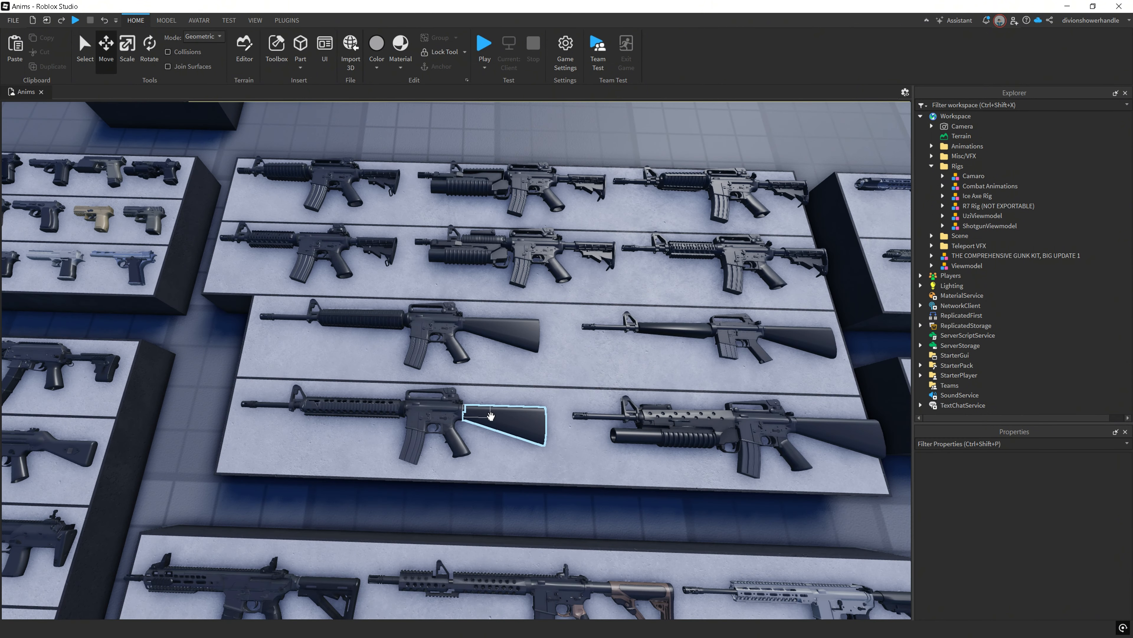
{"action": "left_click", "coordinate": [490, 415]}
{"action": "left_click", "coordinate": [1015, 399]}
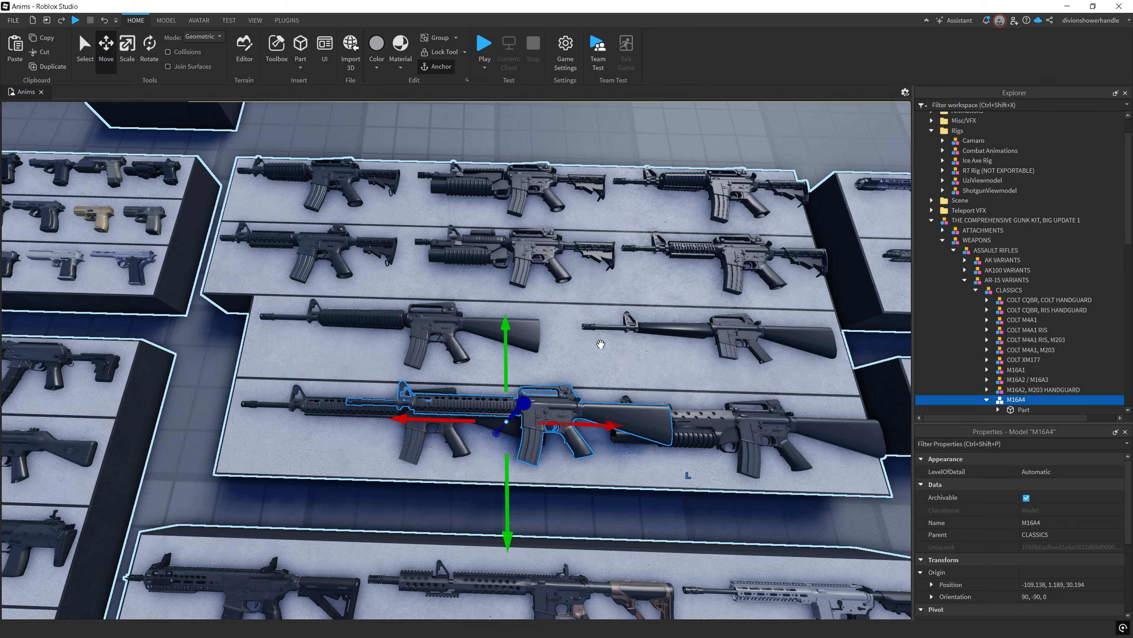
{"action": "key", "text": "ctrl+x"}
{"action": "key", "text": "ctrl+v"}
Step: Move the pasted M16A4 across the scene to the viewmodel arms, at about 1.1, 0.2, -4.1
{"action": "left_click_drag", "start_coordinate": [588, 385], "coordinate": [587, 385]}
{"action": "right_click_drag", "start_coordinate": [587, 385], "coordinate": [587, 384]}
{"action": "key", "text": "w"}
{"action": "left_click_drag", "start_coordinate": [587, 385], "coordinate": [588, 385]}
{"action": "right_click_drag", "start_coordinate": [587, 385], "coordinate": [587, 384]}
{"action": "left_click_drag", "start_coordinate": [587, 385], "coordinate": [587, 385]}
{"action": "right_click_drag", "start_coordinate": [587, 385], "coordinate": [588, 385]}
{"action": "left_click_drag", "start_coordinate": [588, 385], "coordinate": [587, 385]}
{"action": "right_click_drag", "start_coordinate": [588, 385], "coordinate": [588, 385]}
{"action": "left_click_drag", "start_coordinate": [587, 385], "coordinate": [587, 385]}
{"action": "right_click_drag", "start_coordinate": [587, 385], "coordinate": [588, 385]}
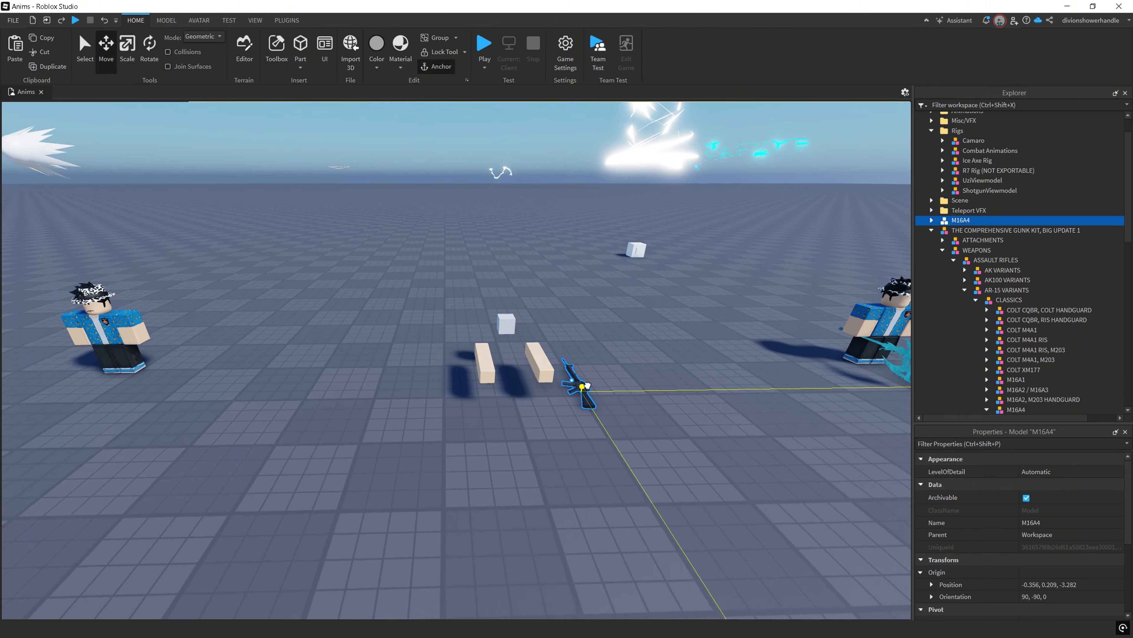
{"action": "left_click_drag", "start_coordinate": [587, 385], "coordinate": [587, 385]}
{"action": "right_click_drag", "start_coordinate": [587, 385], "coordinate": [588, 384]}
{"action": "left_click_drag", "start_coordinate": [587, 385], "coordinate": [587, 385]}
{"action": "right_click_drag", "start_coordinate": [588, 384], "coordinate": [588, 385]}
{"action": "key", "text": "w"}
{"action": "left_click_drag", "start_coordinate": [587, 385], "coordinate": [399, 412]}
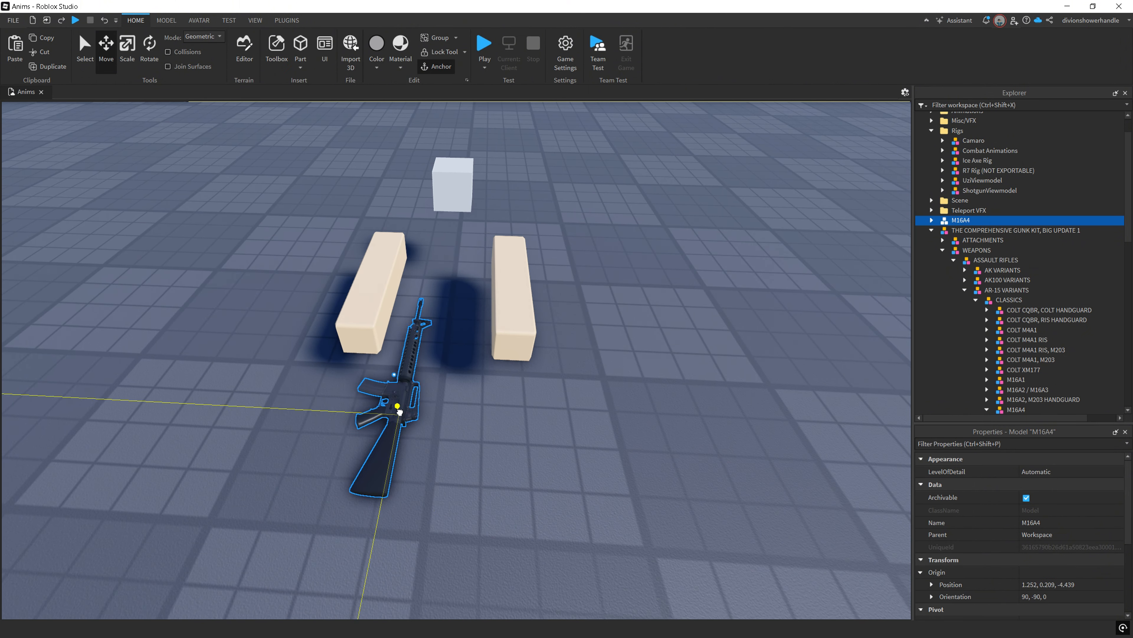
{"action": "right_click_drag", "start_coordinate": [355, 408], "coordinate": [346, 386]}
{"action": "key", "text": "w"}
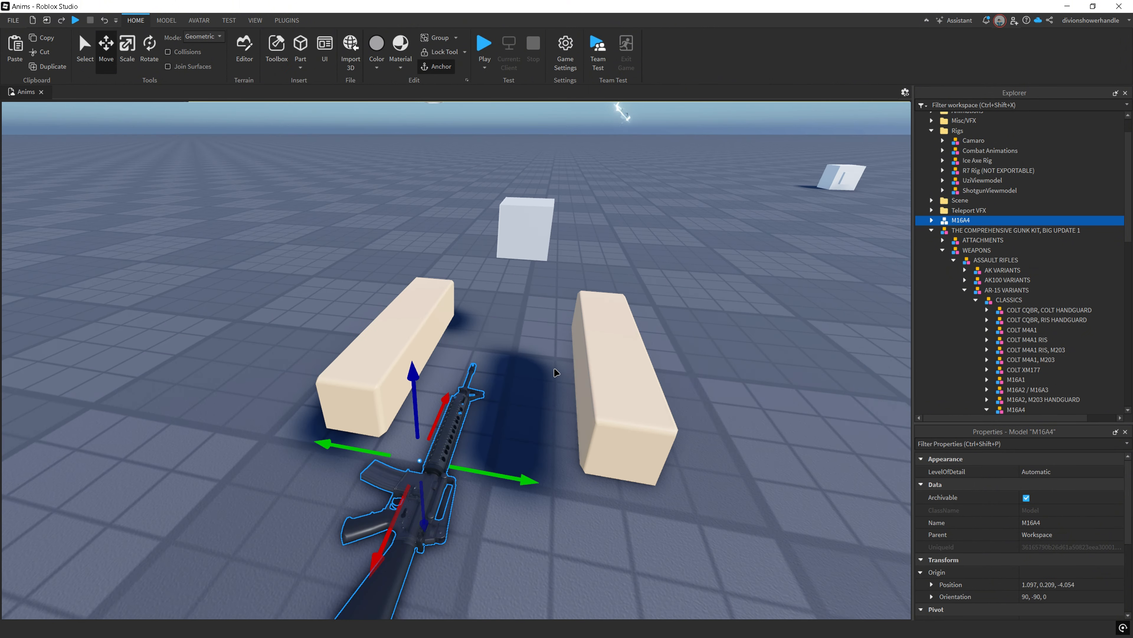
Step: Collapse the gun kit's hierarchy in the Explorer
{"action": "left_click", "coordinate": [953, 260]}
{"action": "left_click", "coordinate": [943, 250]}
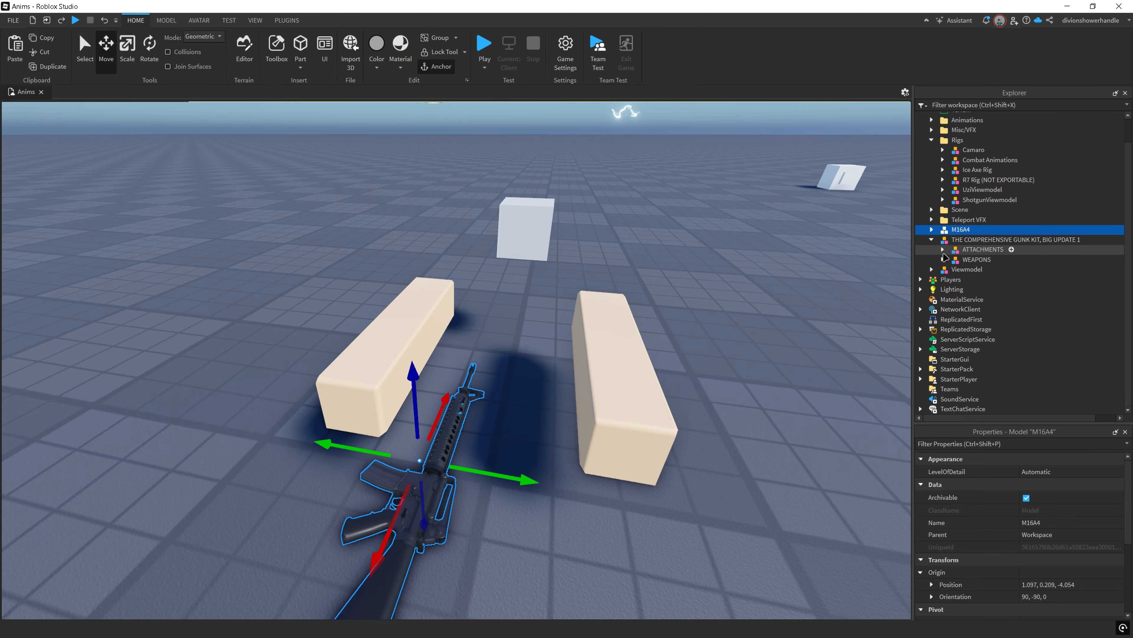
{"action": "left_click", "coordinate": [932, 240]}
Step: Rotate the M16A4 upright to orientation 0, 90, 0 and line it up in front of one viewmodel arm
{"action": "key", "text": "s"}
{"action": "right_click_drag", "start_coordinate": [716, 273], "coordinate": [544, 404]}
{"action": "key", "text": "w"}
{"action": "key", "text": "s"}
{"action": "key", "text": "r"}
{"action": "left_click_drag", "start_coordinate": [514, 474], "coordinate": [418, 500]}
{"action": "key", "text": "t"}
{"action": "key", "text": "r"}
Step: Set the M16A4's position to 1.6, 1.6, -7.8
{"action": "left_click", "coordinate": [1088, 587]}
{"action": "key", "text": "BackSpace"}
{"action": "key", "text": "BackSpace"}
{"action": "key", "text": "Left"}
{"action": "key", "text": "Left"}
{"action": "key", "text": "Left"}
{"action": "key", "text": "Left"}
{"action": "key", "text": "Left"}
{"action": "key", "text": "BackSpace"}
{"action": "key", "text": "BackSpace"}
{"action": "key", "text": "Return"}
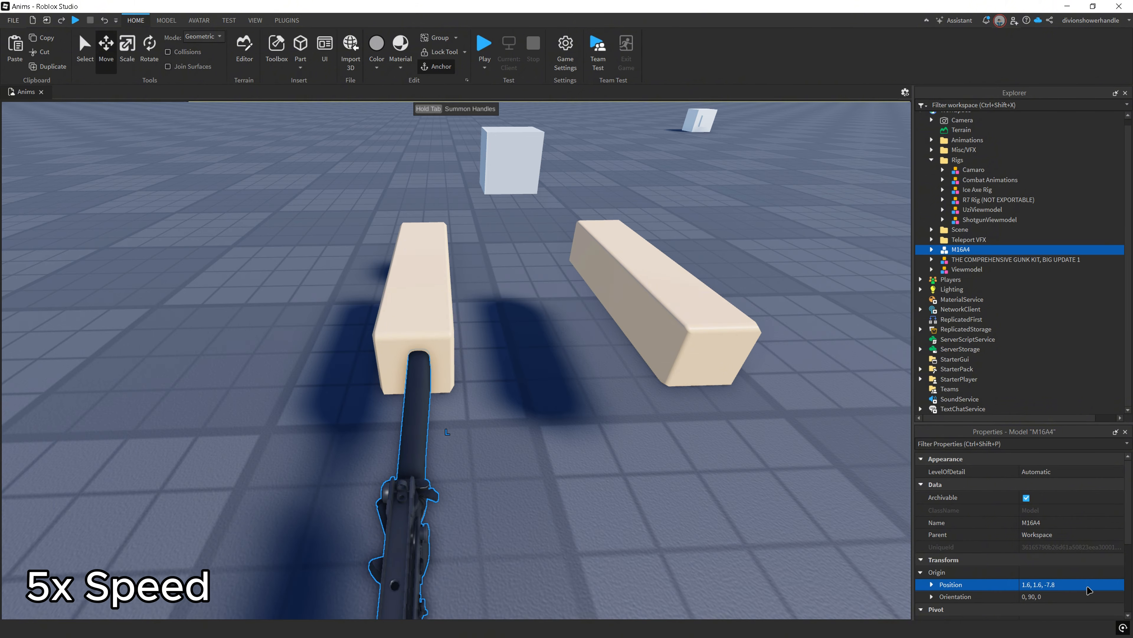
Step: Shift the M16A4 back and up against the viewmodel arm, to a position of 1.6, about 2.12, -6
{"action": "right_click_drag", "start_coordinate": [544, 404], "coordinate": [547, 339]}
{"action": "key", "text": "s"}
{"action": "left_click", "coordinate": [1087, 581]}
{"action": "key", "text": "Return"}
{"action": "left_click", "coordinate": [1082, 584]}
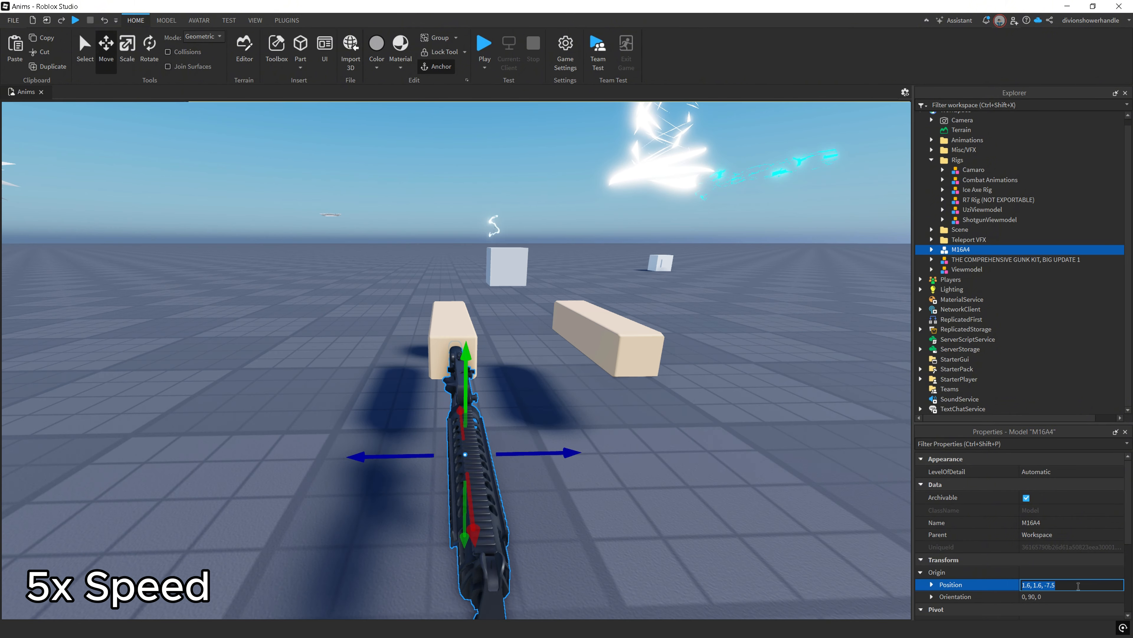
{"action": "key", "text": "BackSpace"}
{"action": "key", "text": "BackSpace"}
{"action": "key", "text": "Return"}
{"action": "right_click_drag", "start_coordinate": [359, 420], "coordinate": [359, 420]}
{"action": "left_click_drag", "start_coordinate": [587, 395], "coordinate": [489, 393]}
{"action": "left_click_drag", "start_coordinate": [557, 339], "coordinate": [542, 283]}
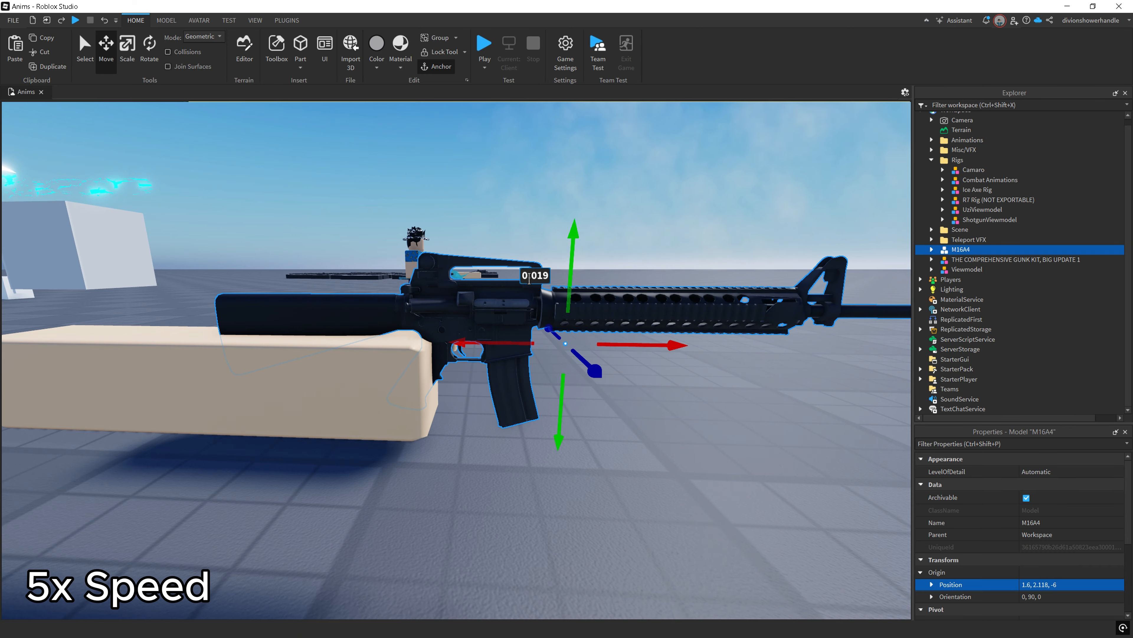
Step: Round the M16A4's height so its position is 1.6, 2.1, -6
{"action": "left_click", "coordinate": [739, 448]}
{"action": "right_click_drag", "start_coordinate": [738, 448], "coordinate": [491, 435]}
{"action": "key", "text": "d"}
{"action": "left_click", "coordinate": [482, 433]}
{"action": "left_click", "coordinate": [1041, 584]}
{"action": "key", "text": "Return"}
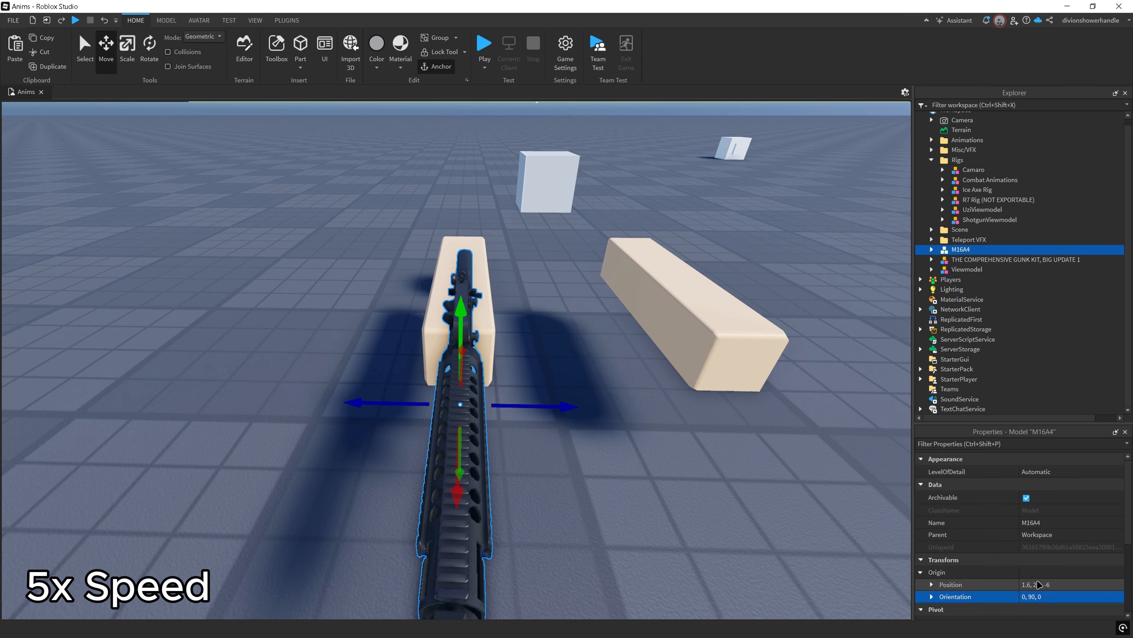
{"action": "left_click", "coordinate": [1039, 585]}
{"action": "key", "text": "Return"}
Step: Try other X values for the M16A4's position, including 1.7
{"action": "left_click", "coordinate": [1033, 585]}
{"action": "left_click", "coordinate": [1033, 585]}
{"action": "type", "text": "5"}
{"action": "key", "text": "Return"}
{"action": "key", "text": "ctrl+z"}
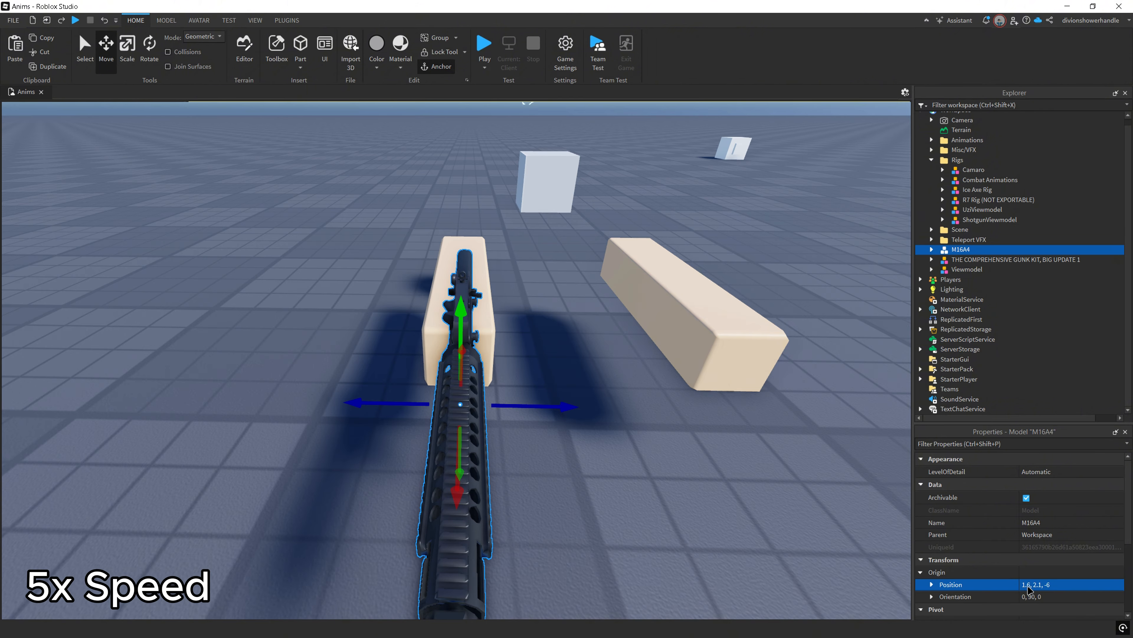
{"action": "key", "text": "BackSpace"}
{"action": "type", "text": "7"}
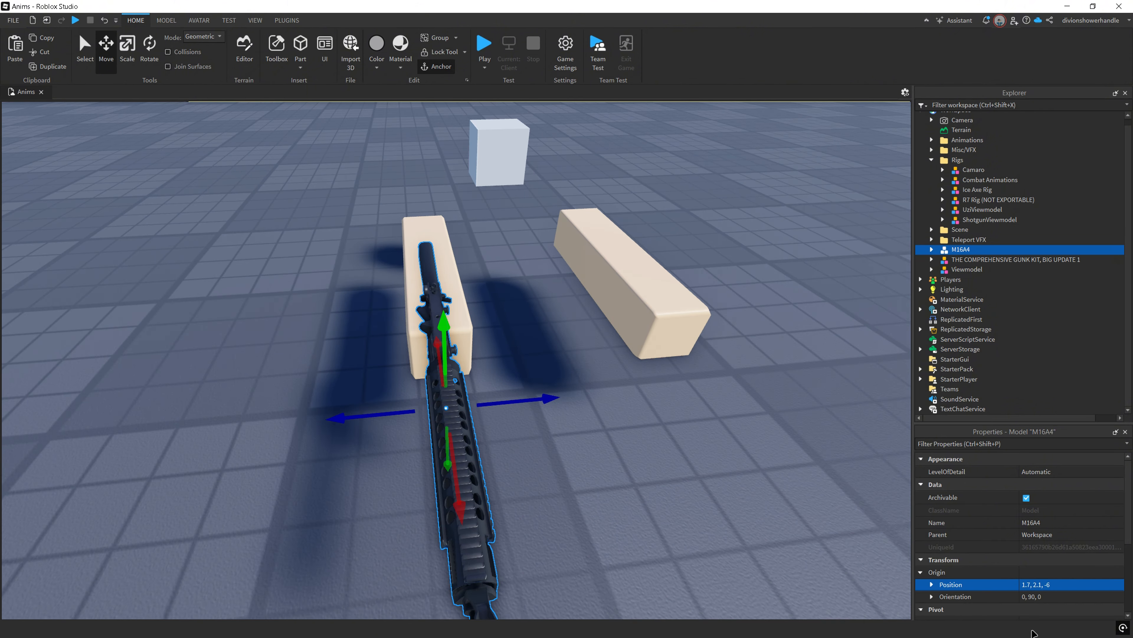
Step: Set the M16A4's X position to 1.65
{"action": "left_click", "coordinate": [1032, 584]}
{"action": "type", "text": "5"}
{"action": "key", "text": "Return"}
{"action": "key", "text": "ctrl+z"}
{"action": "type", "text": "6"}
{"action": "key", "text": "Return"}
Step: Expand the M16A4 model in the Explorer and rename its first part as SafetySwitch
{"action": "left_click", "coordinate": [745, 251]}
{"action": "right_click_drag", "start_coordinate": [745, 251], "coordinate": [745, 251]}
{"action": "scroll", "coordinate": [744, 251], "scroll_direction": "up", "scroll_amount": 3}
{"action": "scroll", "coordinate": [744, 251], "scroll_direction": "down", "scroll_amount": 3}
{"action": "left_click", "coordinate": [508, 320]}
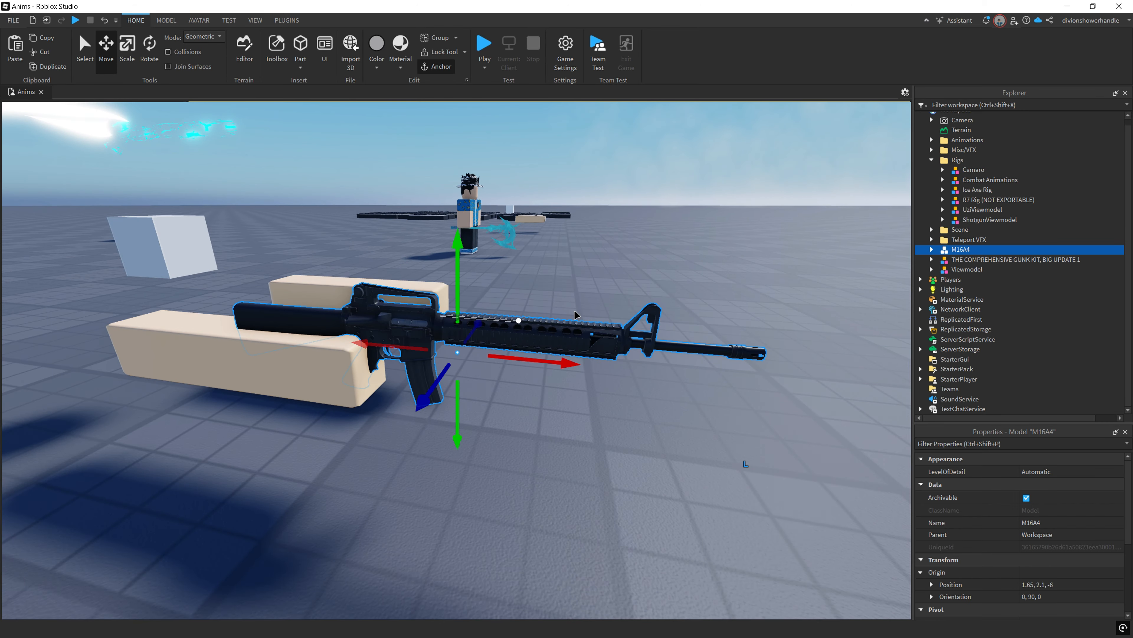
{"action": "key", "text": "f"}
{"action": "left_click", "coordinate": [932, 249]}
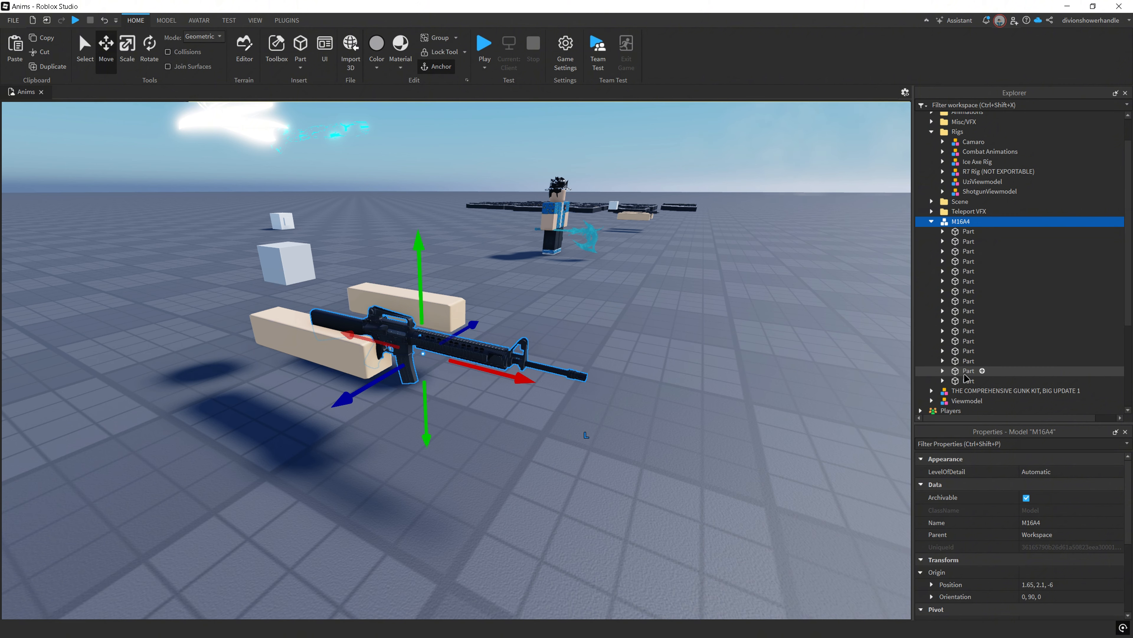
{"action": "left_click", "coordinate": [969, 233]}
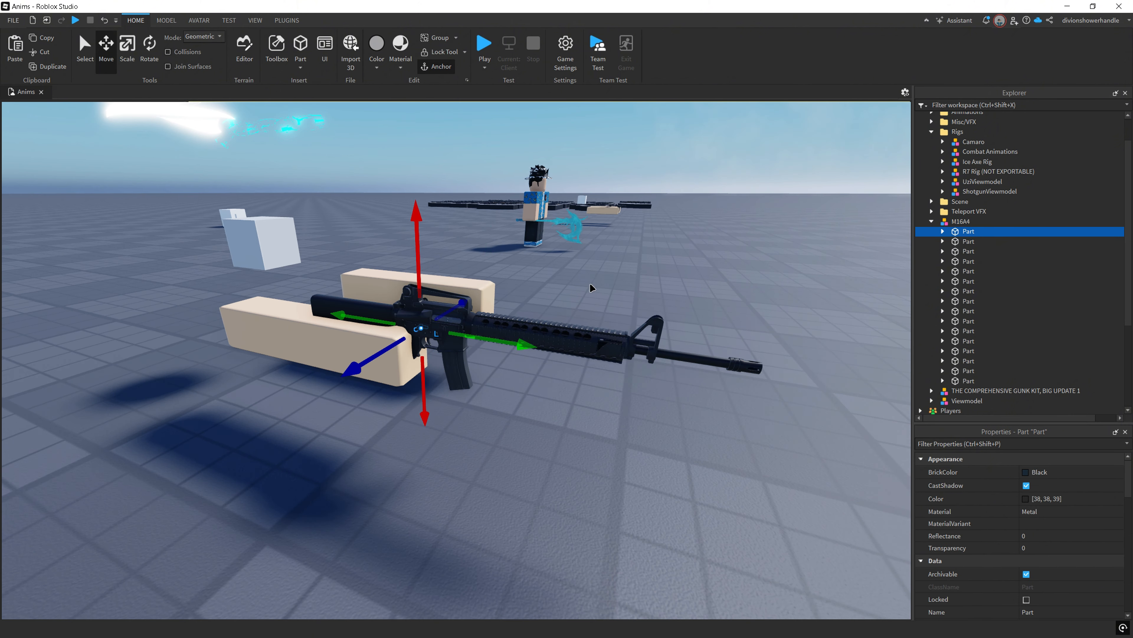
{"action": "scroll", "coordinate": [419, 330], "scroll_direction": "up", "scroll_amount": 3}
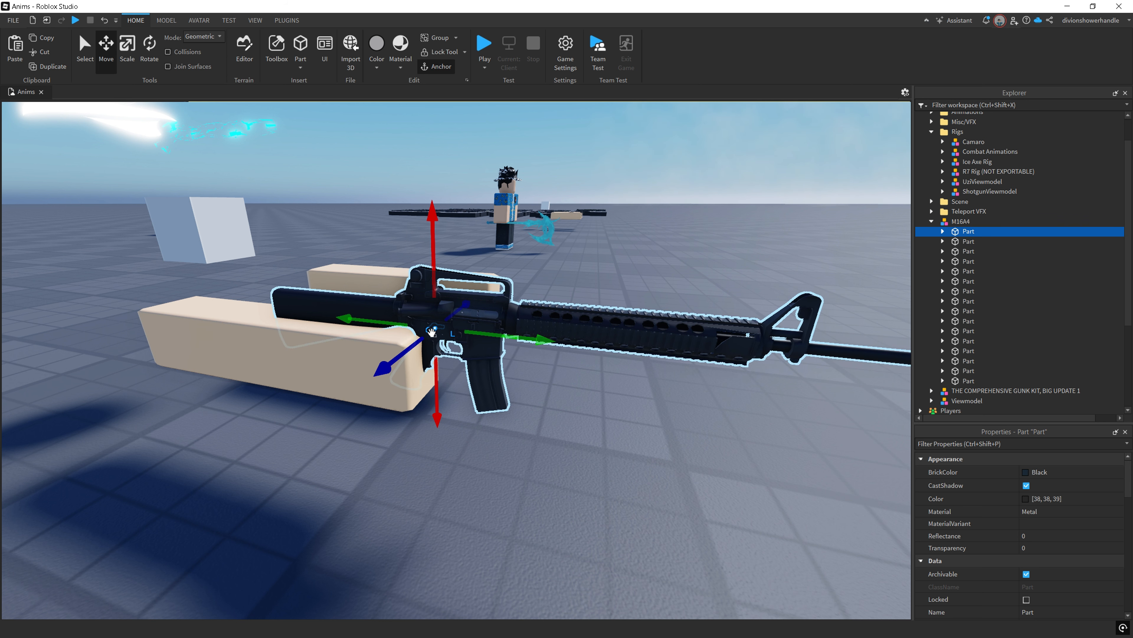
{"action": "key", "text": "F2"}
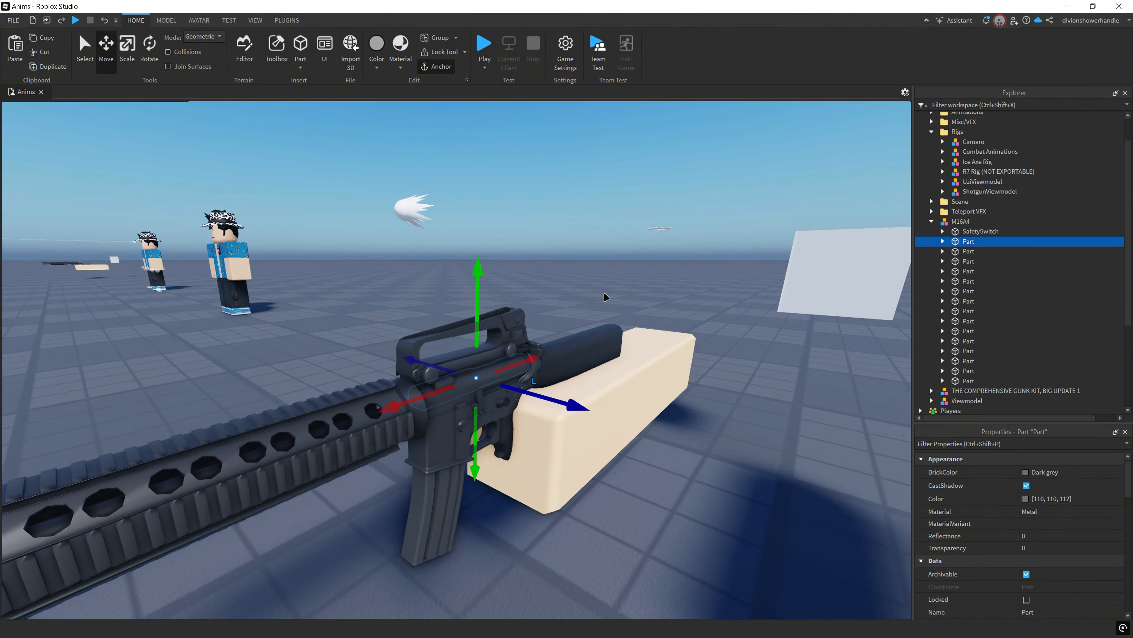
Step: Rename the part below SafetySwitch as Slide and test moving it along the rifle's length
{"action": "right_click_drag", "start_coordinate": [606, 297], "coordinate": [604, 297]}
{"action": "key", "text": "d"}
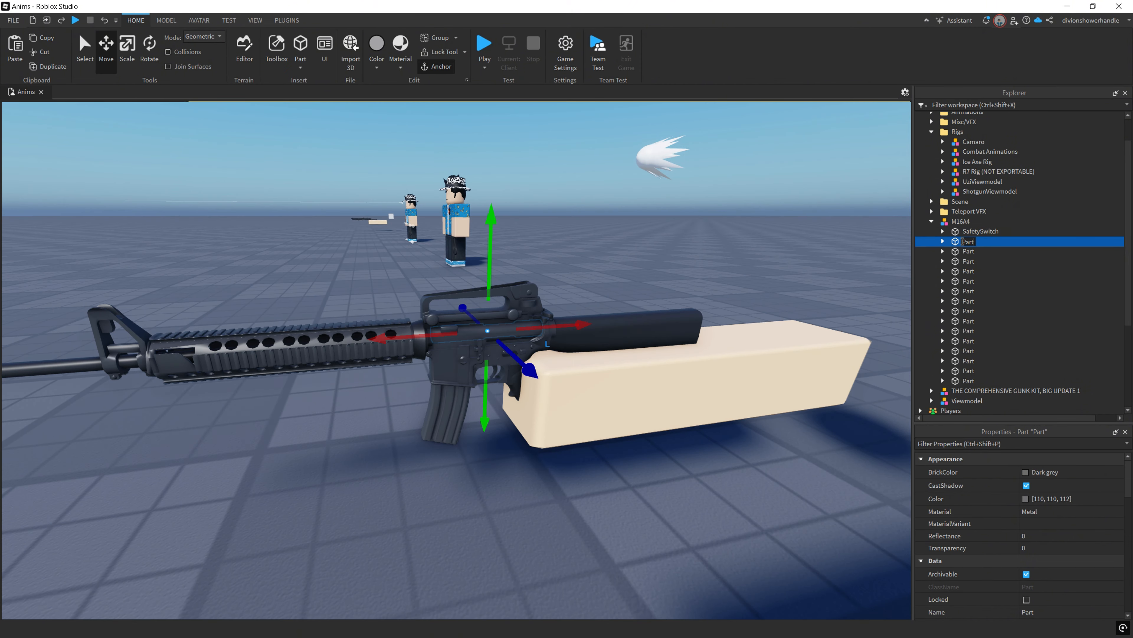
{"action": "type", "text": "lide"}
{"action": "key", "text": "Return"}
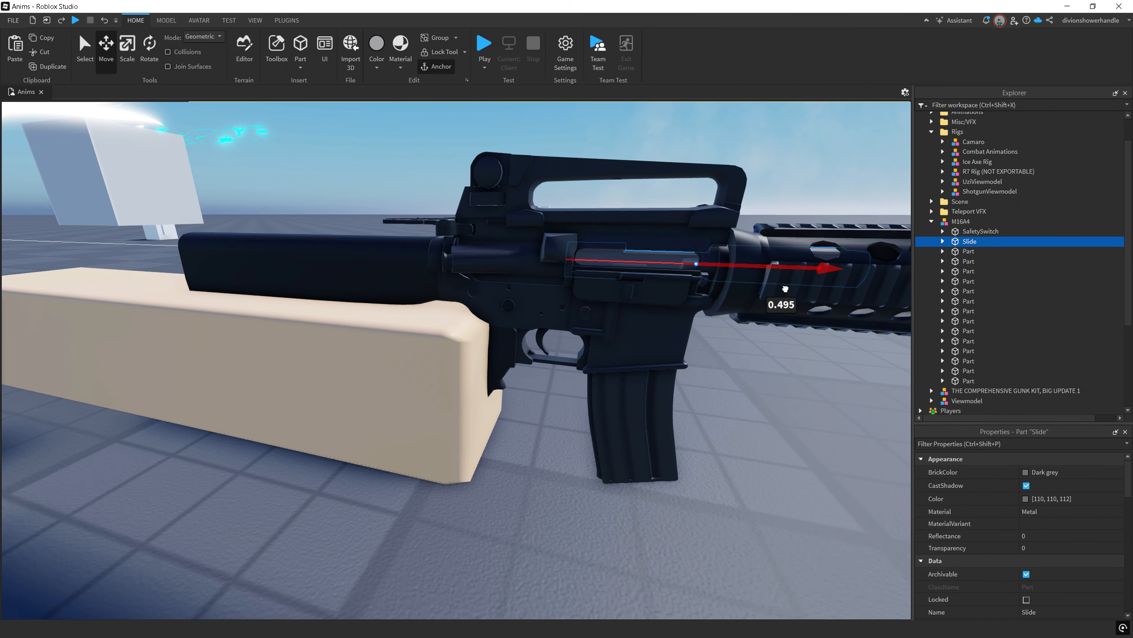
{"action": "left_click_drag", "start_coordinate": [771, 296], "coordinate": [671, 296]}
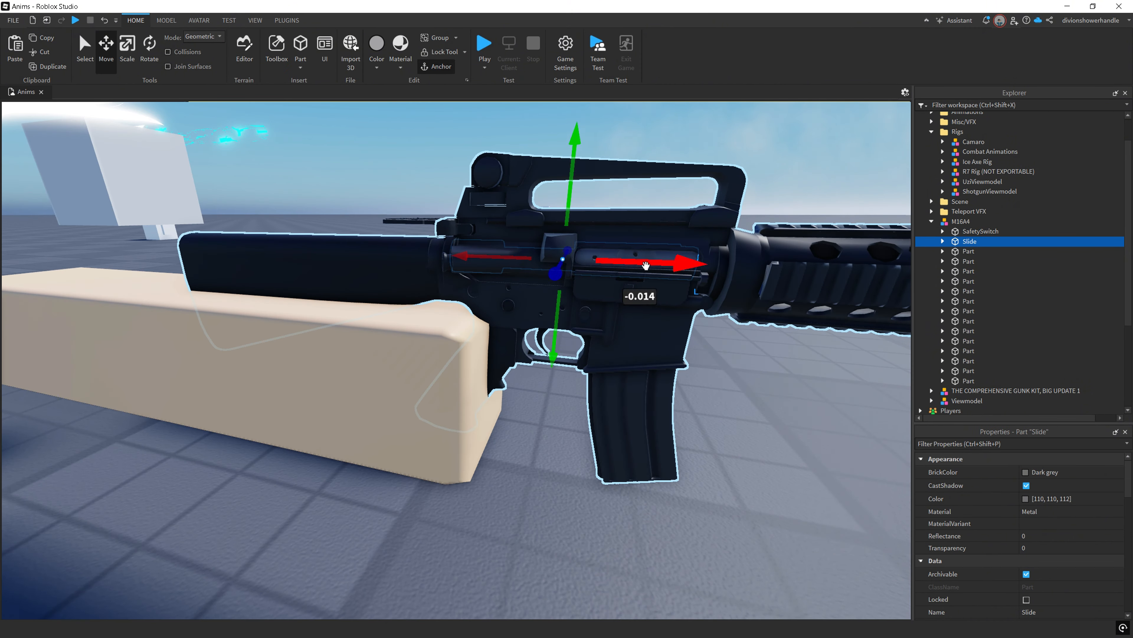
Step: Rename the M16A4's trigger part as Trigger and its magazine part as Mag, leaving the part above them named Part
{"action": "left_click", "coordinate": [969, 251]}
{"action": "left_click", "coordinate": [968, 262]}
{"action": "key", "text": "F2"}
{"action": "type", "text": "Trigger"}
{"action": "key", "text": "Return"}
{"action": "left_click", "coordinate": [967, 271]}
{"action": "key", "text": "F2"}
{"action": "type", "text": "Mag"}
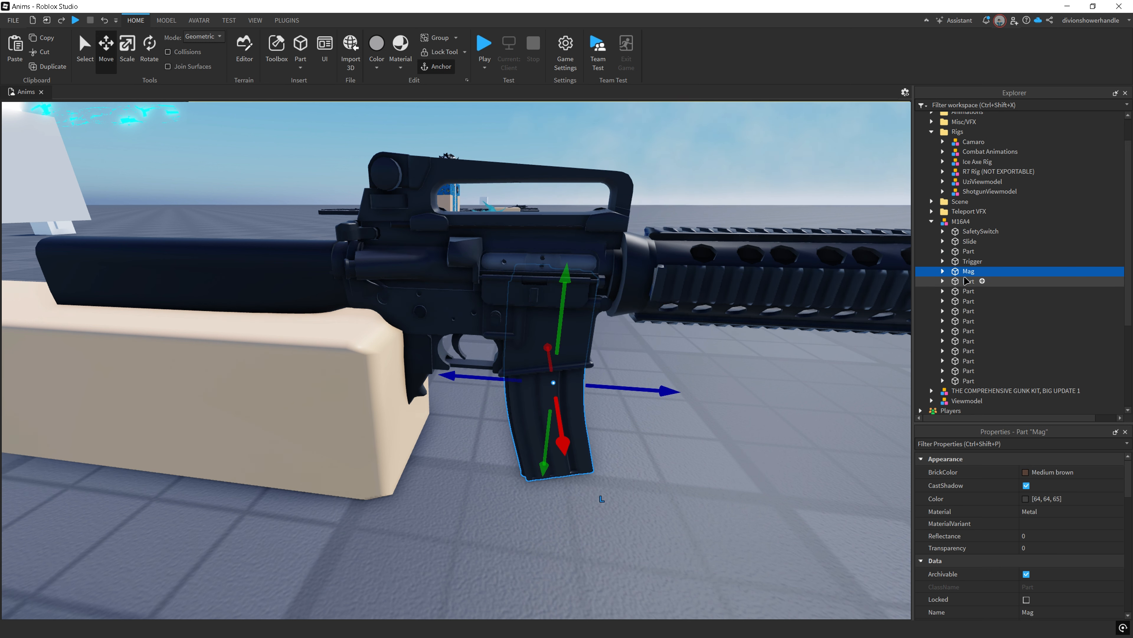
Step: Check the part above Trigger, and rename the rifle's handguard part as Grip
{"action": "left_click", "coordinate": [968, 252]}
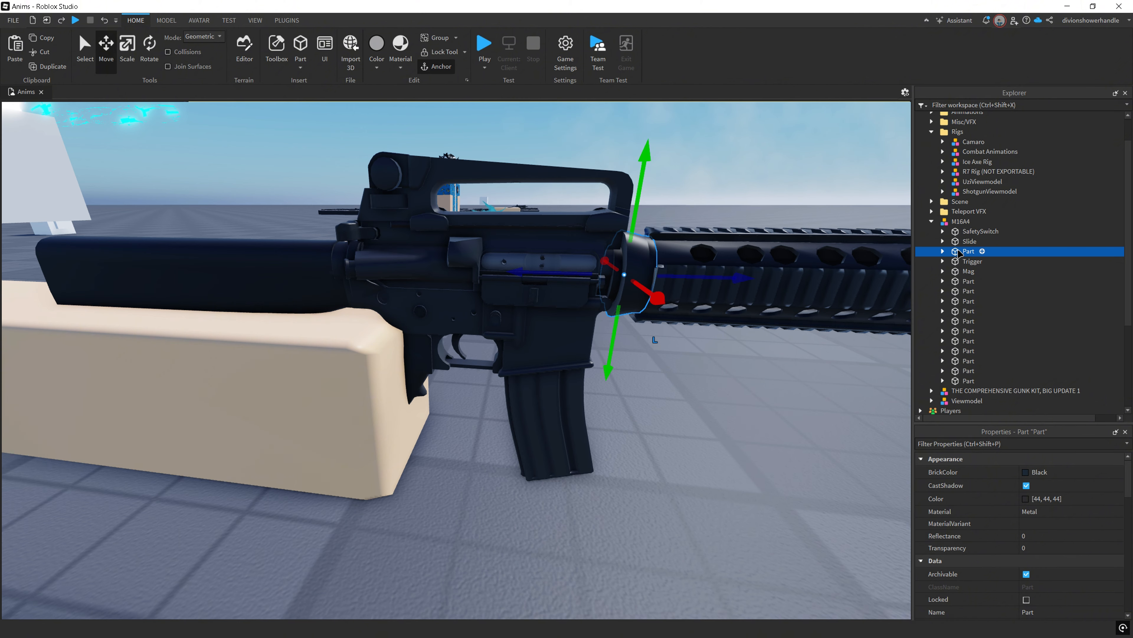
{"action": "left_click", "coordinate": [968, 281]}
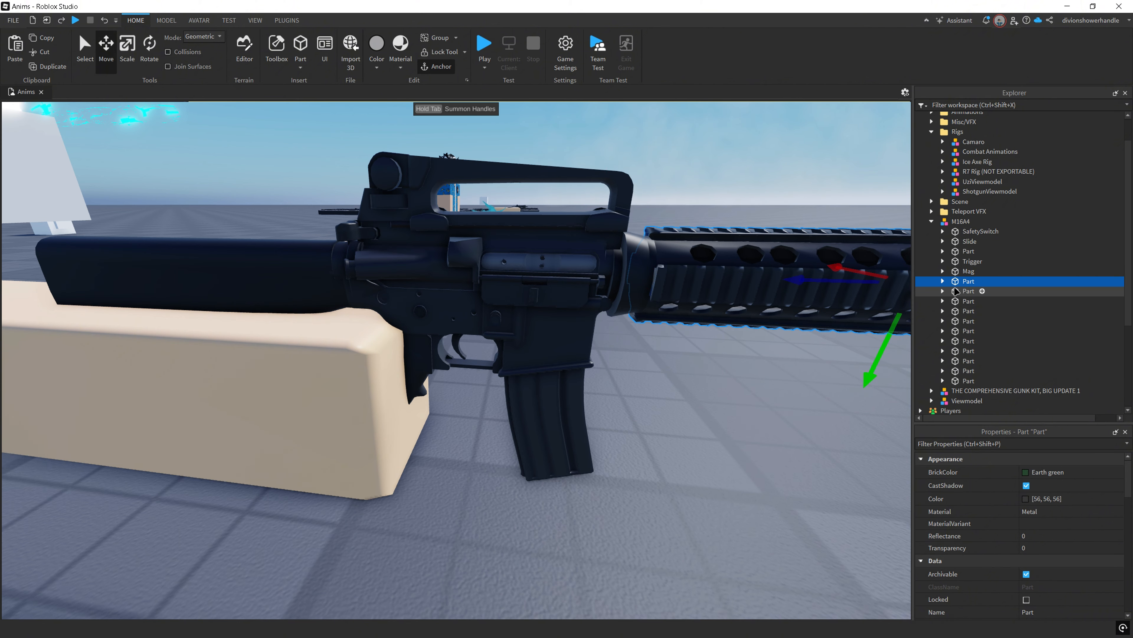
{"action": "right_click_drag", "start_coordinate": [749, 314], "coordinate": [696, 313]}
{"action": "key", "text": "F2"}
{"action": "type", "text": "Grip"}
{"action": "key", "text": "Return"}
Step: Rename the rifle's lower receiver part as Body and its pistol grip part as Handle
{"action": "left_click", "coordinate": [970, 292]}
{"action": "key", "text": "F2"}
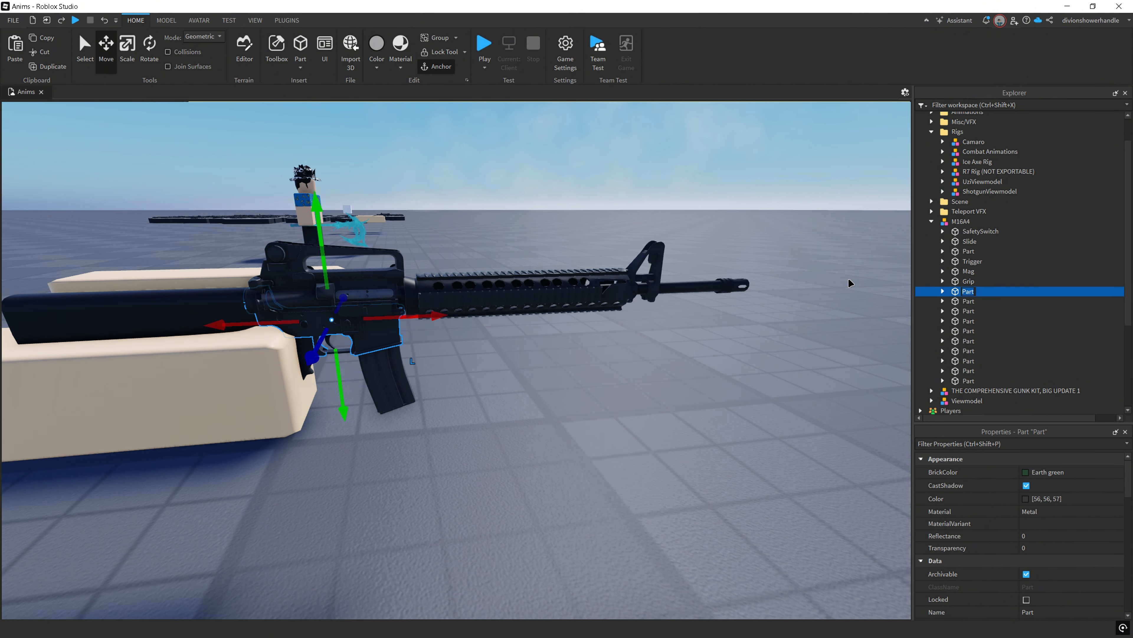
{"action": "type", "text": "Body"}
{"action": "left_click", "coordinate": [971, 303]}
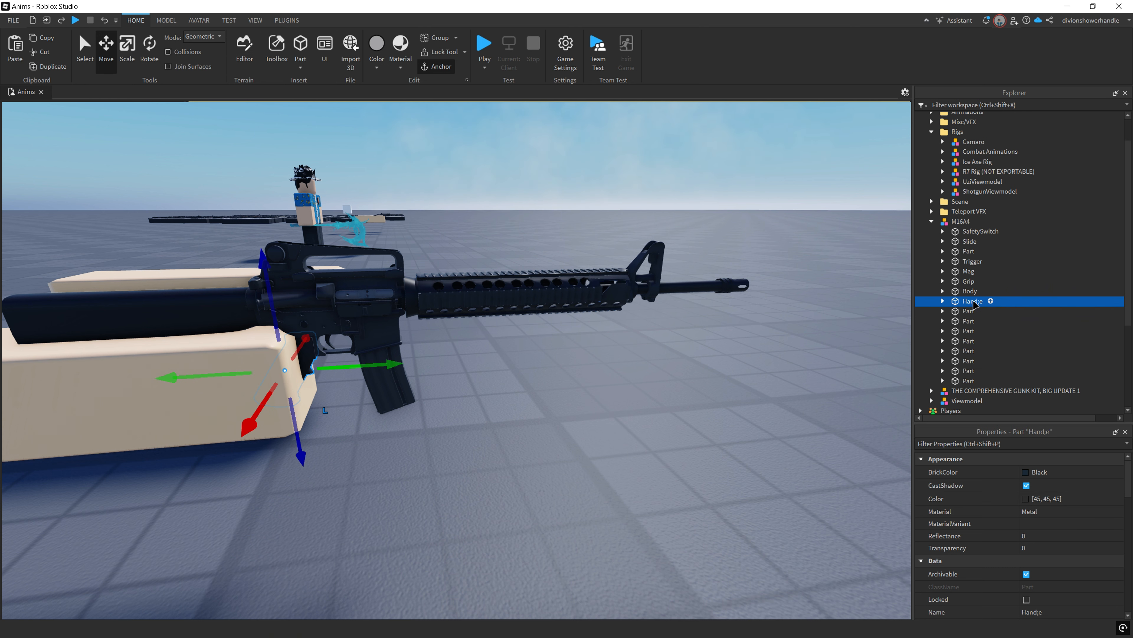
{"action": "type", "text": "Hand"}
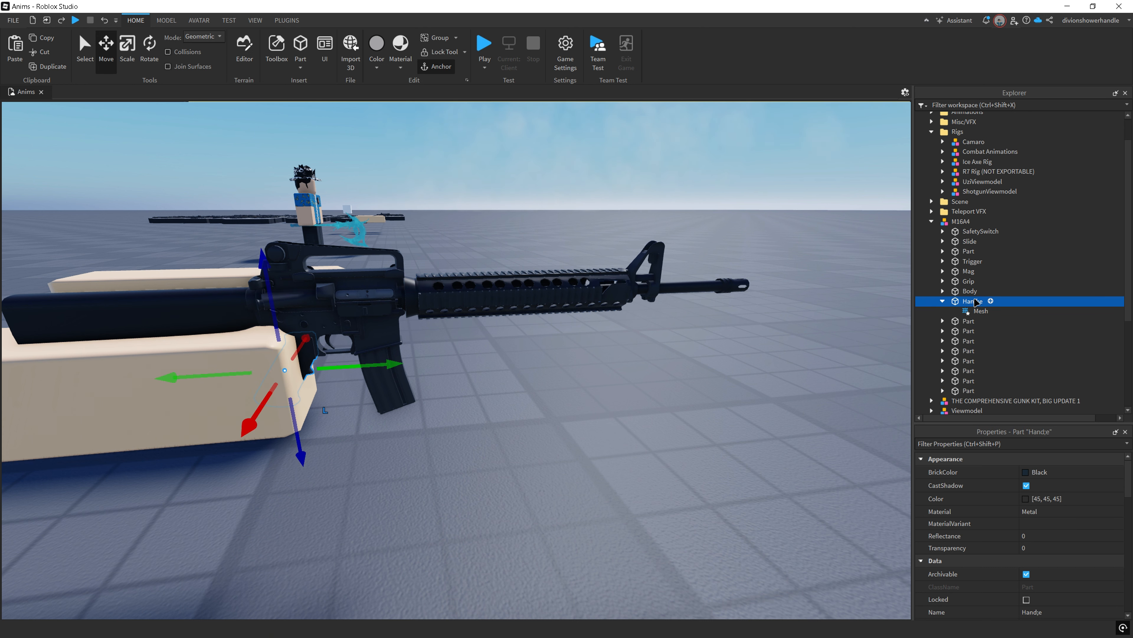
{"action": "type", "text": "le"}
{"action": "key", "text": "Return"}
Step: Rename the small part below Handle as Part2 and the carry handle part as FrontSight
{"action": "double_click", "coordinate": [965, 311]}
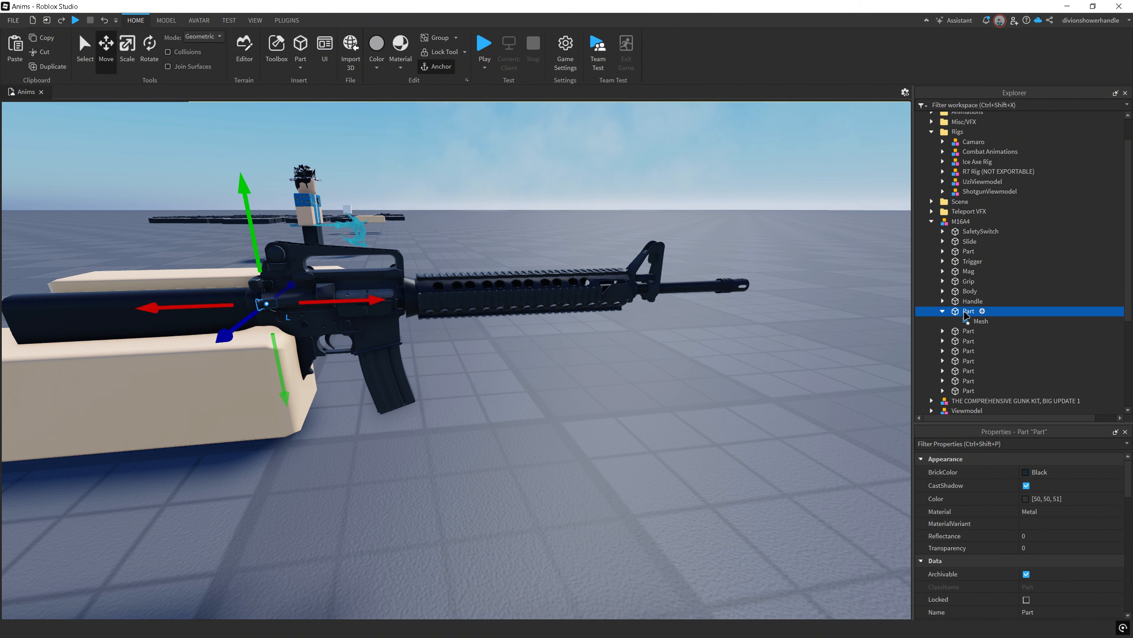
{"action": "left_click", "coordinate": [955, 320]}
{"action": "key", "text": "F2"}
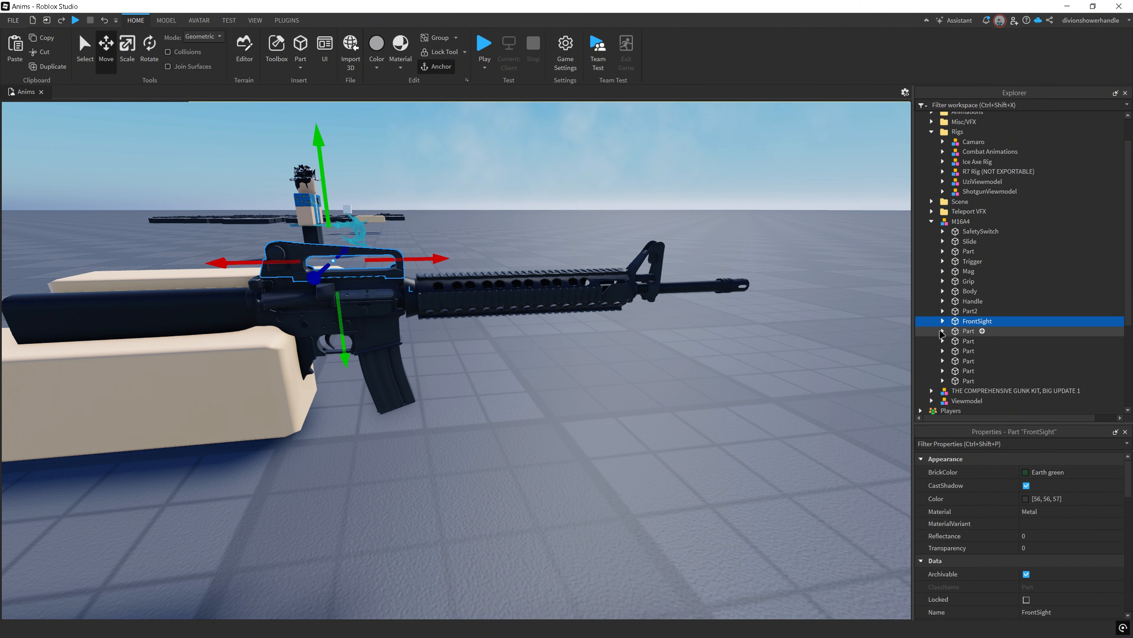
Step: Rename the rifle's buttstock part as Stock and the part below it as CockingPiece
{"action": "left_click", "coordinate": [950, 331]}
{"action": "key", "text": "F2"}
{"action": "type", "text": "Stock"}
{"action": "key", "text": "Return"}
{"action": "left_click", "coordinate": [958, 341]}
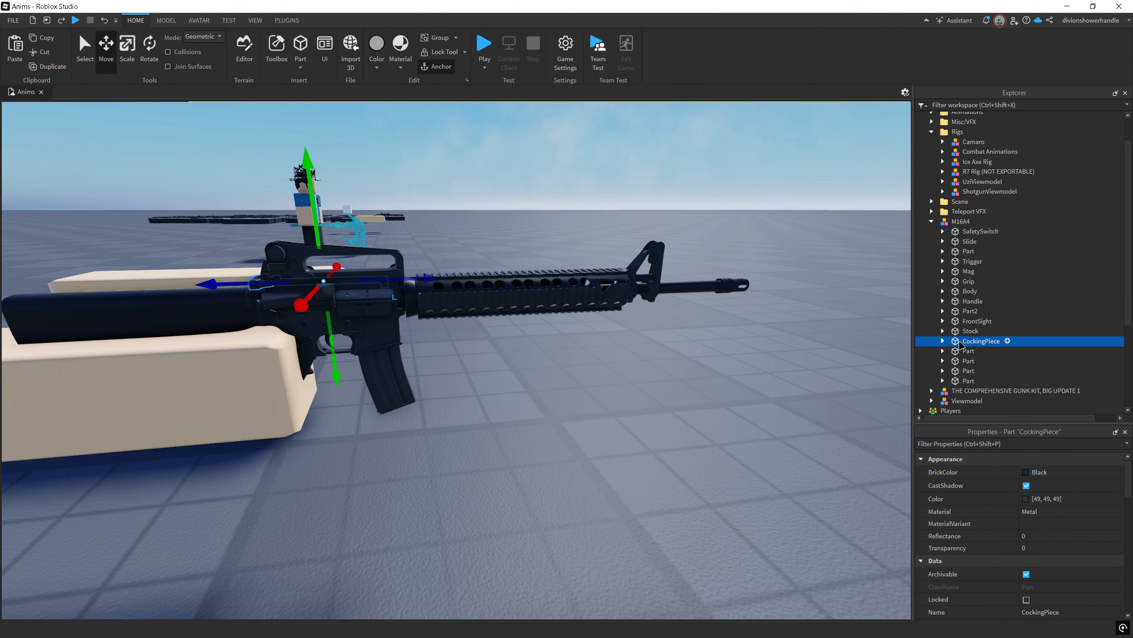
Step: Rename the sight part near the muzzle as Sight and the part below it as Flap
{"action": "left_click", "coordinate": [962, 351]}
{"action": "key", "text": "F2"}
{"action": "type", "text": "Bight"}
{"action": "key", "text": "Return"}
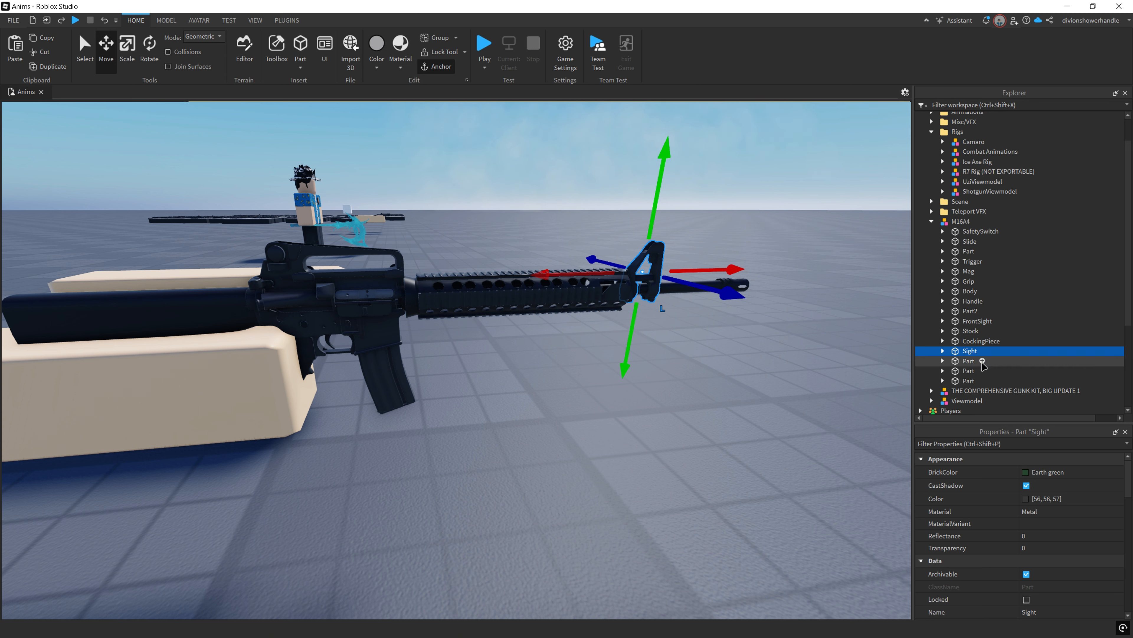
{"action": "left_click", "coordinate": [958, 360]}
{"action": "key", "text": "F2"}
{"action": "type", "text": "Flap"}
{"action": "key", "text": "Return"}
Step: Rename the last two unnamed parts of the M16A4 as Barrel and Part3
{"action": "left_click", "coordinate": [954, 370]}
{"action": "left_click", "coordinate": [964, 380]}
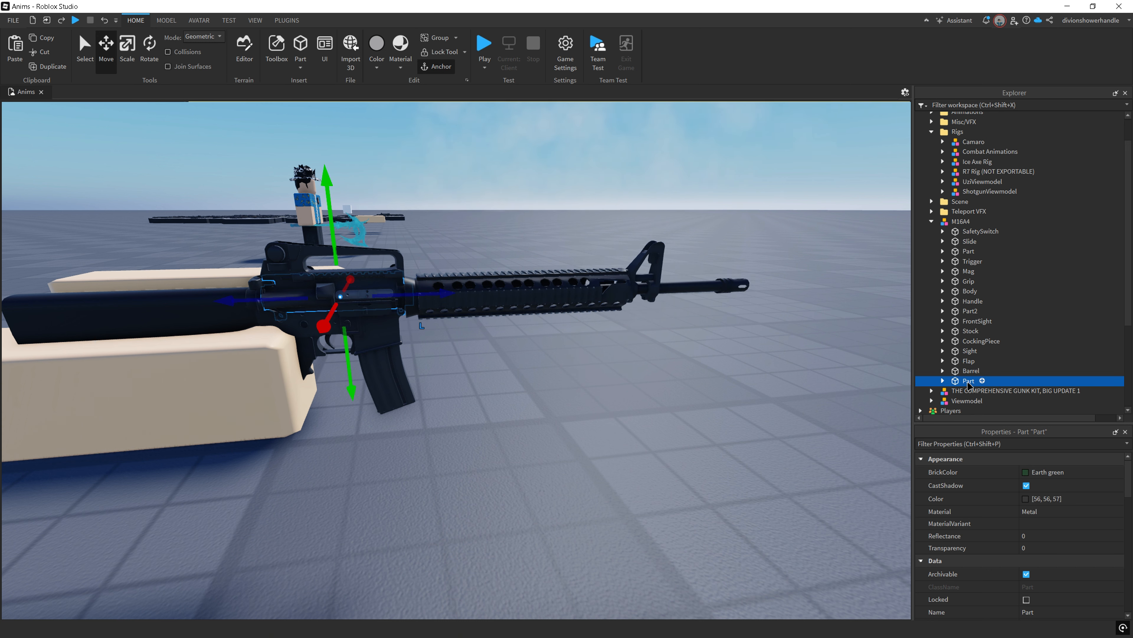
{"action": "key", "text": "F2"}
{"action": "type", "text": "Part3"}
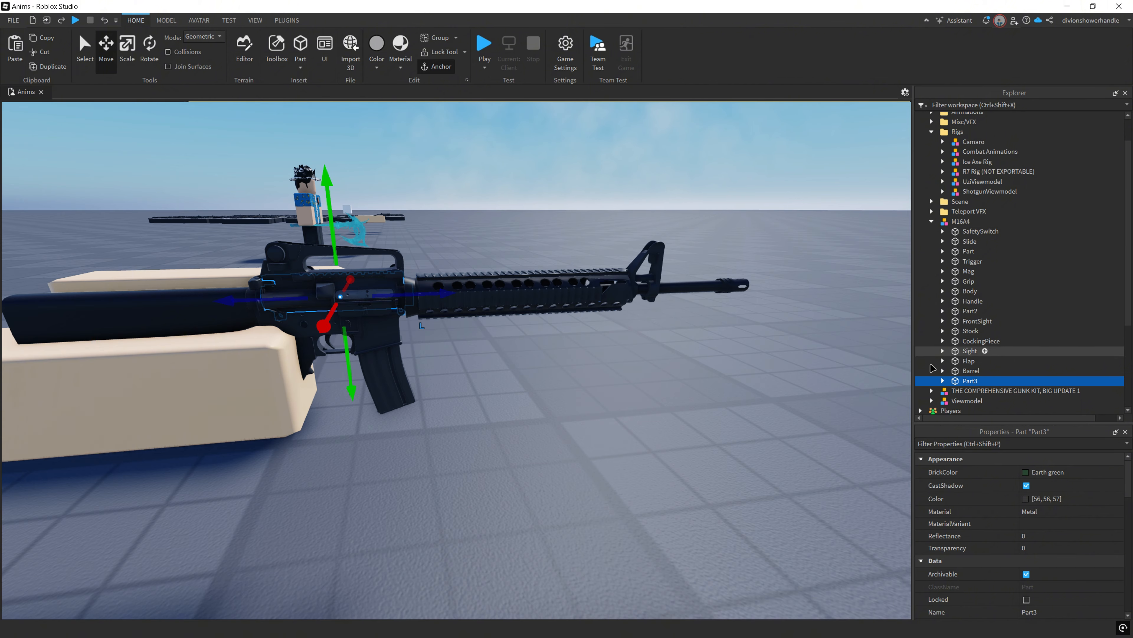
Step: Clear the selection, bring up the RigEdit plugin, and move the Viewmodel model into the Rigs folder
{"action": "left_click", "coordinate": [766, 225]}
{"action": "right_click_drag", "start_coordinate": [767, 226], "coordinate": [760, 226]}
{"action": "scroll", "coordinate": [760, 225], "scroll_direction": "down", "scroll_amount": 4}
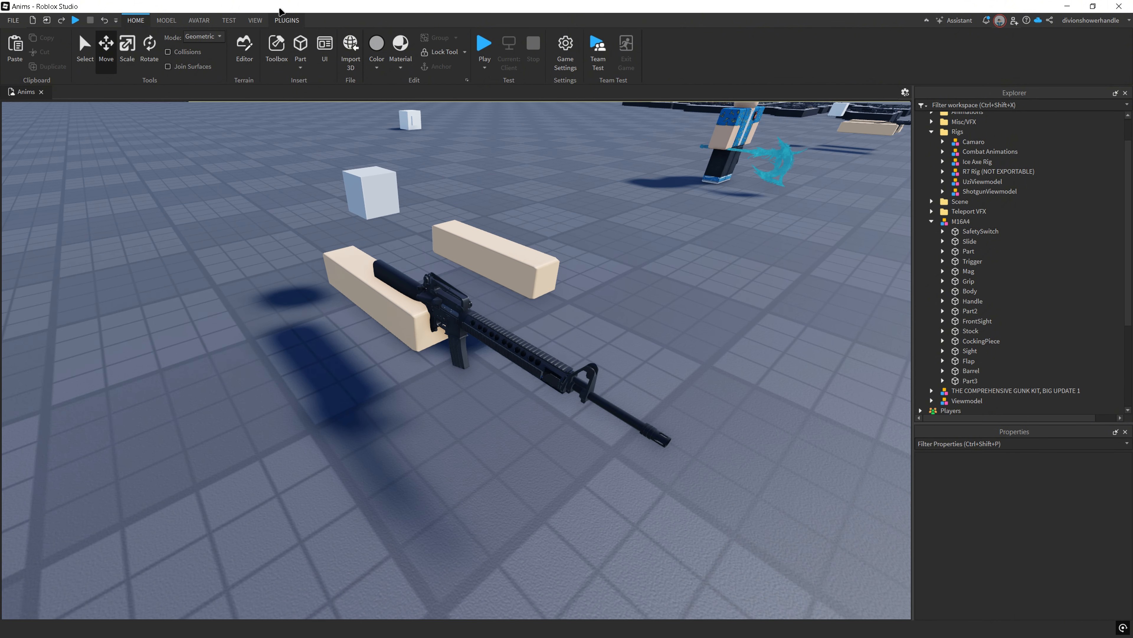
{"action": "left_click", "coordinate": [284, 19]}
{"action": "left_click", "coordinate": [178, 53]}
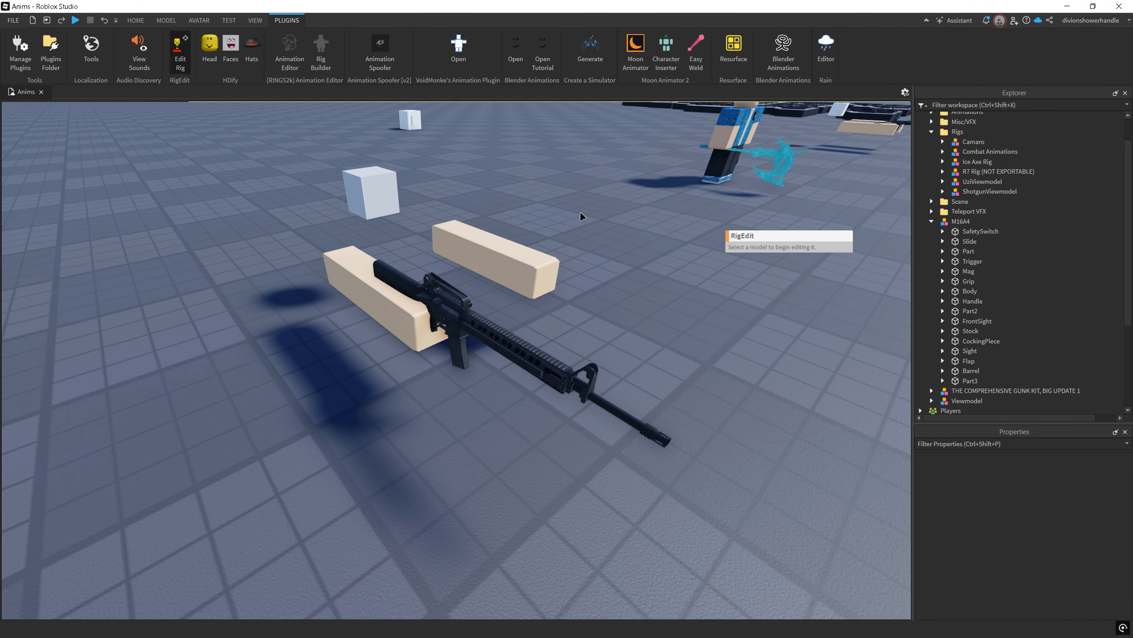
{"action": "right_click_drag", "start_coordinate": [625, 248], "coordinate": [609, 237]}
{"action": "scroll", "coordinate": [609, 236], "scroll_direction": "up", "scroll_amount": 3}
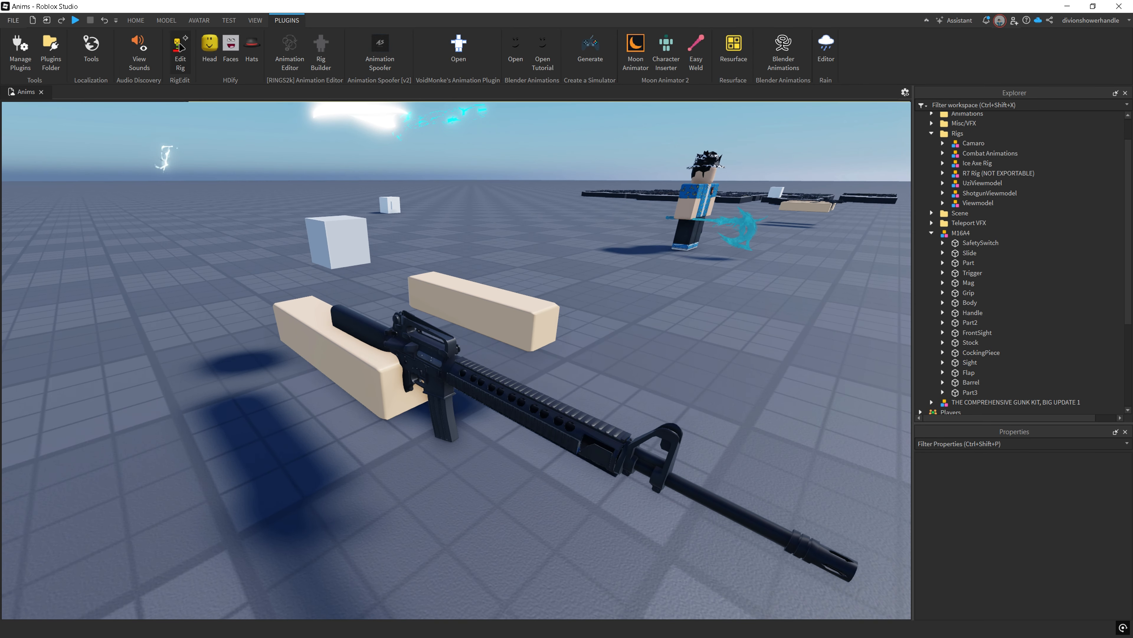
Step: Load the Viewmodel in RigEdit and examine the joints linking its arms
{"action": "left_click", "coordinate": [180, 53]}
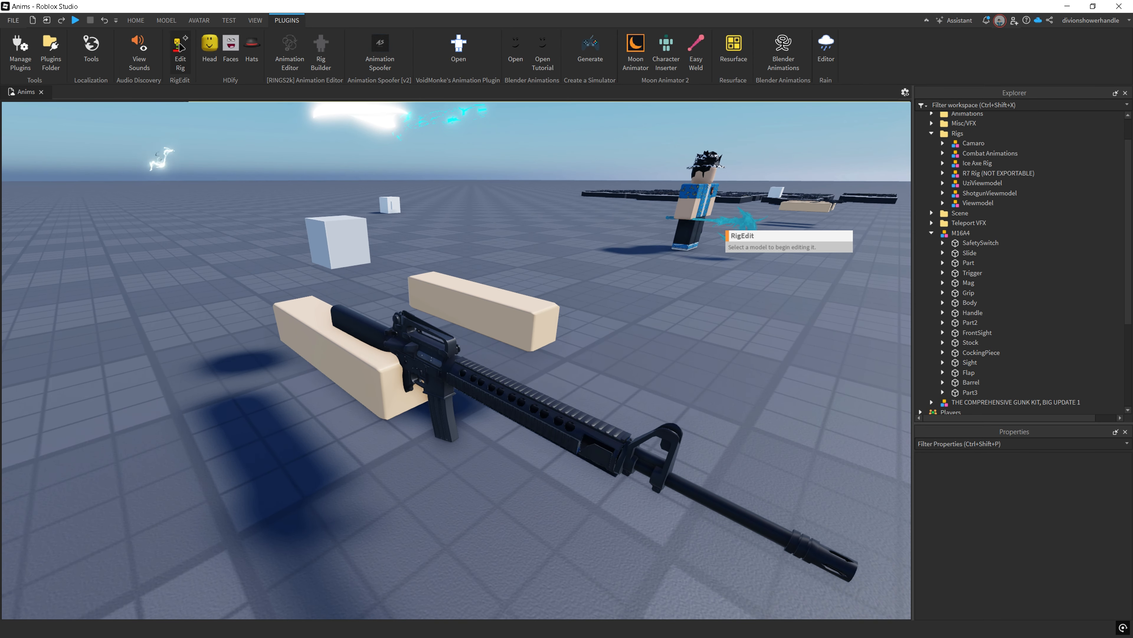
{"action": "left_click", "coordinate": [979, 203]}
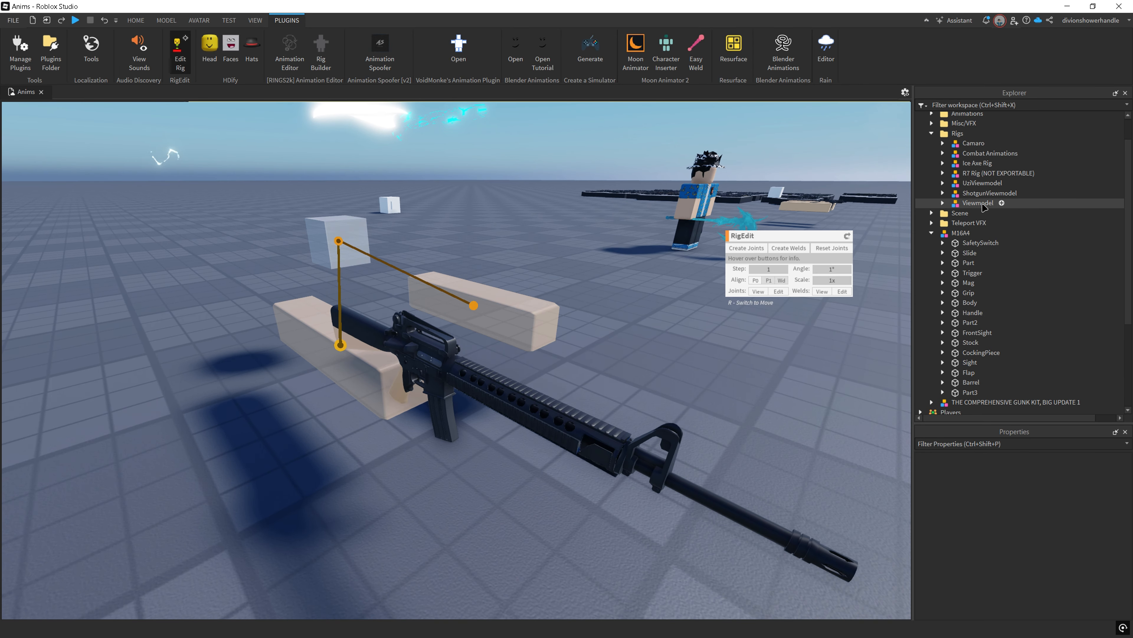
{"action": "key", "text": "d"}
{"action": "right_click_drag", "start_coordinate": [502, 198], "coordinate": [498, 197]}
{"action": "key", "text": "a"}
{"action": "key", "text": "w"}
{"action": "key", "text": "s"}
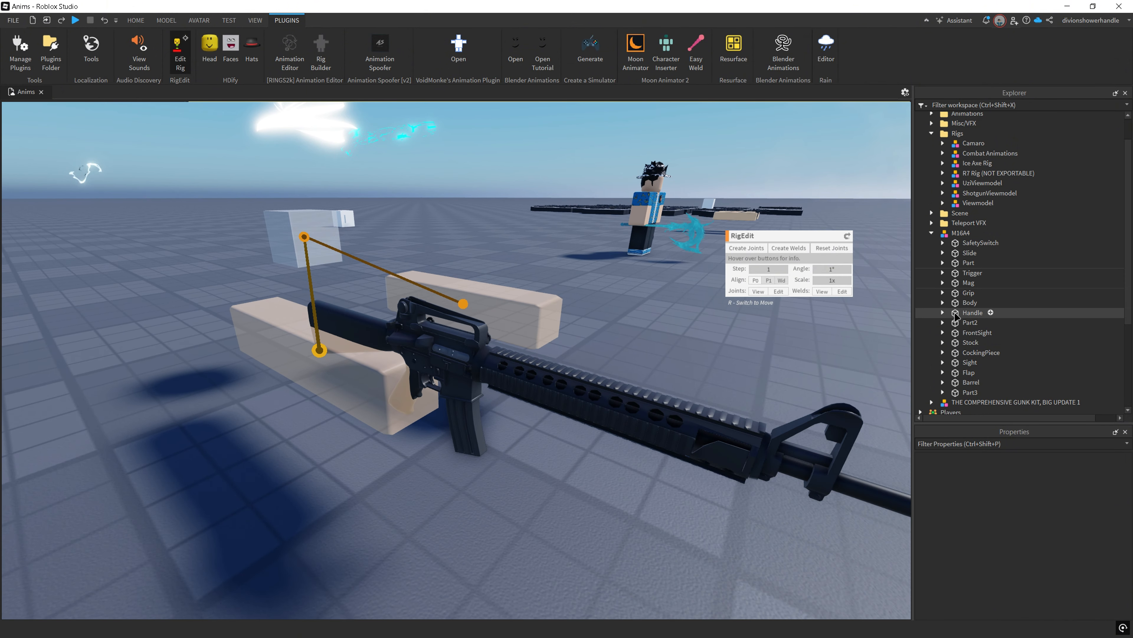
Step: Parent every M16A4 part except Handle under the Handle part and expand Handle to show them
{"action": "left_click", "coordinate": [968, 302]}
{"action": "left_click", "coordinate": [978, 242], "text": "shift"}
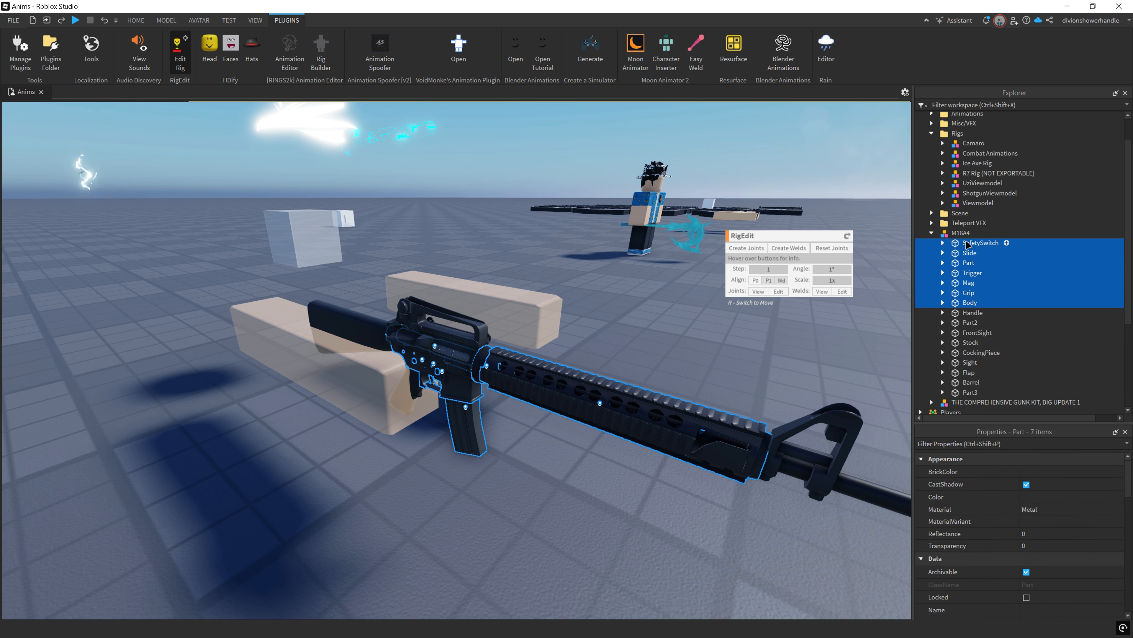
{"action": "left_click", "coordinate": [978, 324], "text": "ctrl"}
{"action": "left_click", "coordinate": [984, 333], "text": "ctrl"}
{"action": "left_click", "coordinate": [986, 351], "text": "ctrl"}
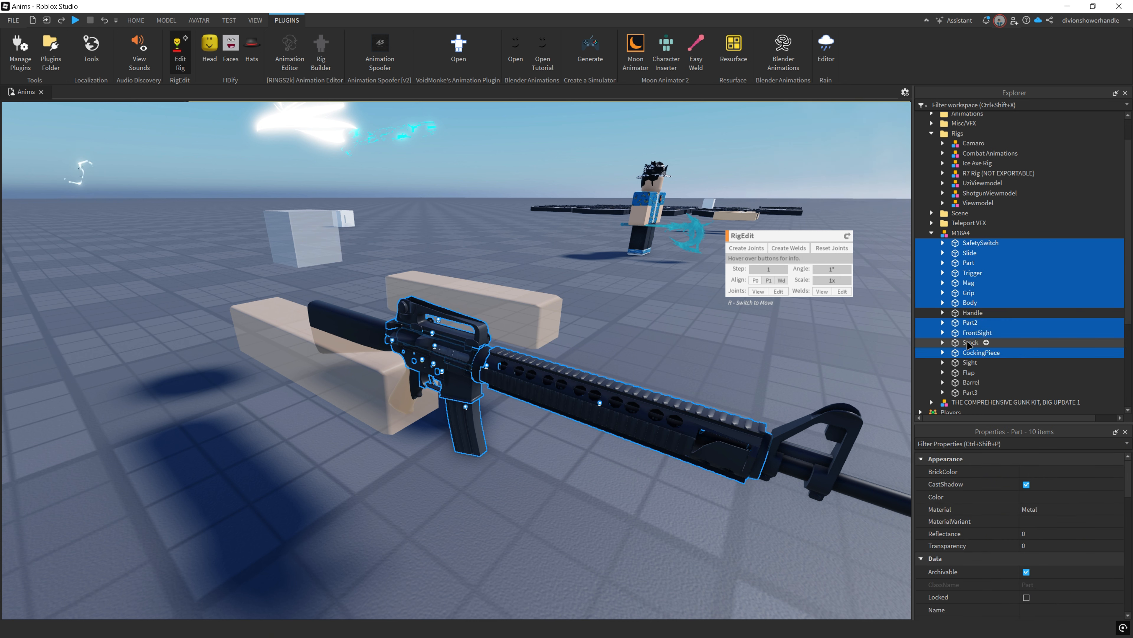
{"action": "left_click", "coordinate": [985, 343], "text": "ctrl"}
{"action": "left_click", "coordinate": [974, 363], "text": "ctrl"}
{"action": "left_click", "coordinate": [969, 372], "text": "ctrl"}
{"action": "left_click", "coordinate": [966, 381], "text": "ctrl"}
{"action": "left_click", "coordinate": [967, 391], "text": "ctrl"}
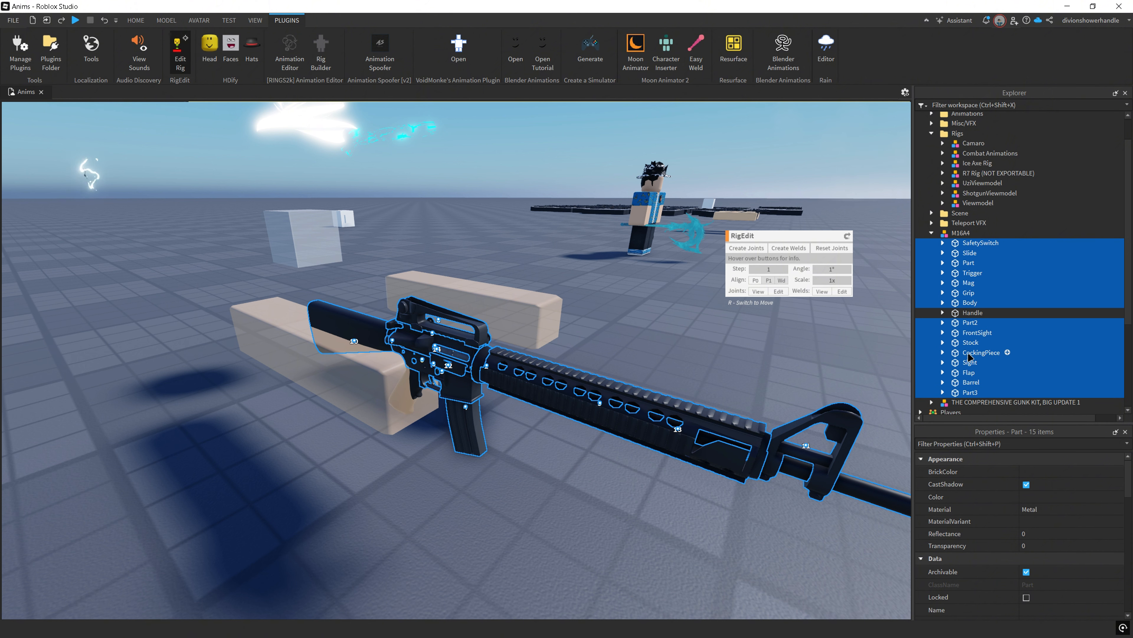
{"action": "left_click_drag", "start_coordinate": [968, 354], "coordinate": [968, 313]}
{"action": "left_click", "coordinate": [943, 259]}
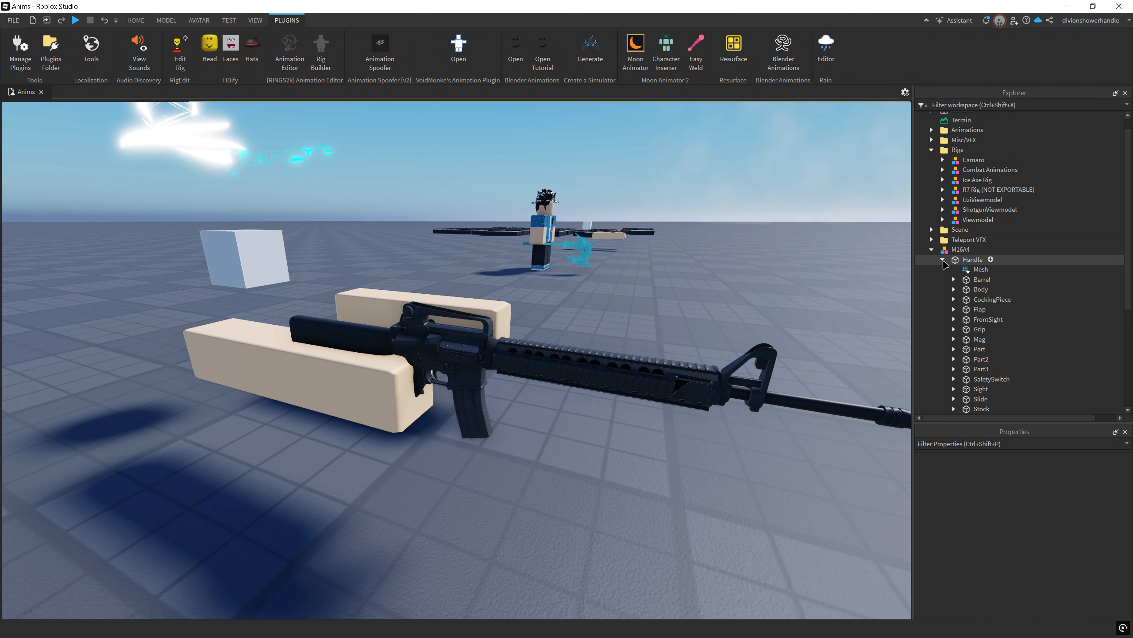
Step: Move the M16A4 model into Viewmodel and ungroup it so Handle sits directly inside Viewmodel
{"action": "left_click", "coordinate": [961, 250]}
{"action": "scroll", "coordinate": [961, 259], "scroll_direction": "up", "scroll_amount": 1}
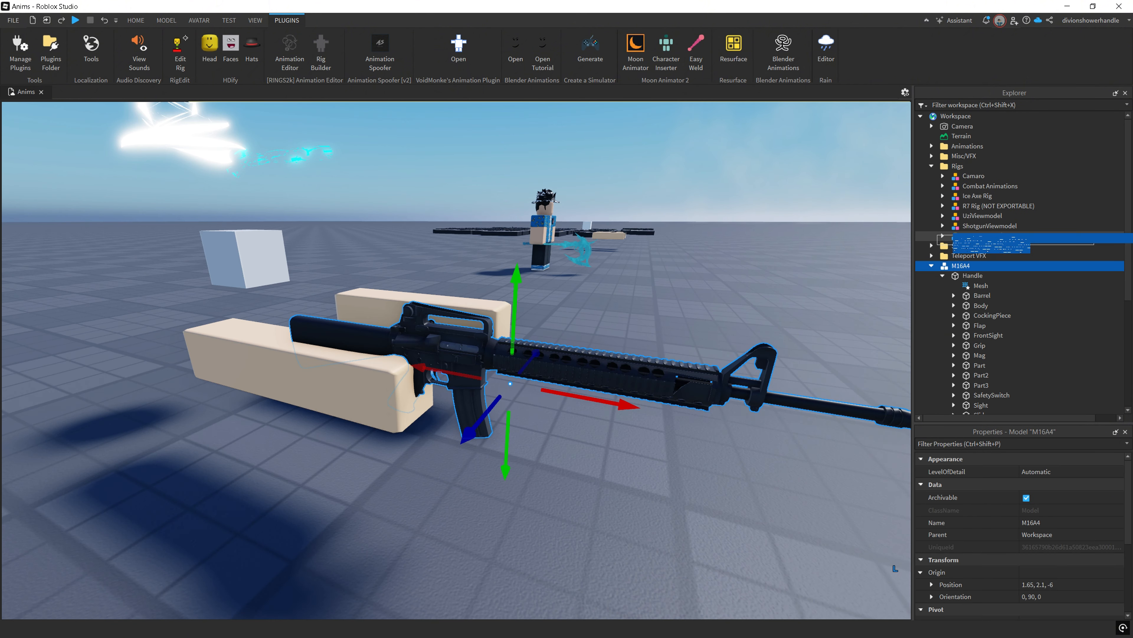
{"action": "left_click_drag", "start_coordinate": [981, 263], "coordinate": [978, 236]}
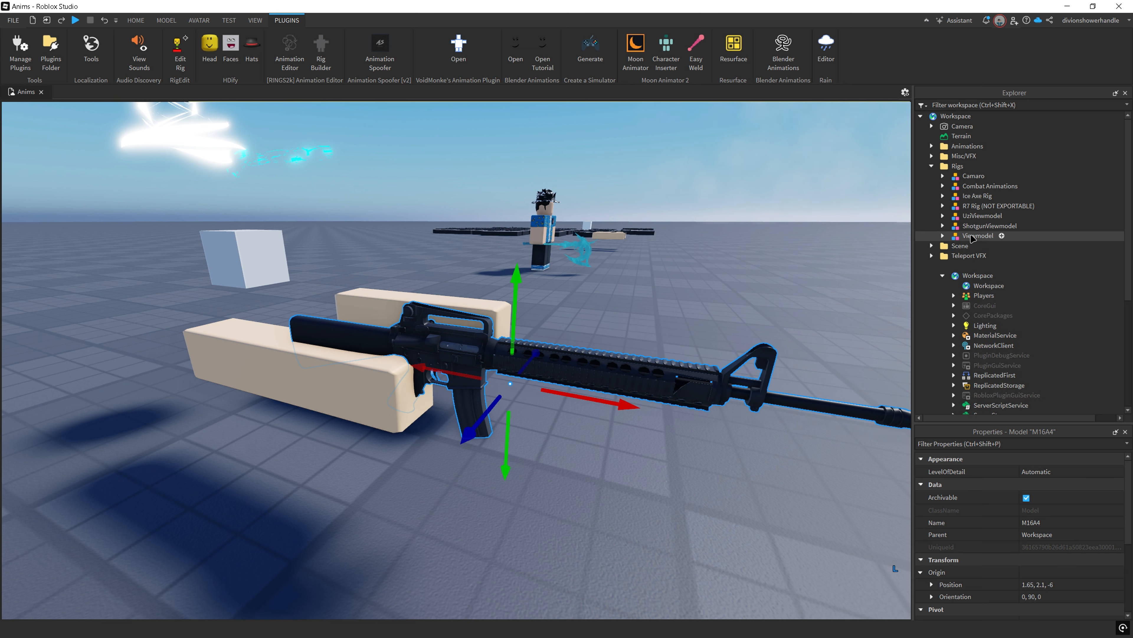
{"action": "key", "text": "ctrl+u"}
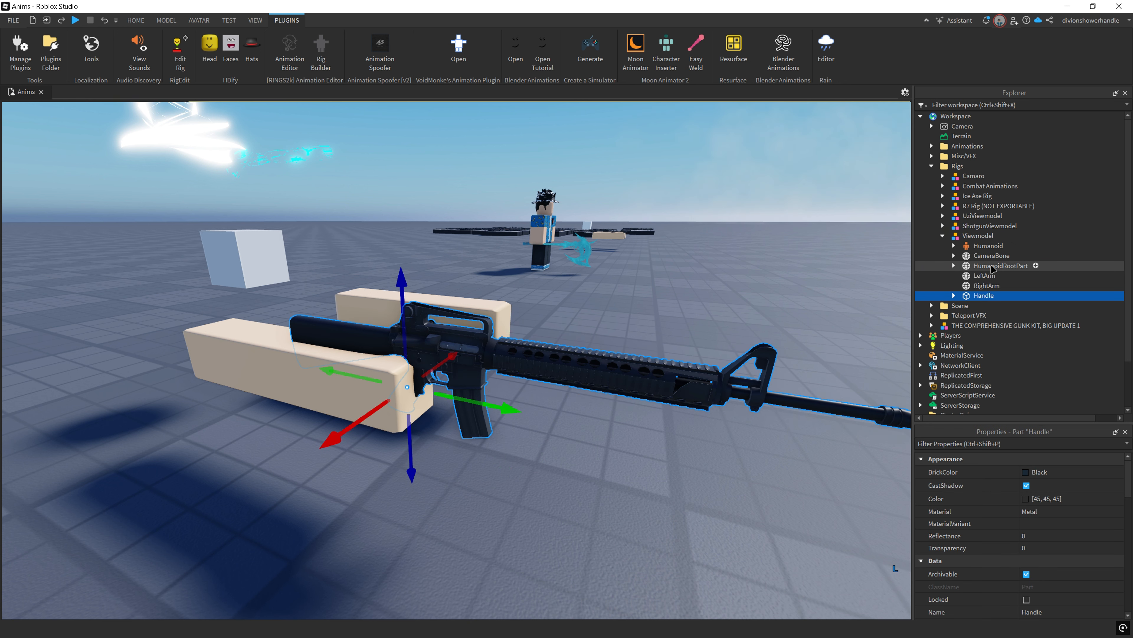
{"action": "scroll", "coordinate": [991, 290], "scroll_direction": "down", "scroll_amount": 3}
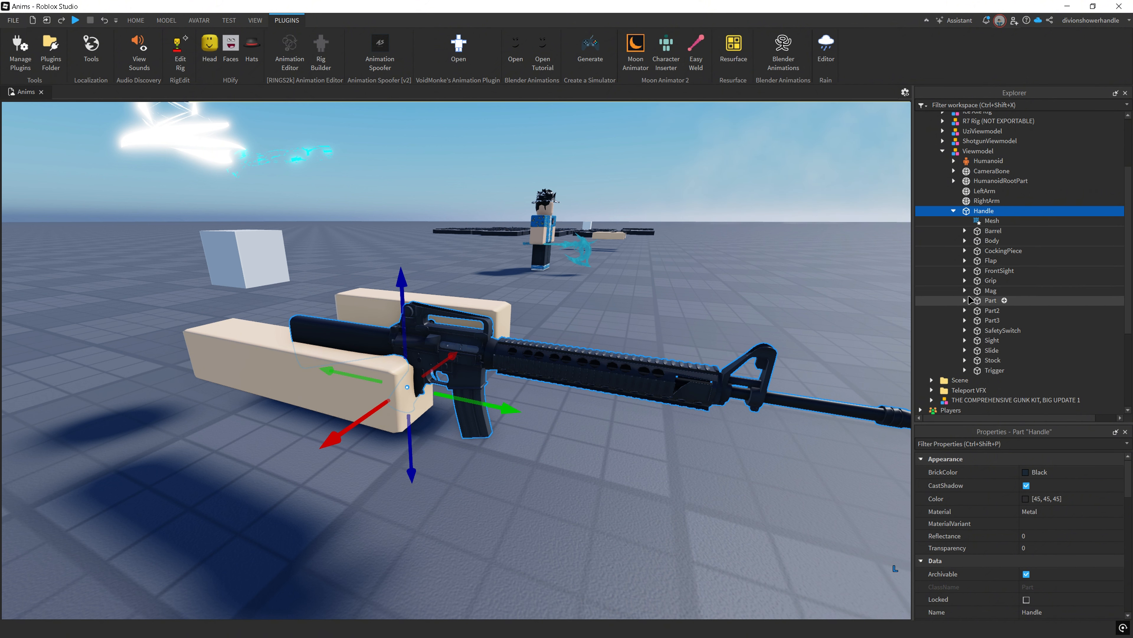
Step: Start editing the Viewmodel rig in RigEdit and examine its arm joints around the rifle
{"action": "left_click", "coordinate": [181, 54]}
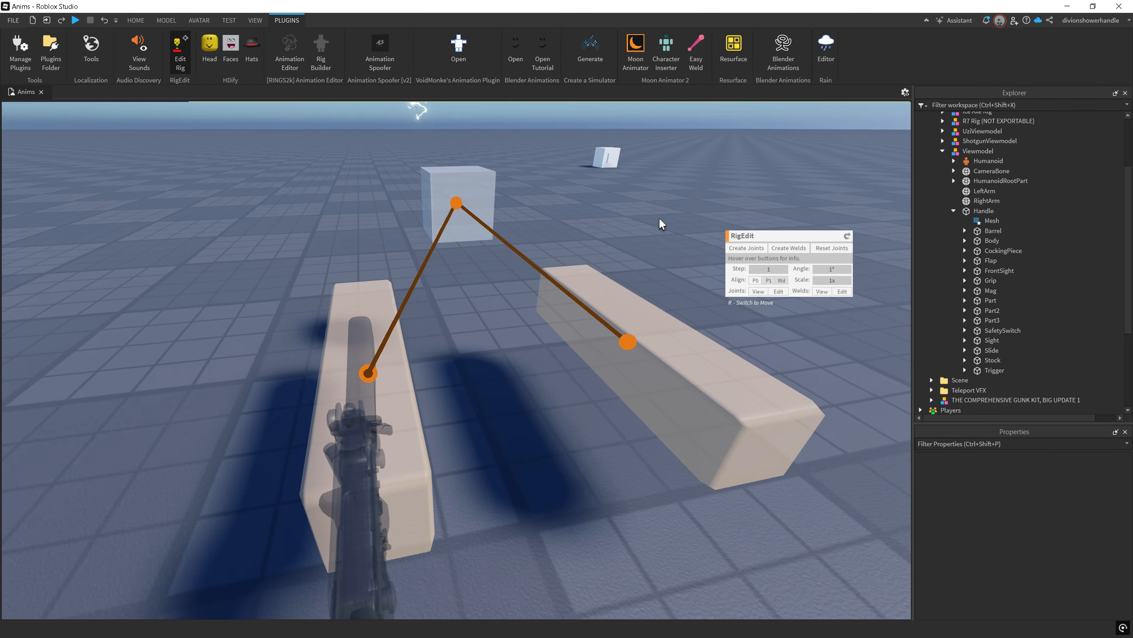
{"action": "right_click_drag", "start_coordinate": [658, 218], "coordinate": [659, 227]}
{"action": "key", "text": "s"}
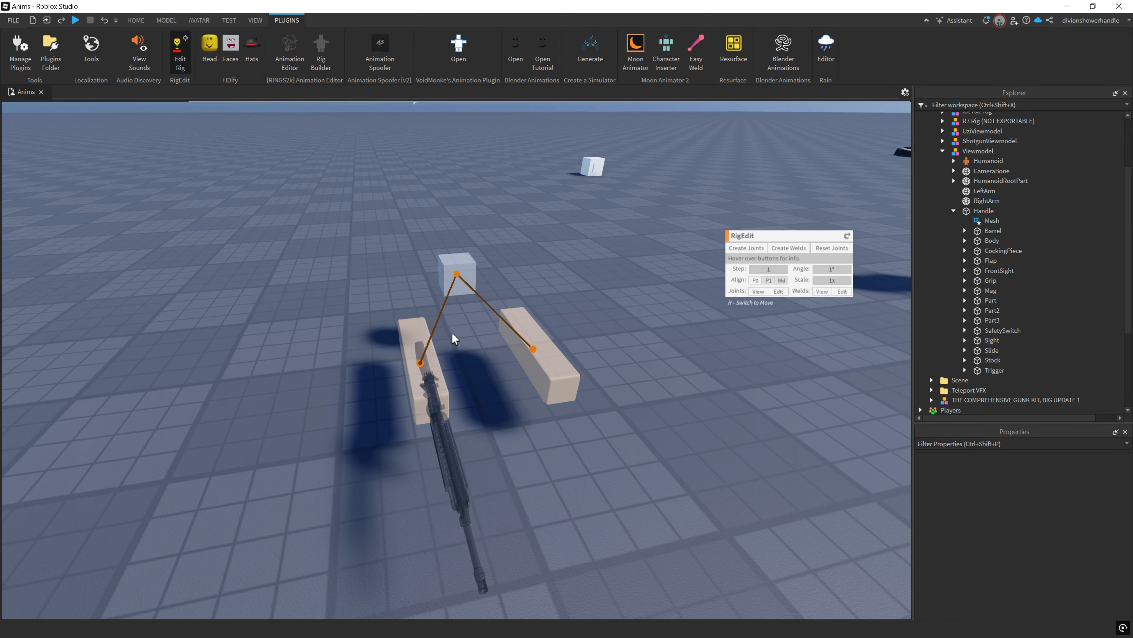
{"action": "key", "text": "w"}
{"action": "right_click_drag", "start_coordinate": [452, 332], "coordinate": [663, 317]}
{"action": "key", "text": "a"}
{"action": "key", "text": "w"}
{"action": "key", "text": "s"}
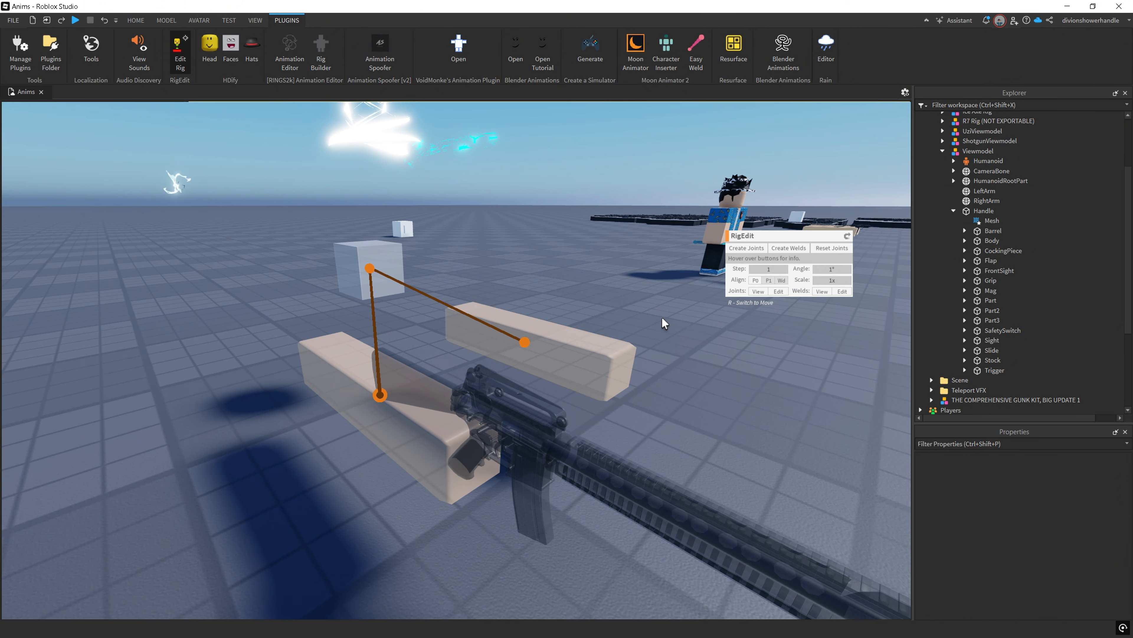
Step: Create RigEdit joints from Handle to CockingPiece, Grip, Mag and Slide
{"action": "left_click", "coordinate": [984, 210]}
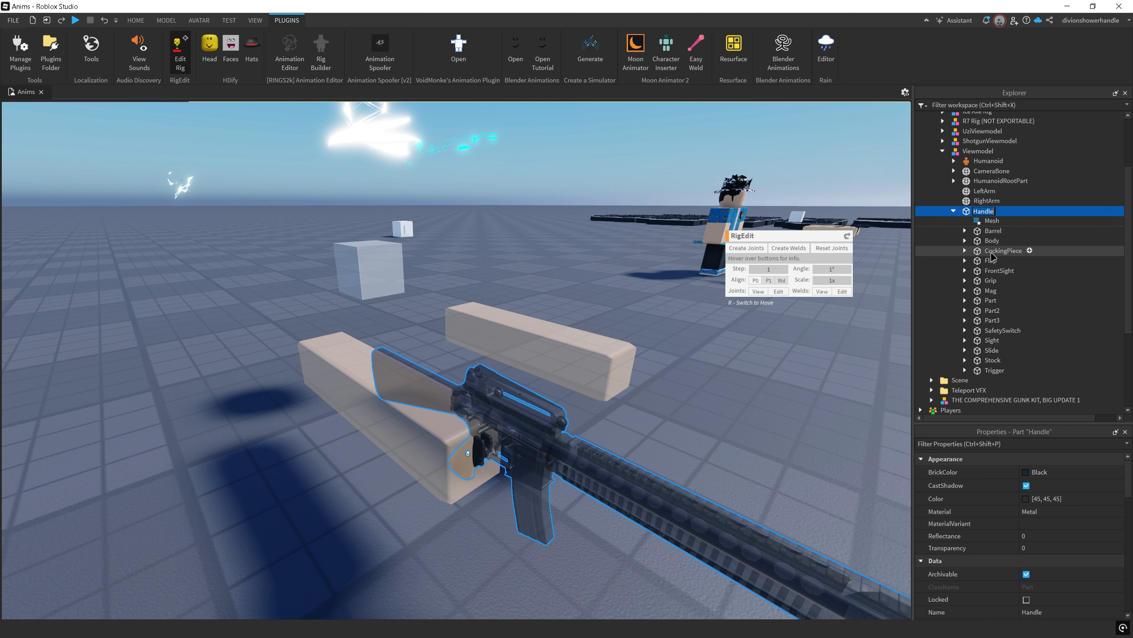
{"action": "left_click", "coordinate": [987, 281], "text": "ctrl"}
{"action": "left_click", "coordinate": [986, 290], "text": "ctrl"}
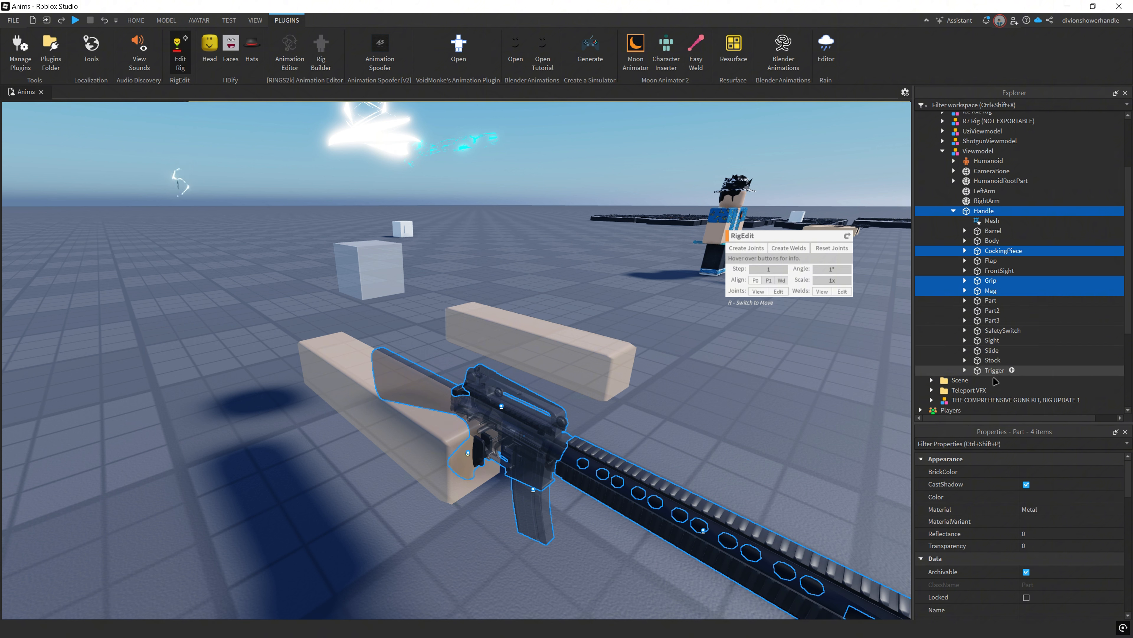
{"action": "left_click", "coordinate": [992, 351], "text": "ctrl"}
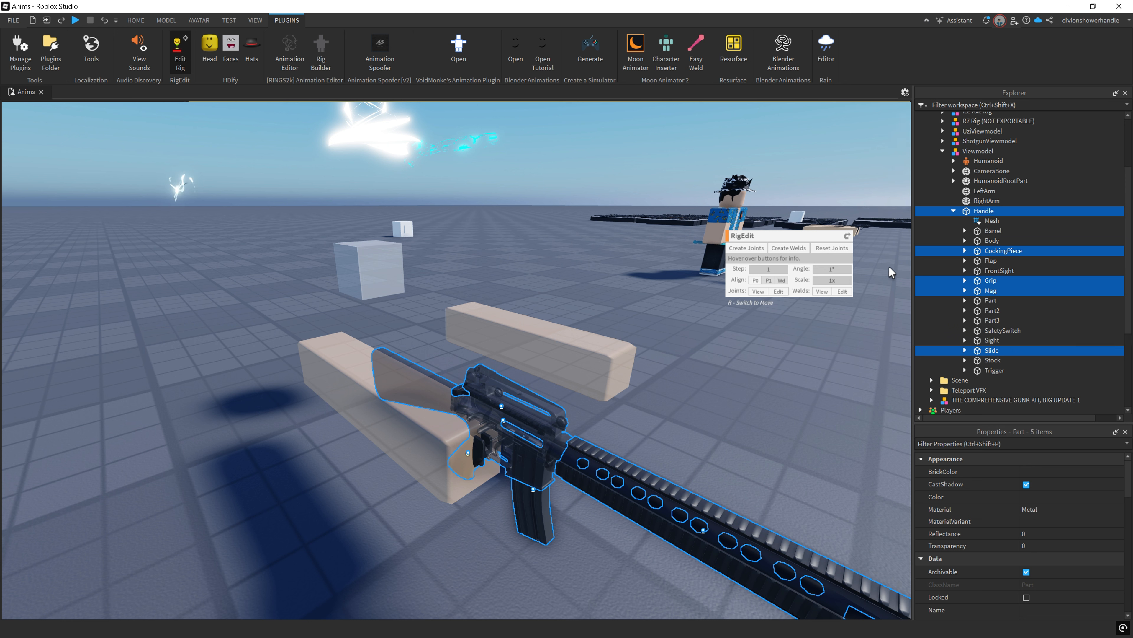
{"action": "left_click", "coordinate": [745, 250]}
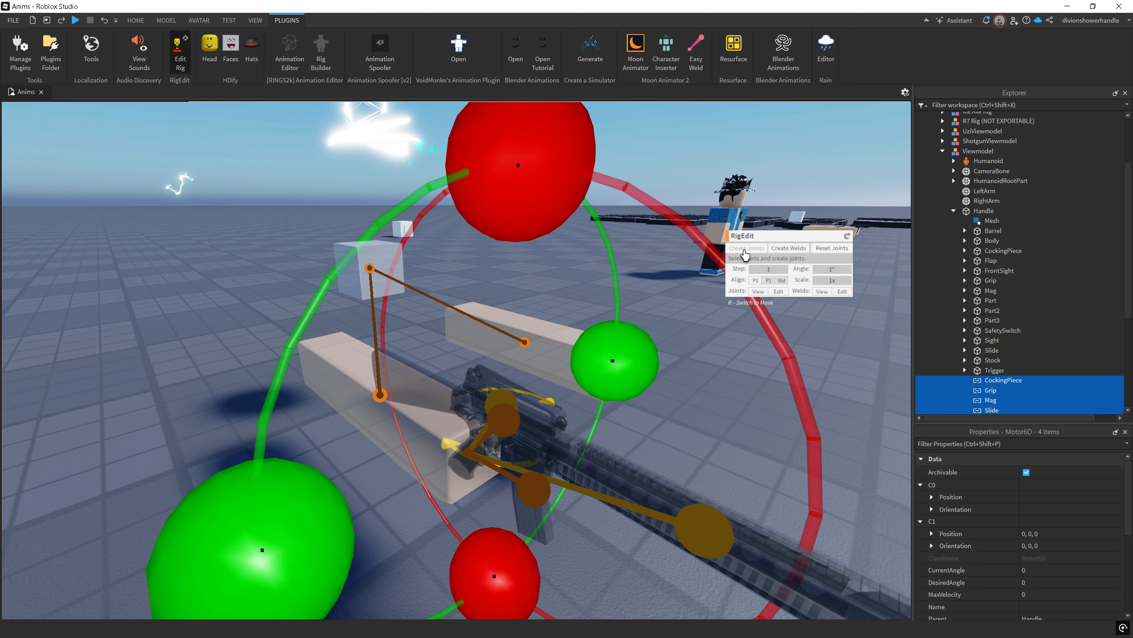
Step: Create RigEdit welds from Handle to Barrel, Body, Flap, FrontSight, Part, Part2, Part3, SafetySwitch, Sight, Stock and Trigger
{"action": "left_click", "coordinate": [983, 210]}
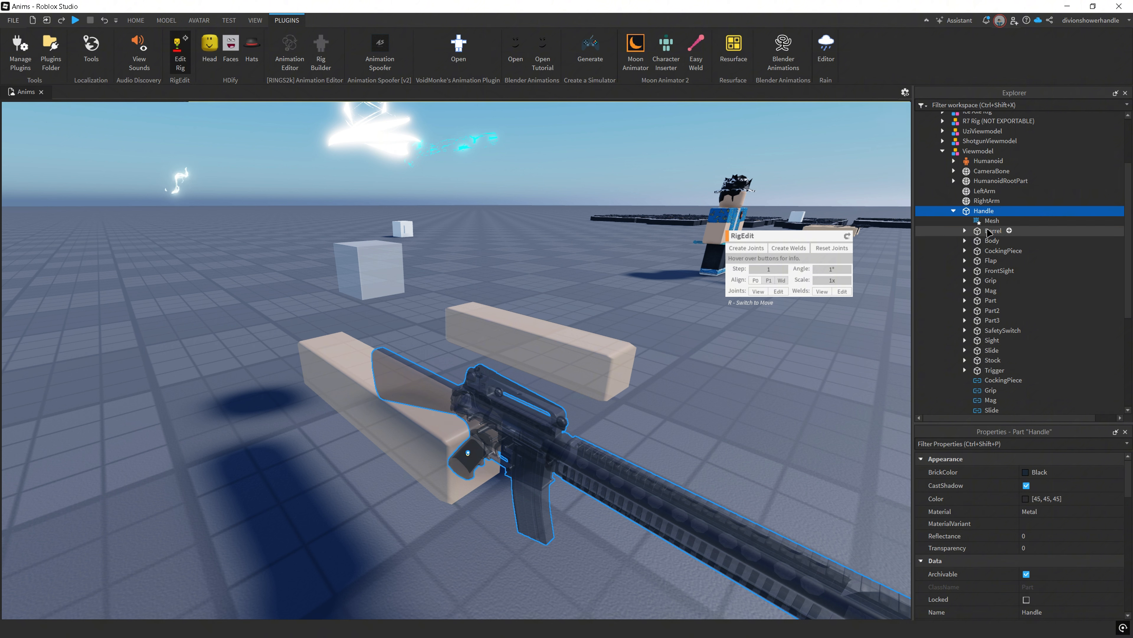
{"action": "scroll", "coordinate": [980, 232], "scroll_direction": "up", "scroll_amount": 3}
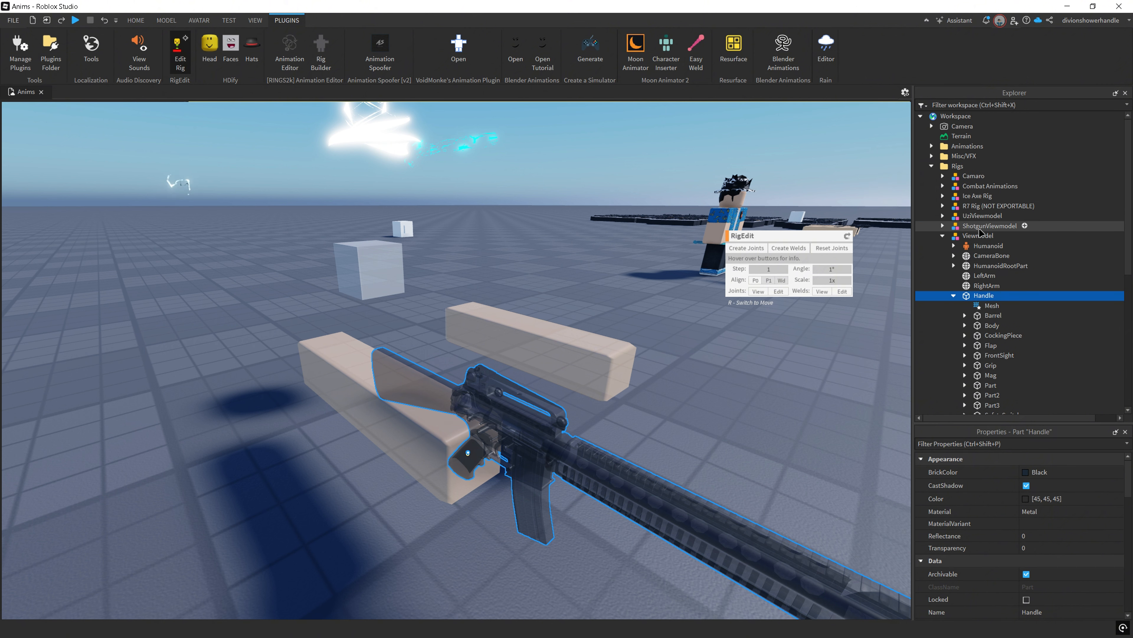
{"action": "scroll", "coordinate": [981, 233], "scroll_direction": "down", "scroll_amount": 8}
{"action": "scroll", "coordinate": [983, 230], "scroll_direction": "up", "scroll_amount": 8}
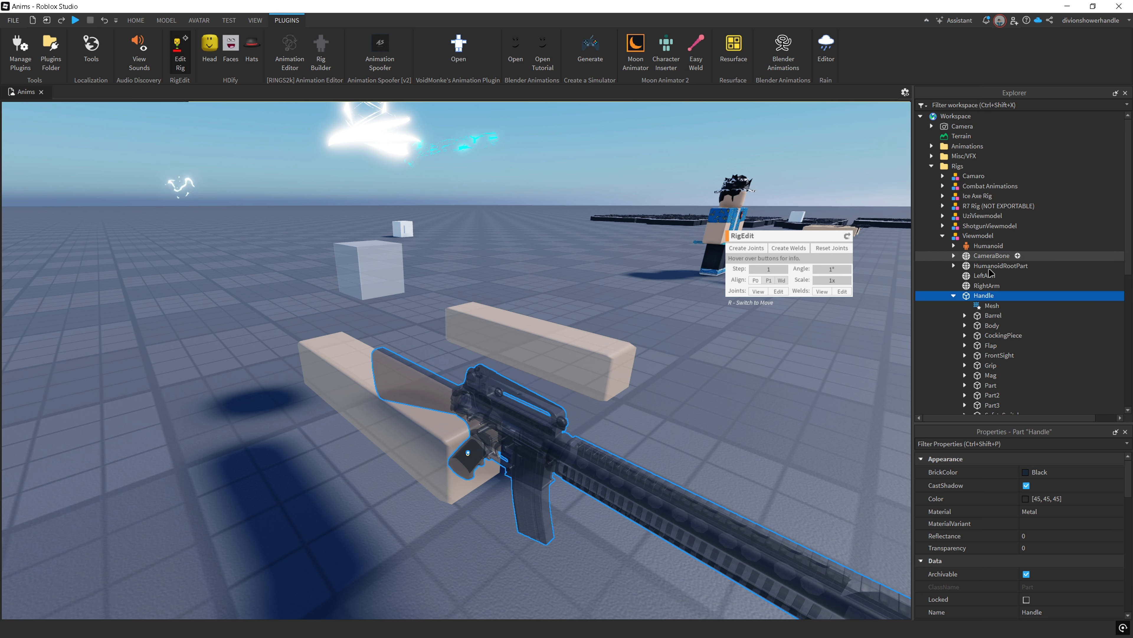
{"action": "scroll", "coordinate": [983, 295], "scroll_direction": "down", "scroll_amount": 4}
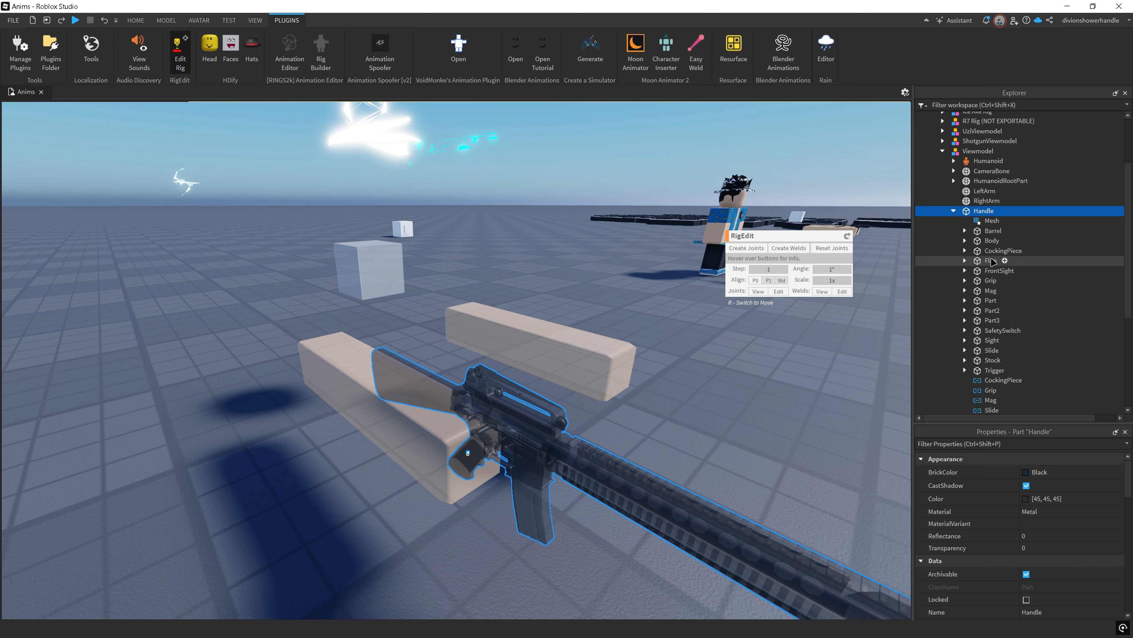
{"action": "left_click", "coordinate": [991, 213], "text": "ctrl"}
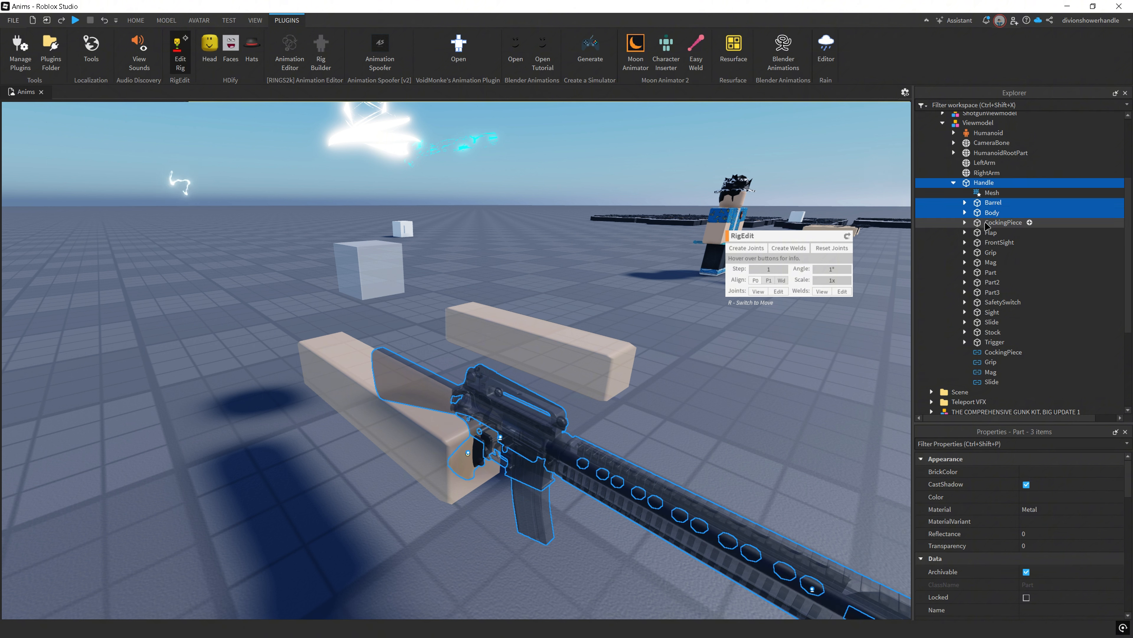
{"action": "left_click", "coordinate": [991, 232], "text": "ctrl"}
{"action": "left_click", "coordinate": [998, 242], "text": "ctrl"}
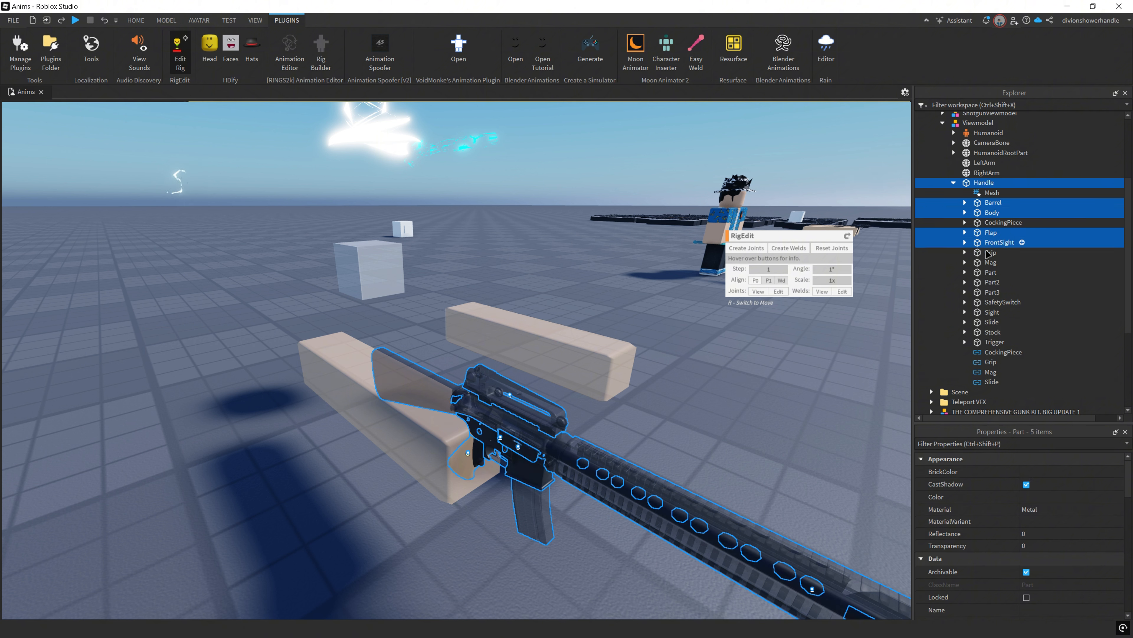
{"action": "left_click", "coordinate": [991, 272], "text": "ctrl"}
{"action": "left_click", "coordinate": [992, 281], "text": "ctrl"}
{"action": "left_click", "coordinate": [992, 291], "text": "ctrl"}
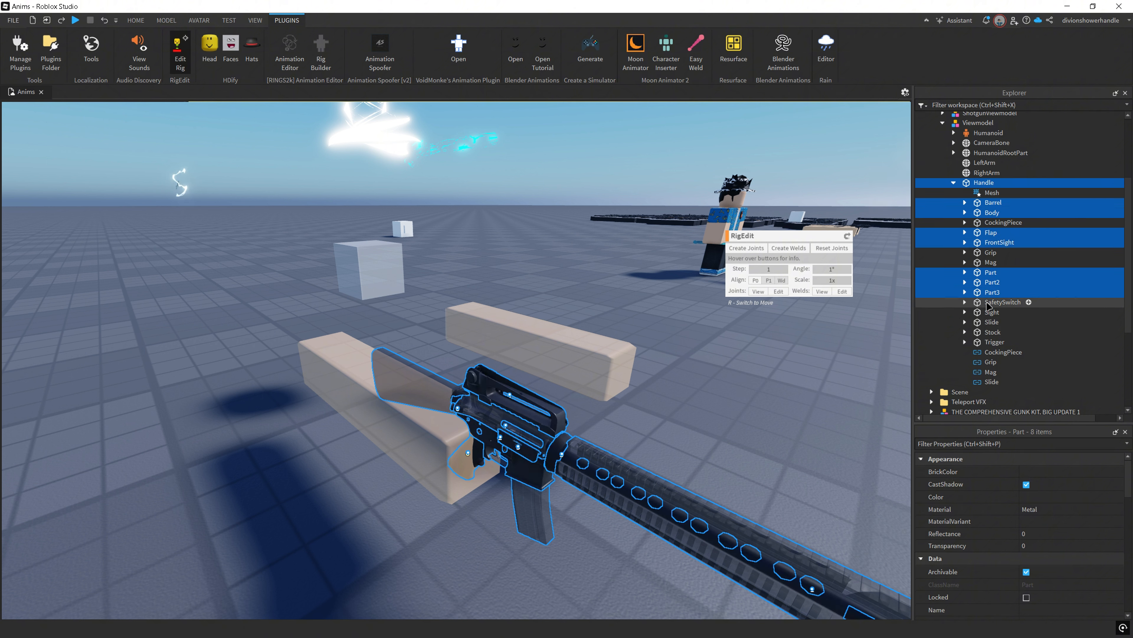
{"action": "left_click", "coordinate": [992, 302], "text": "ctrl"}
{"action": "left_click", "coordinate": [989, 312], "text": "ctrl"}
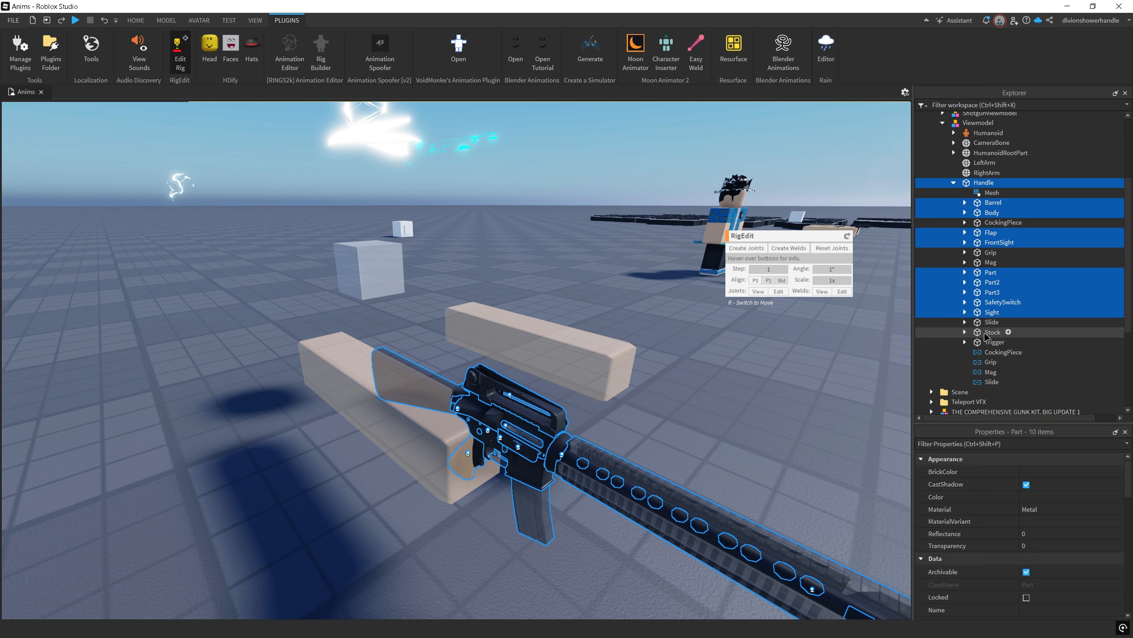
{"action": "left_click", "coordinate": [992, 332], "text": "ctrl"}
{"action": "left_click", "coordinate": [993, 341], "text": "ctrl"}
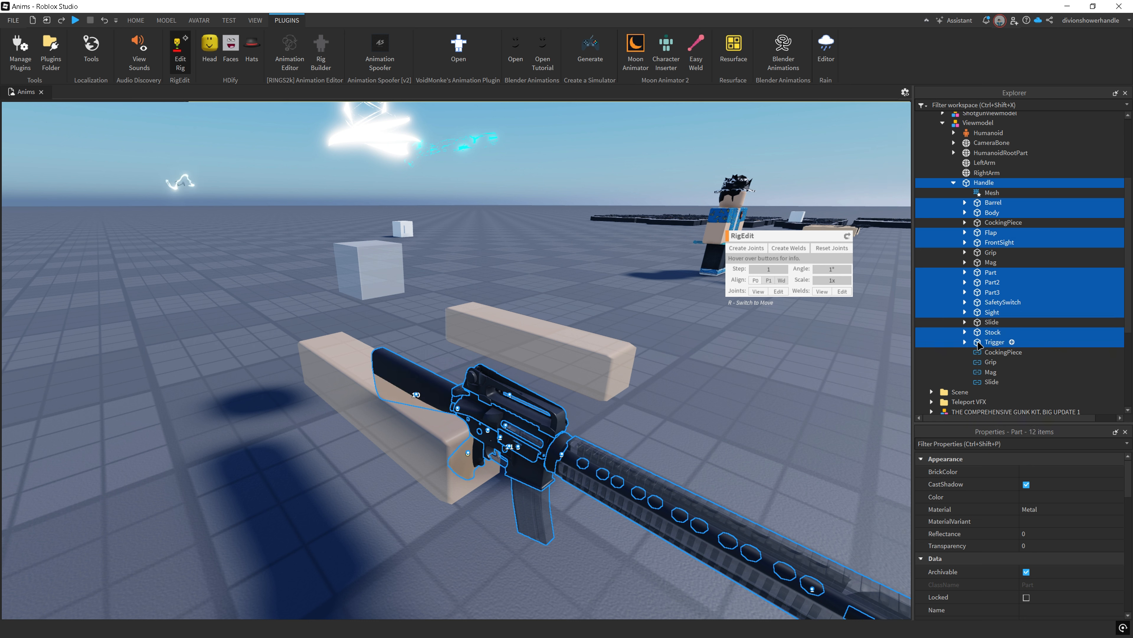
{"action": "left_click", "coordinate": [789, 248]}
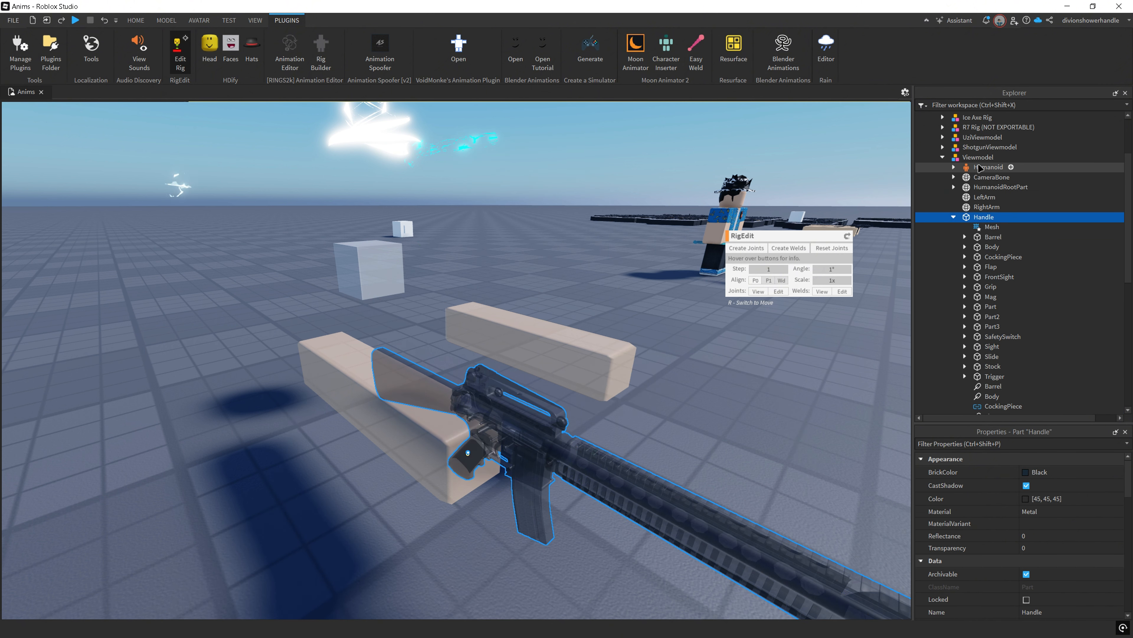
Step: Create a RigEdit joint from RightArm to Handle and finish rig editing
{"action": "scroll", "coordinate": [980, 168], "scroll_direction": "up", "scroll_amount": 1}
{"action": "left_click", "coordinate": [982, 235]}
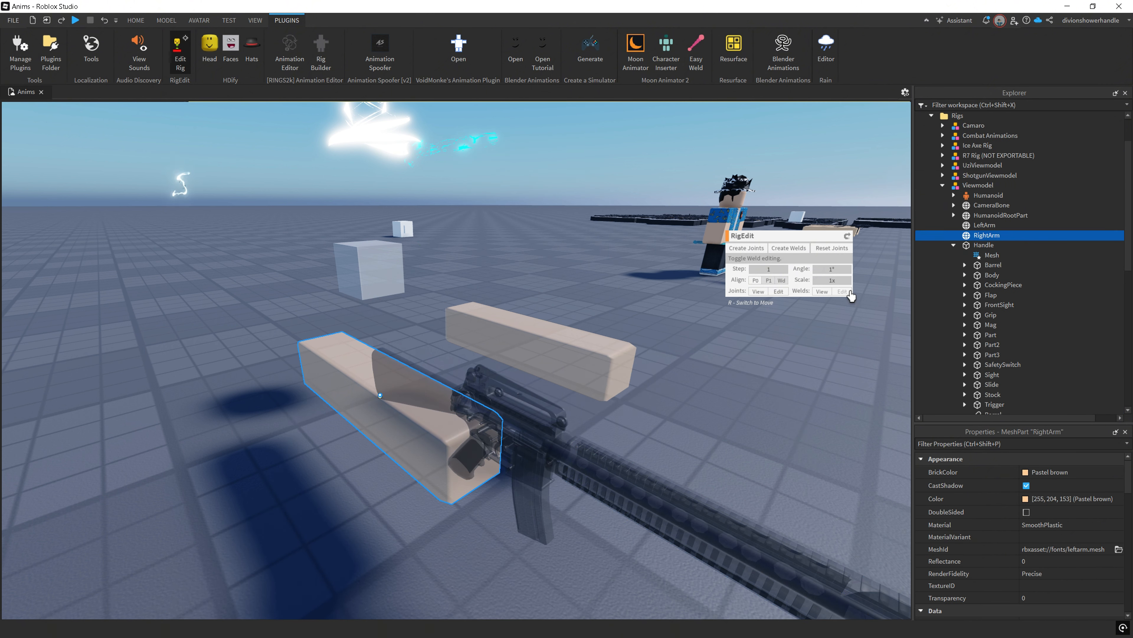
{"action": "left_click", "coordinate": [983, 244], "text": "ctrl"}
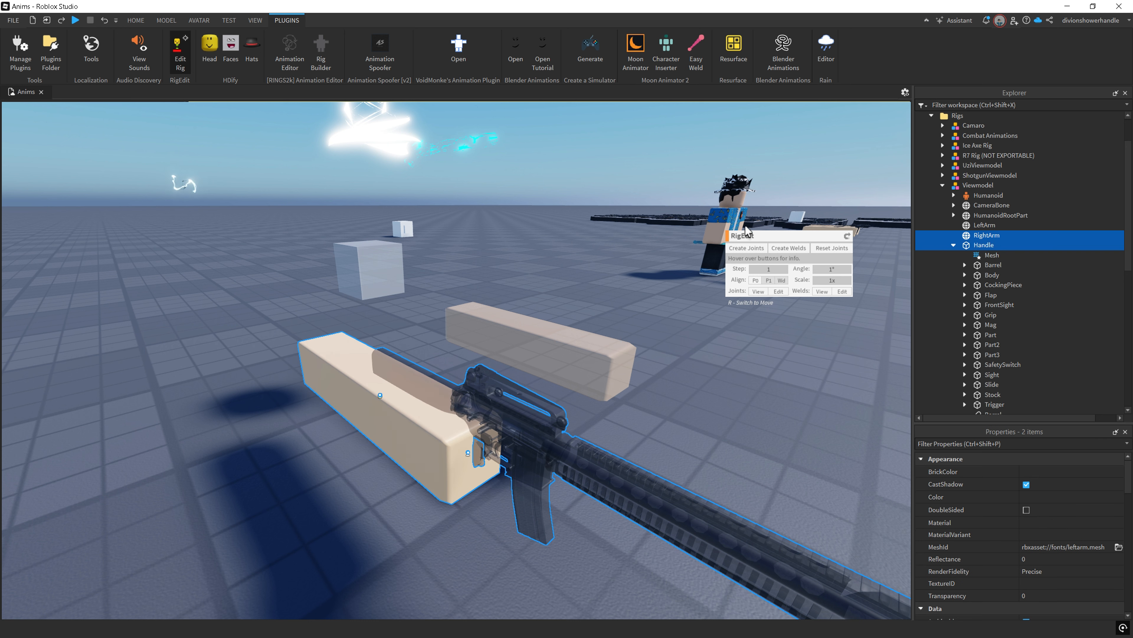
{"action": "left_click", "coordinate": [748, 249]}
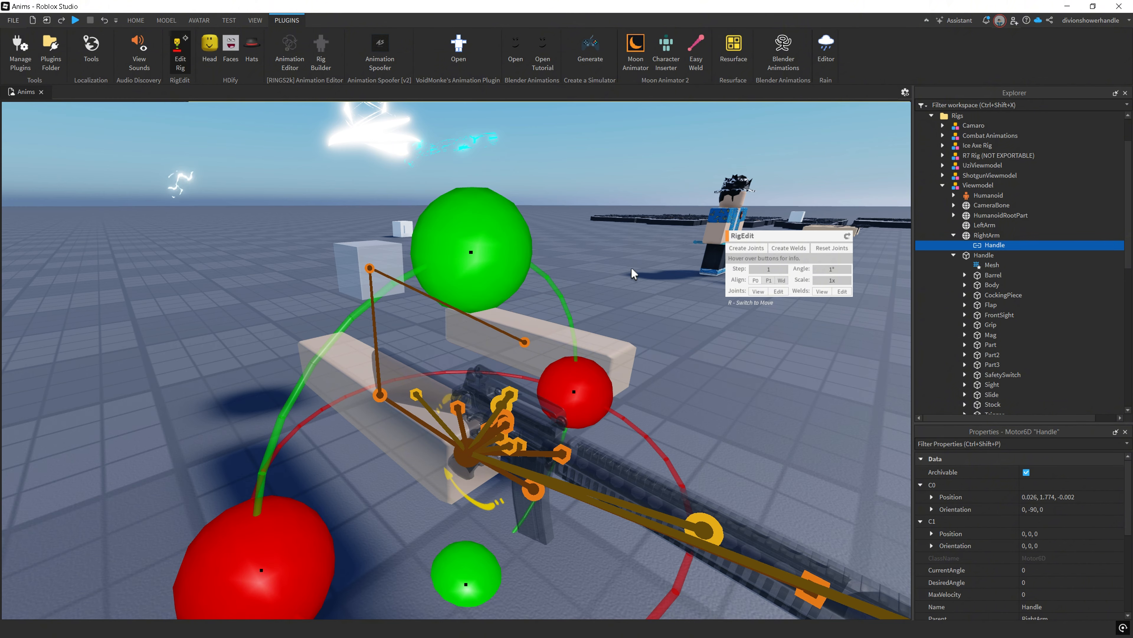
{"action": "left_click", "coordinate": [593, 440]}
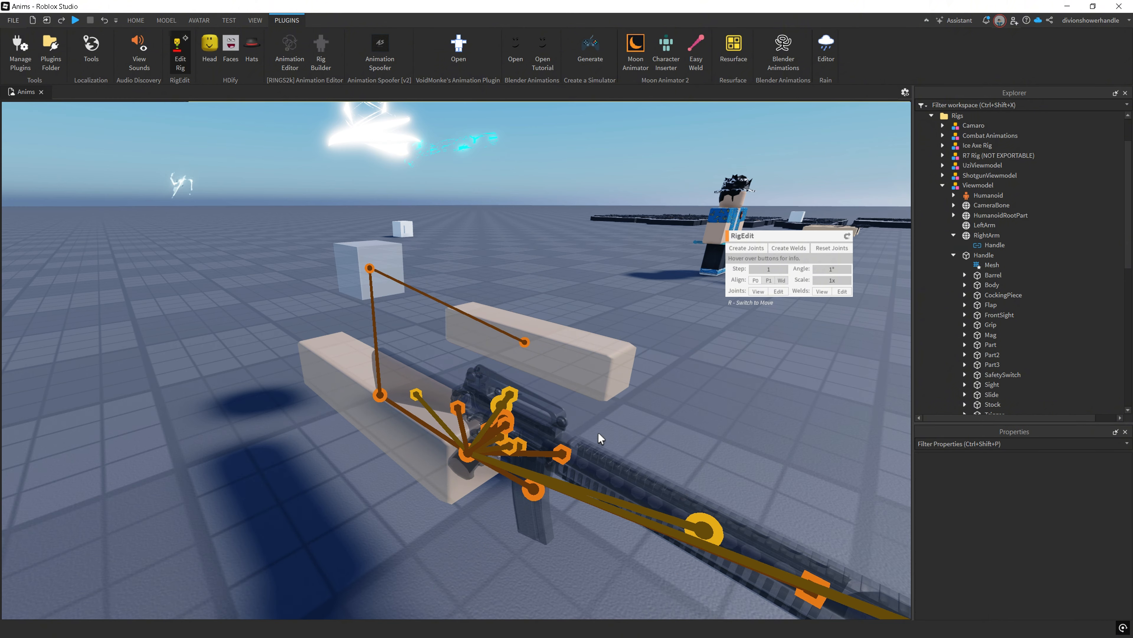
{"action": "right_click_drag", "start_coordinate": [598, 433], "coordinate": [592, 433]}
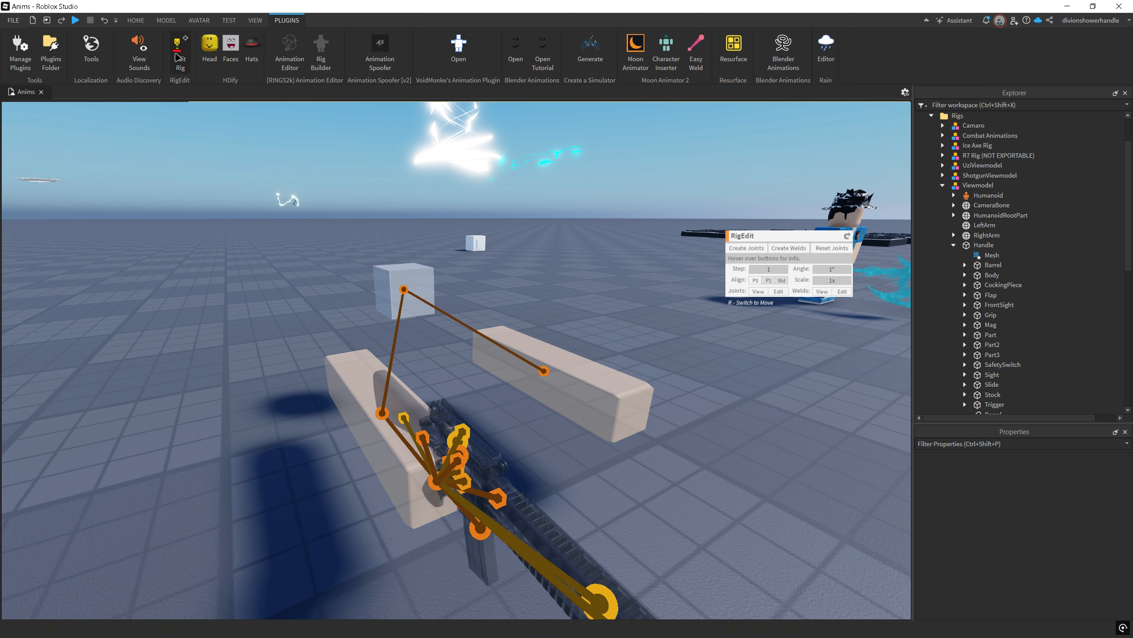
{"action": "left_click", "coordinate": [178, 58]}
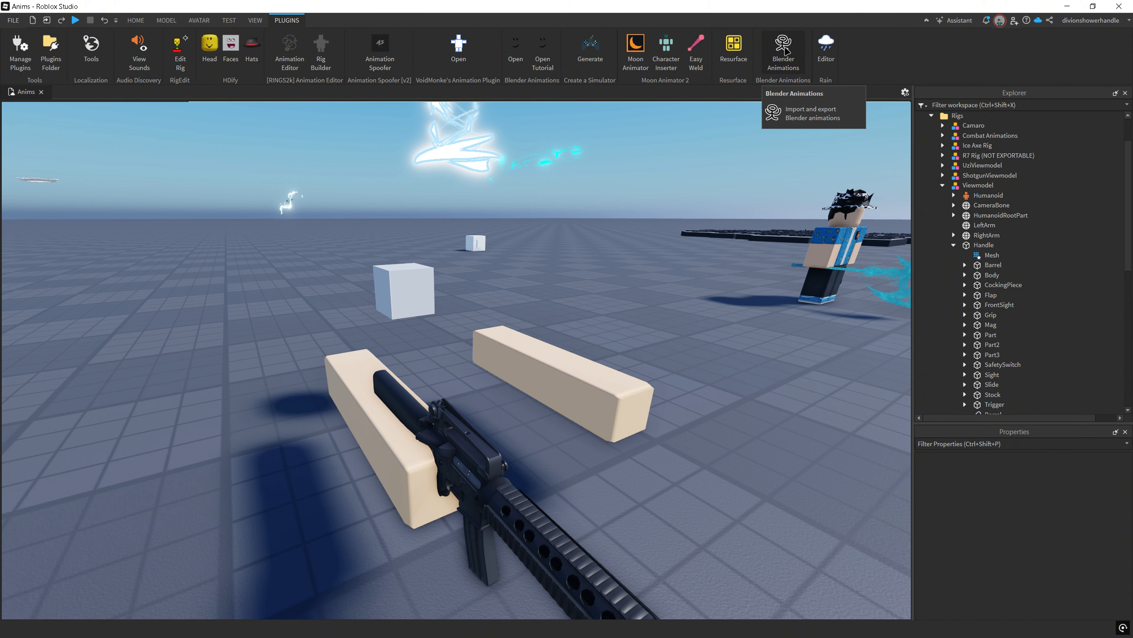
Step: Export the Viewmodel rig with the Blender Animations plugin as ARRig in the AR folder and clean its meta parts
{"action": "left_click", "coordinate": [785, 47]}
{"action": "left_click", "coordinate": [977, 185]}
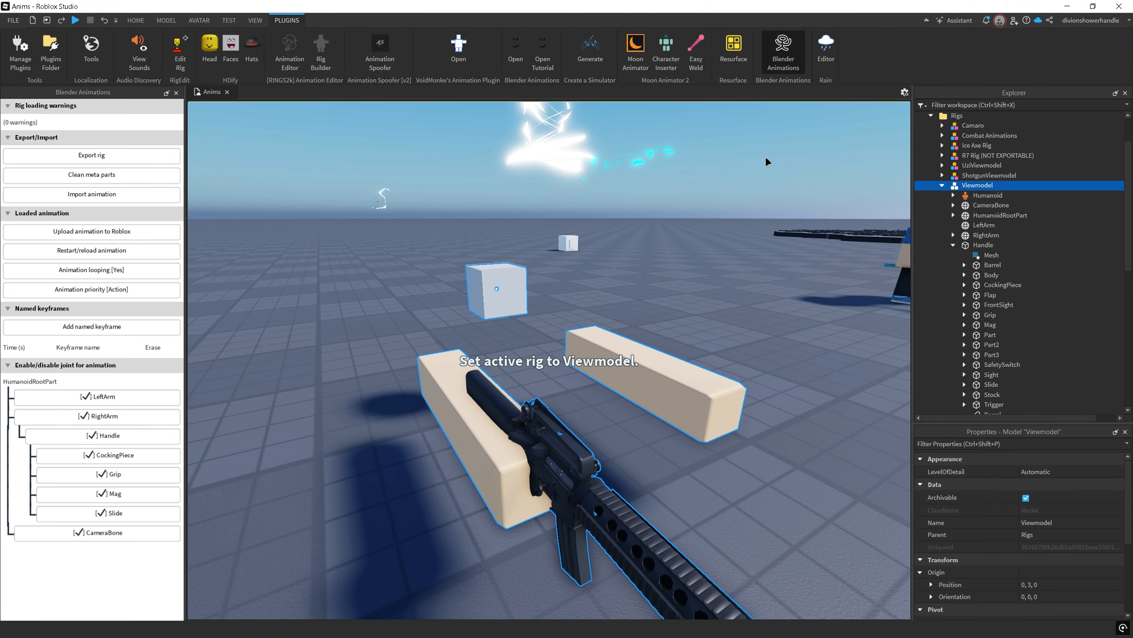
{"action": "left_click", "coordinate": [78, 156]}
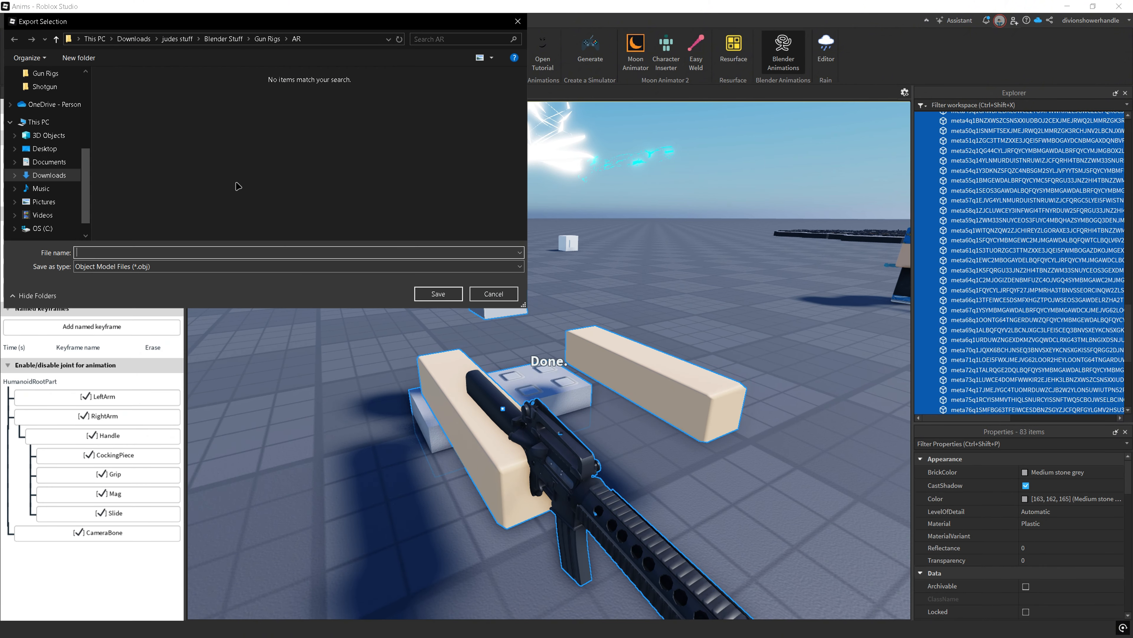
{"action": "type", "text": "ARRig"}
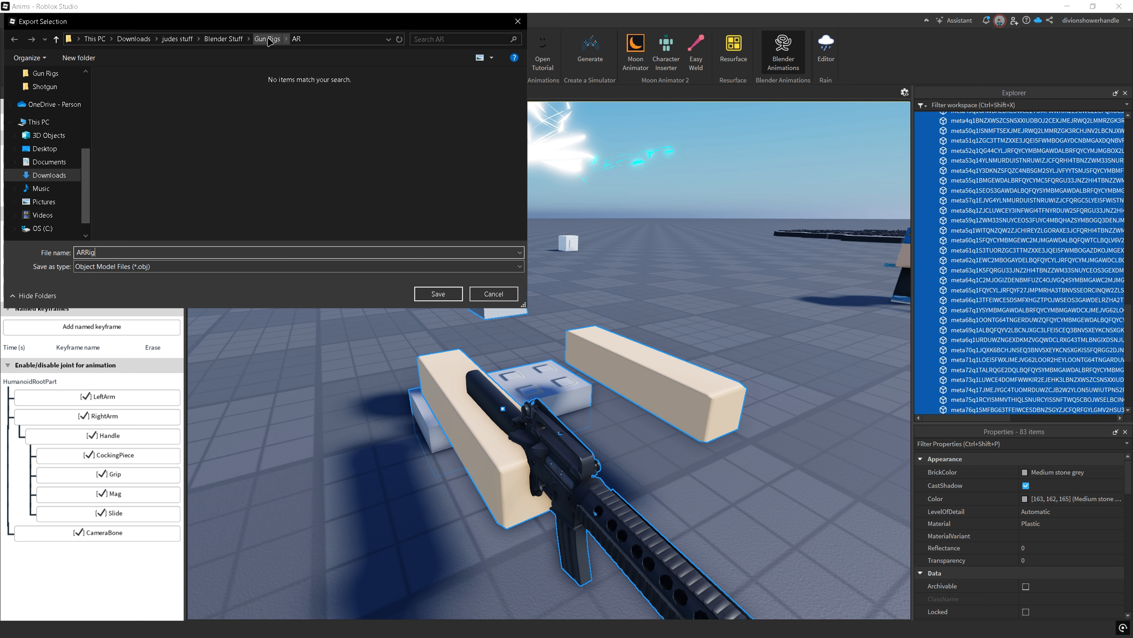
{"action": "left_click", "coordinate": [438, 293]}
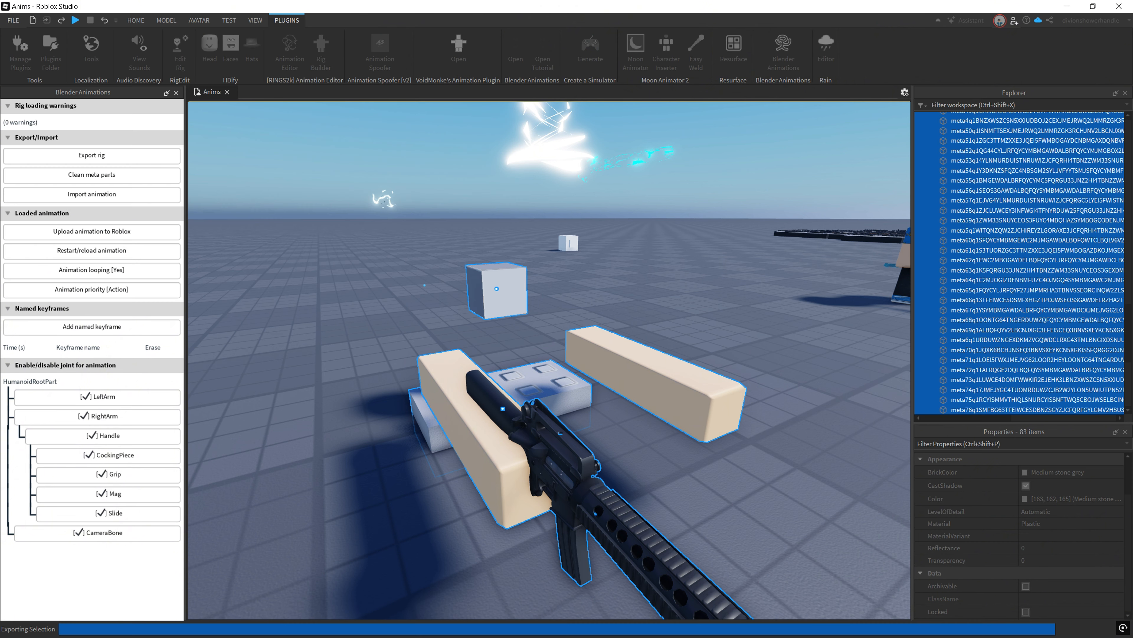
{"action": "left_click", "coordinate": [72, 175]}
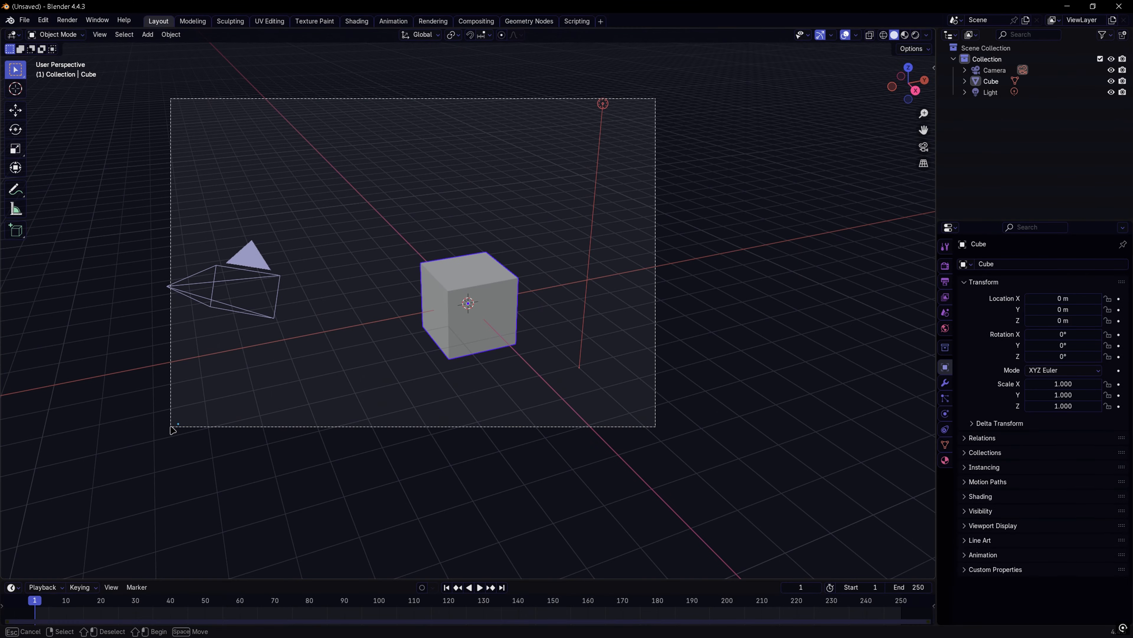
Step: Switch to Blender and delete the default camera, cube and light
{"action": "left_click_drag", "start_coordinate": [170, 426], "coordinate": [171, 426]}
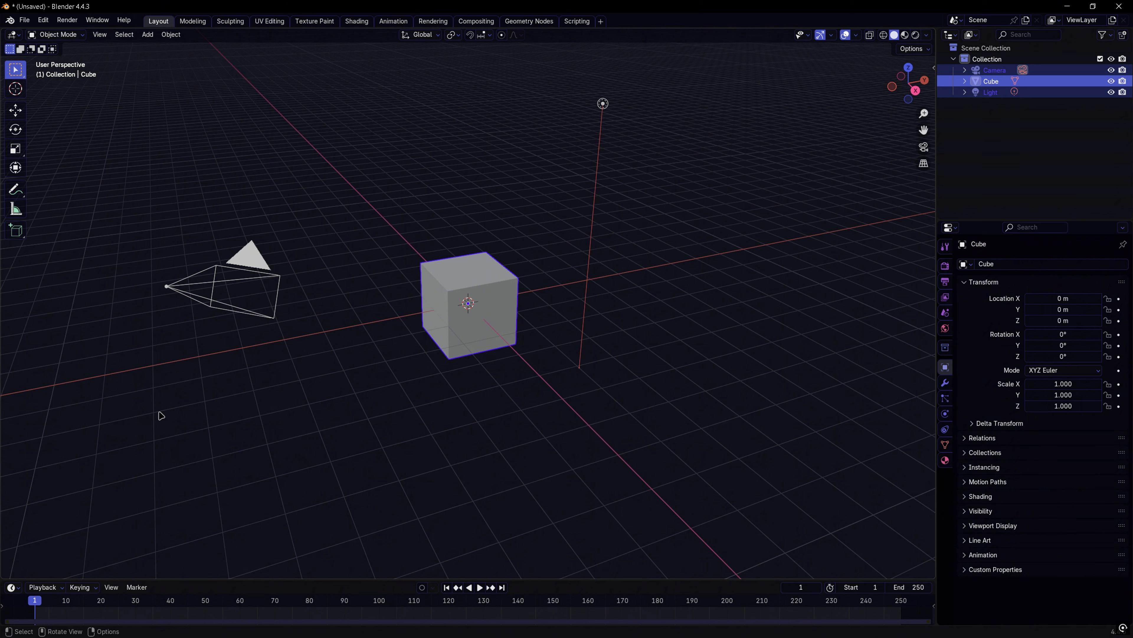
{"action": "key", "text": "Delete"}
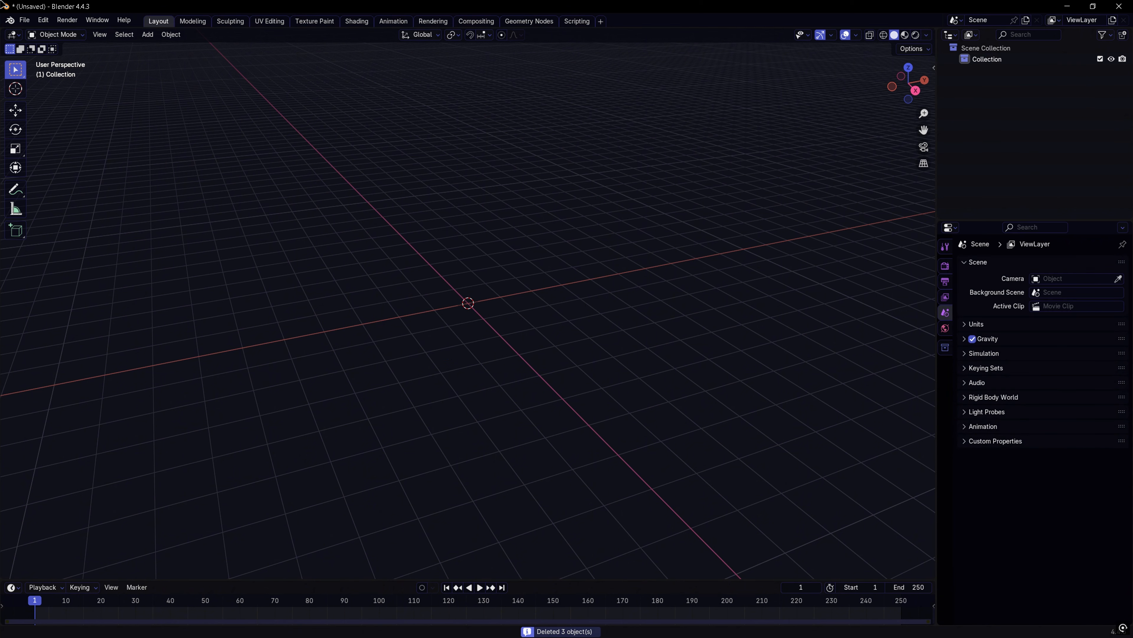
Step: Import ARRig.obj from the AR folder using the Rbx Animations rig import
{"action": "left_click", "coordinate": [24, 20]}
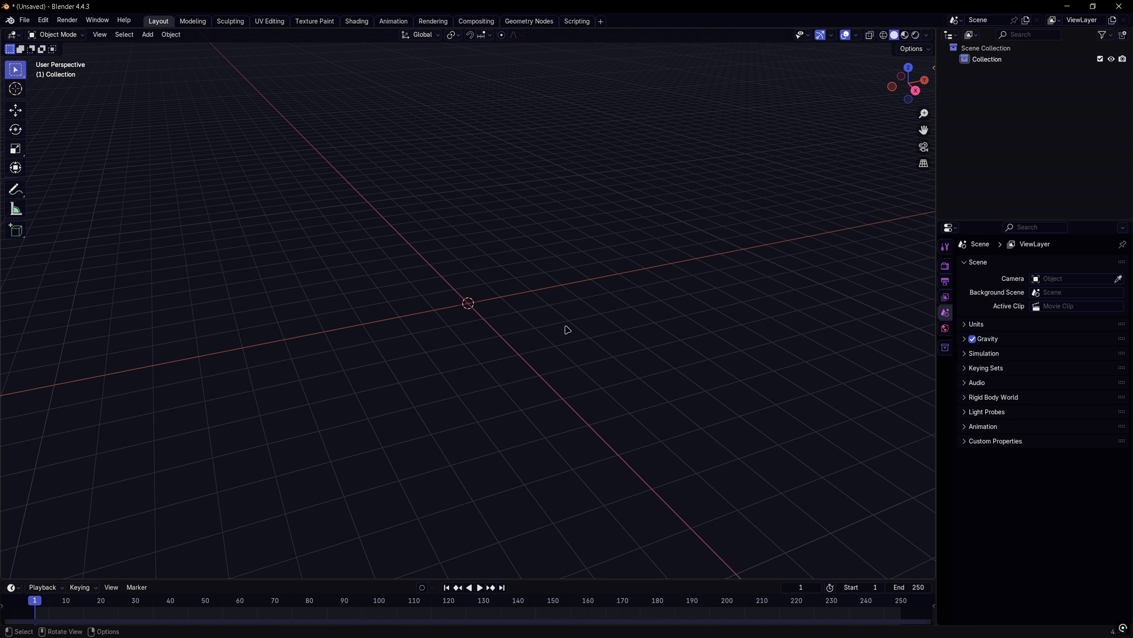
{"action": "left_click", "coordinate": [27, 21]}
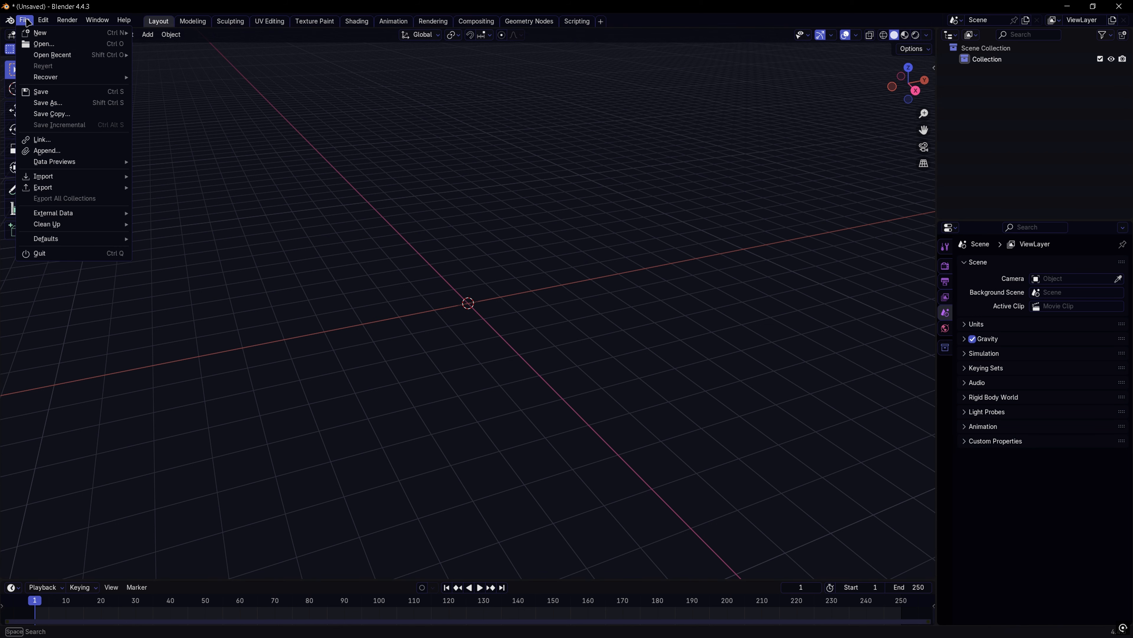
{"action": "mouse_move", "coordinate": [48, 176]}
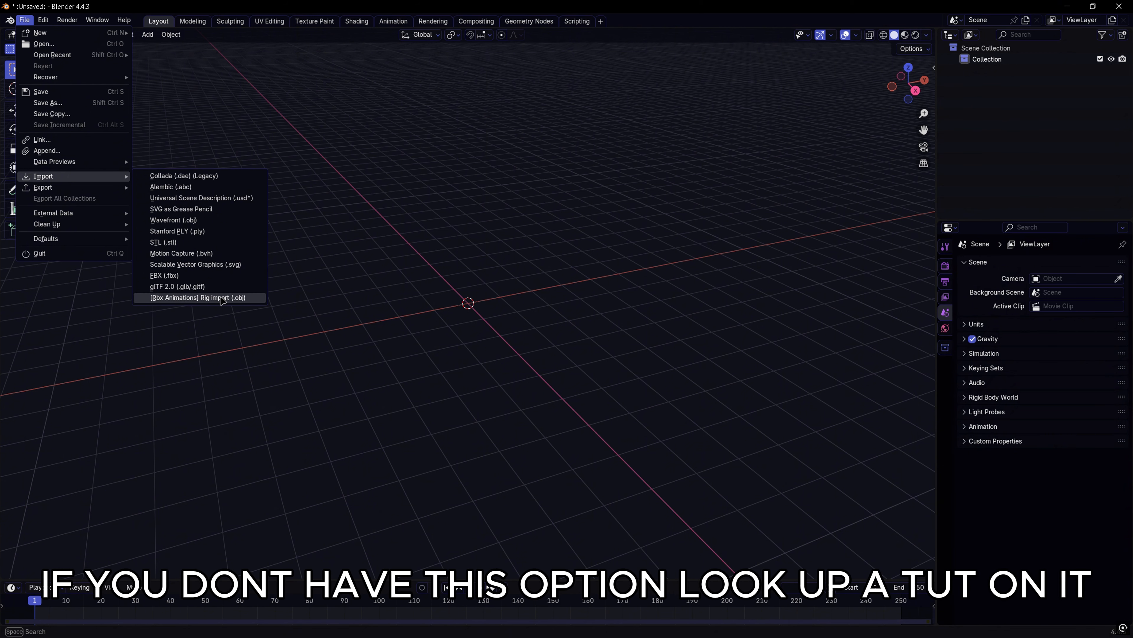
{"action": "left_click", "coordinate": [179, 300]}
{"action": "left_click", "coordinate": [328, 338]}
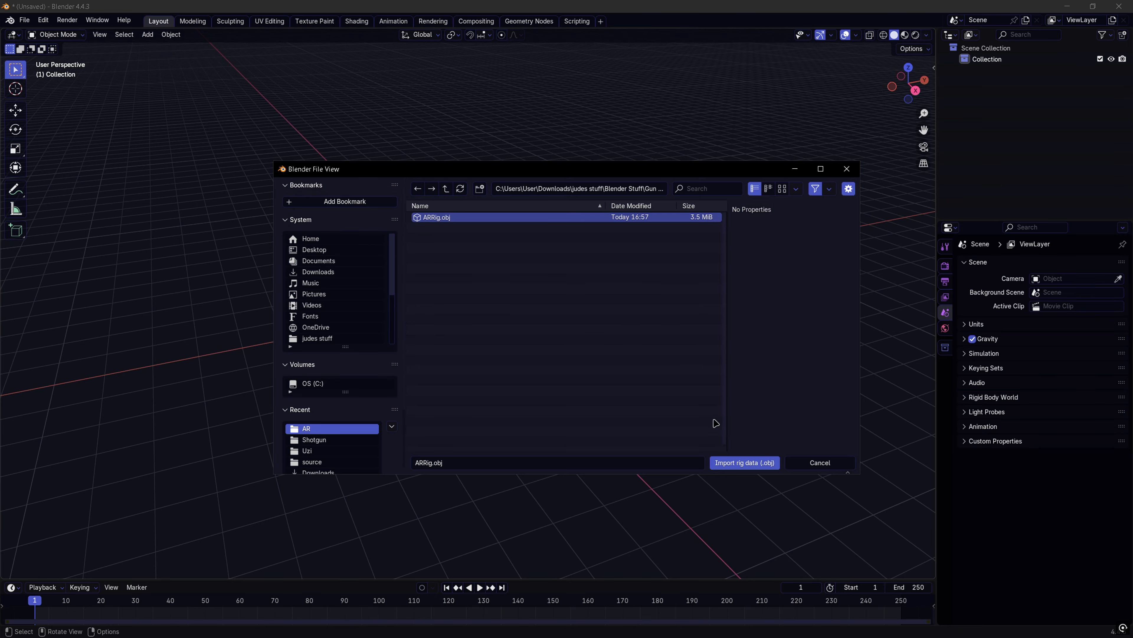
{"action": "left_click", "coordinate": [746, 464]}
{"action": "middle_click_drag", "start_coordinate": [556, 238], "coordinate": [683, 210]}
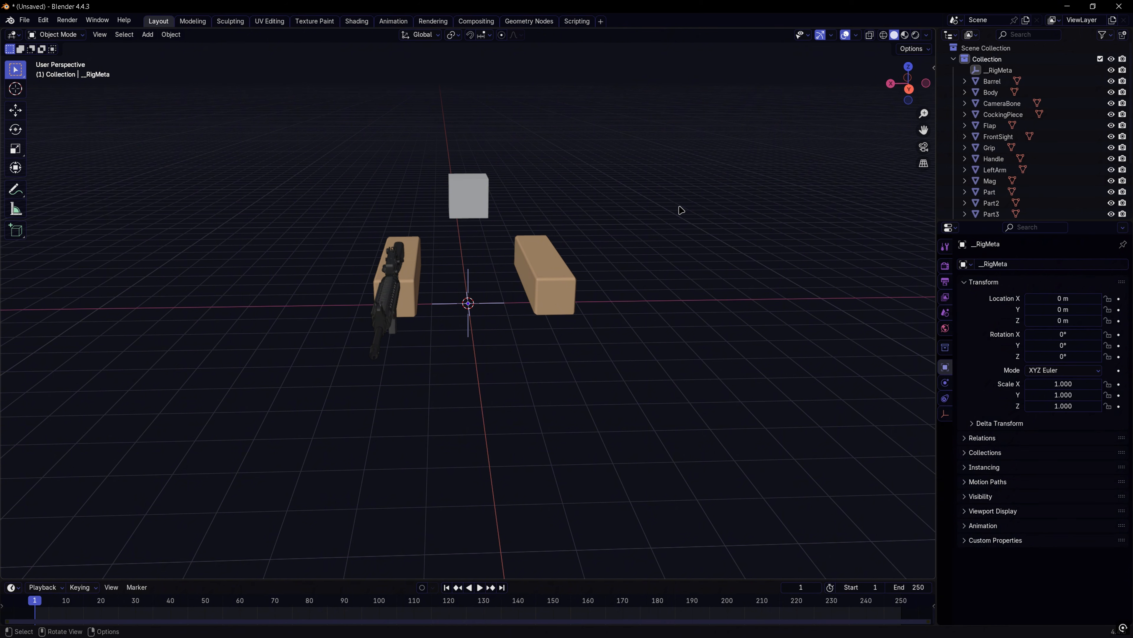
Step: Rebuild the imported rig with Rbx Animations to generate its armature, and hide the sidebar
{"action": "key", "text": "n"}
{"action": "key", "text": "n"}
{"action": "key", "text": "n"}
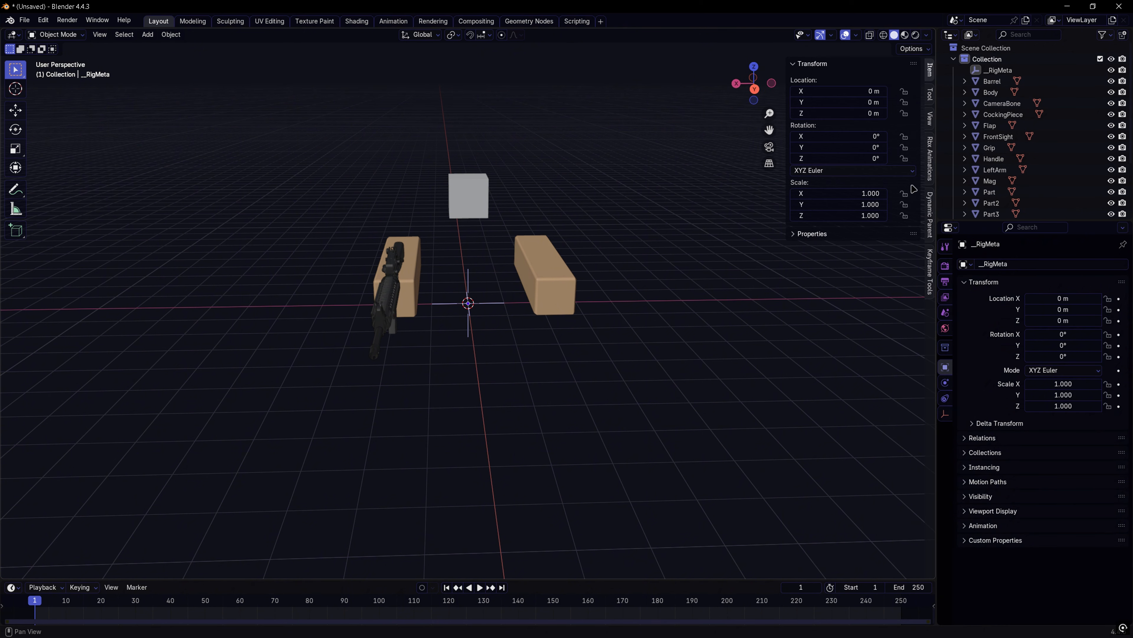
{"action": "left_click", "coordinate": [931, 158]}
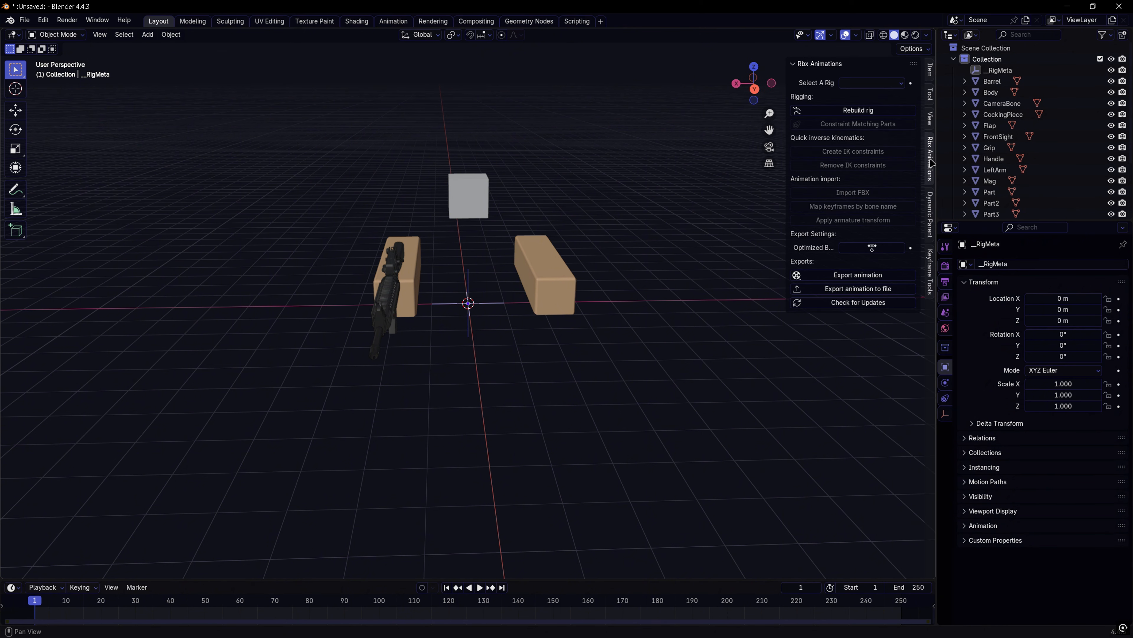
{"action": "left_click", "coordinate": [888, 112]}
{"action": "left_click", "coordinate": [860, 133]}
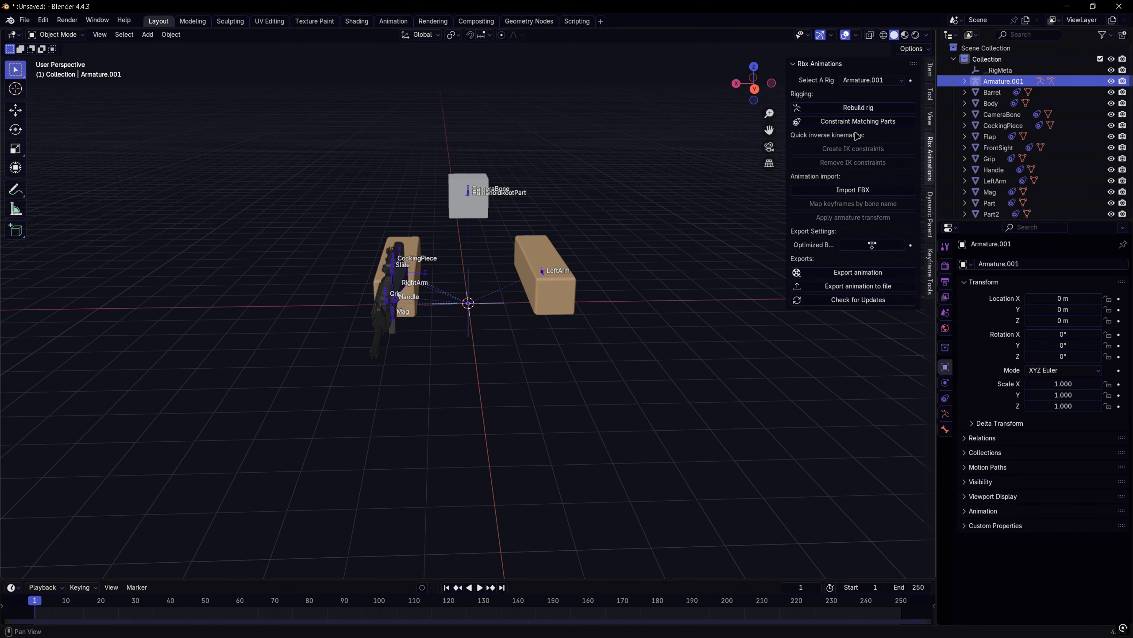
{"action": "middle_click_drag", "start_coordinate": [681, 227], "coordinate": [490, 265]}
{"action": "key", "text": "n"}
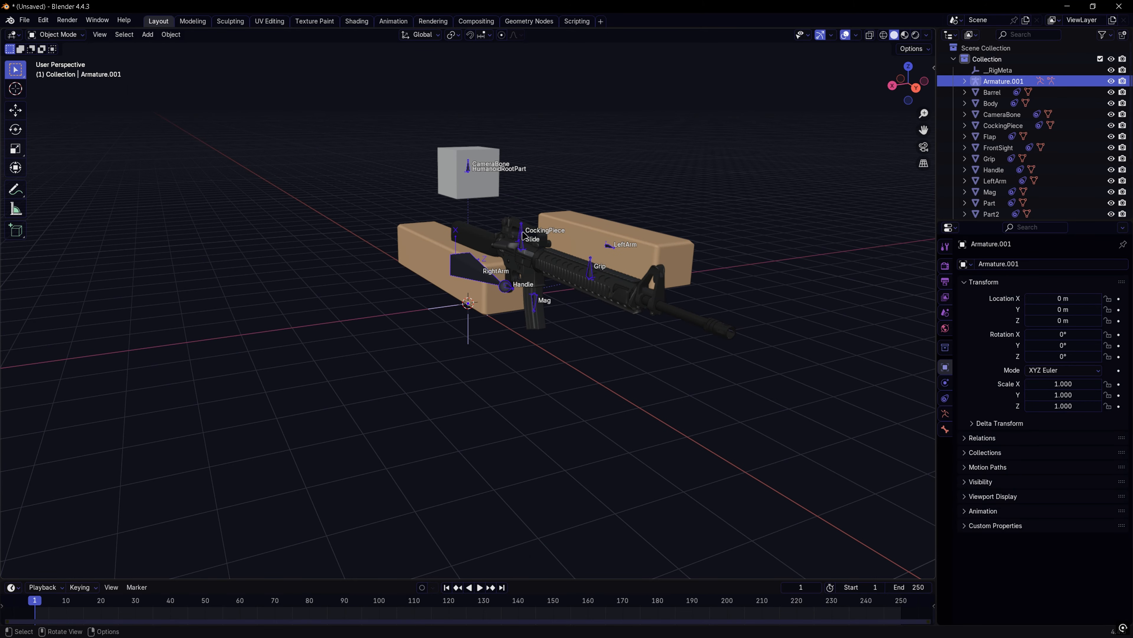
Step: Delete the CameraBone cube mesh above the arms, keeping the armature's bone
{"action": "key", "text": "alt+a"}
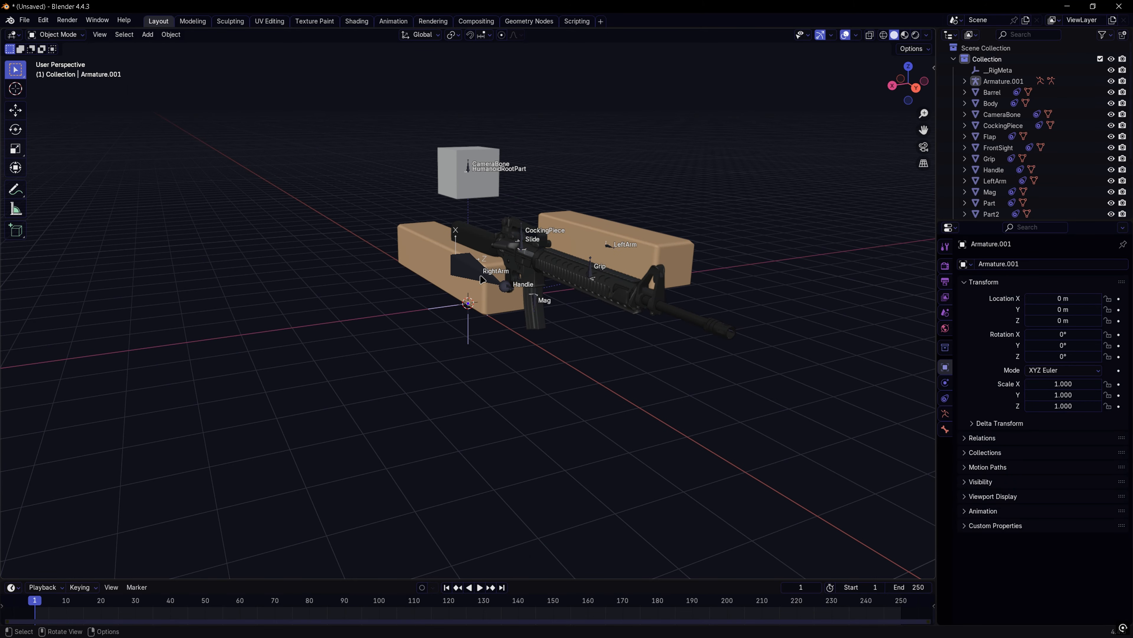
{"action": "middle_click_drag", "start_coordinate": [529, 293], "coordinate": [488, 278]}
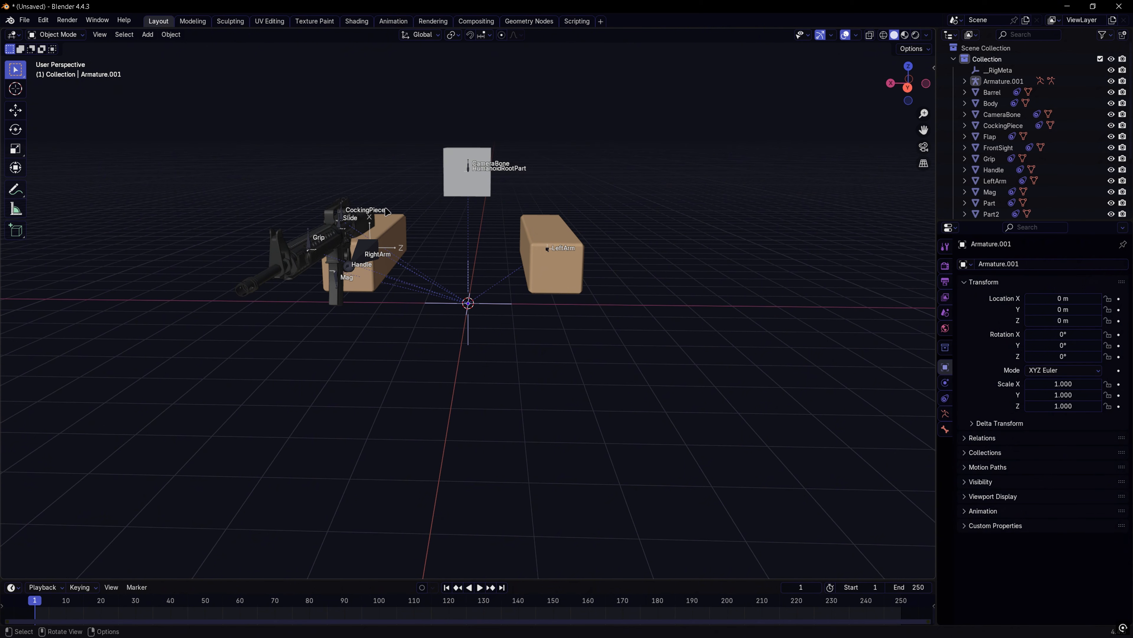
{"action": "left_click", "coordinate": [447, 196]}
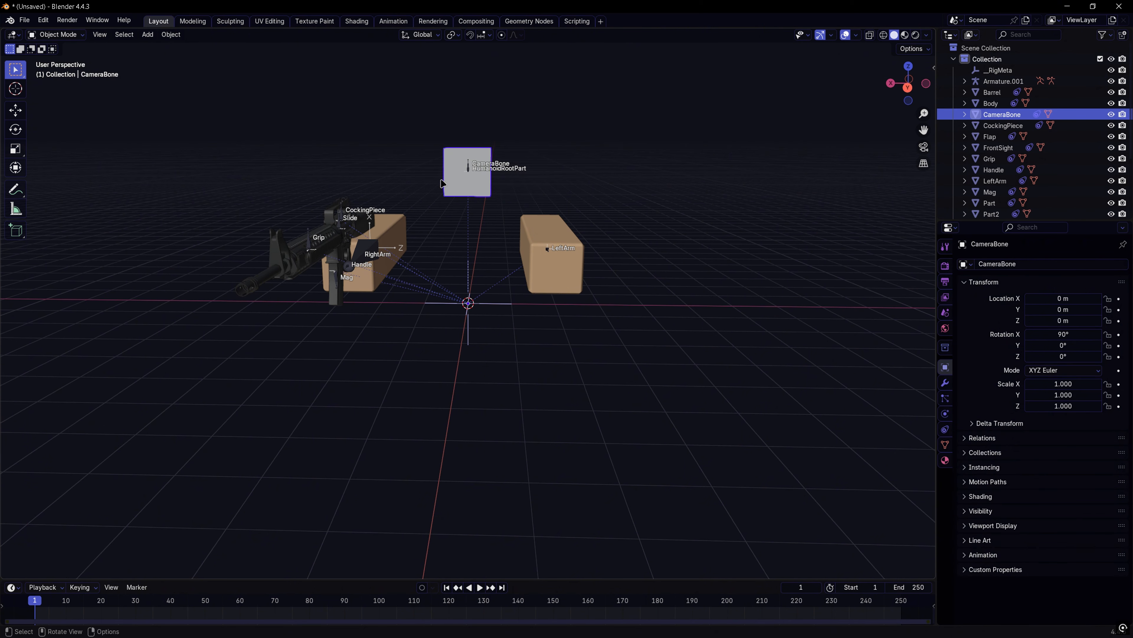
{"action": "key", "text": "Delete"}
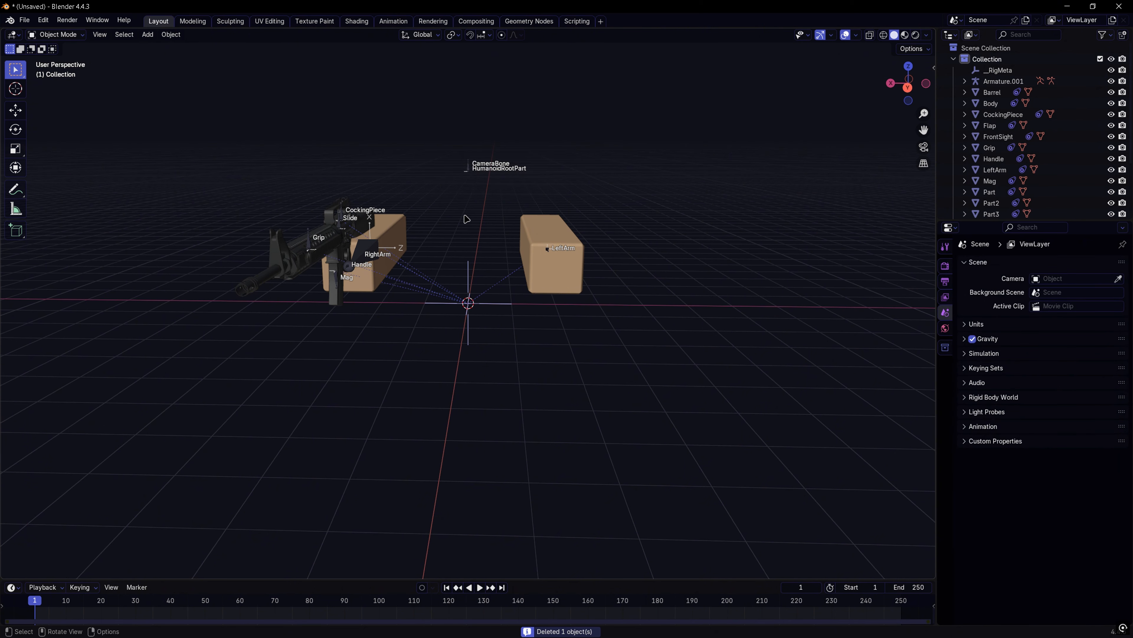
Step: Add a camera and give it a Child Of constraint targeting the CameraBone bone of Armature.001
{"action": "key", "text": "shift+a"}
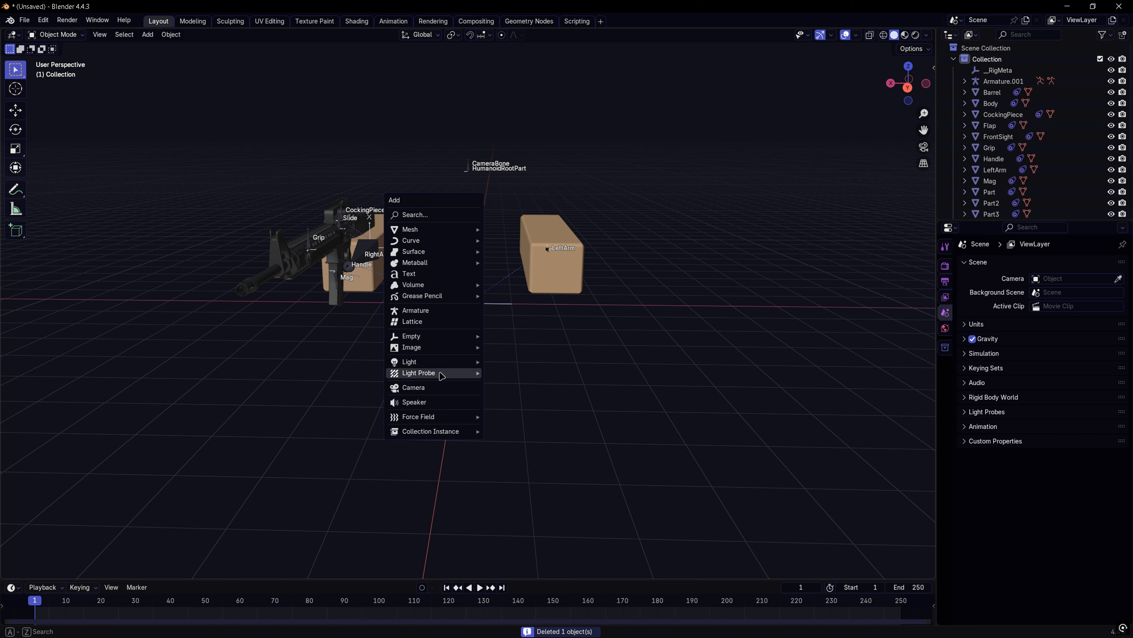
{"action": "left_click", "coordinate": [417, 392]}
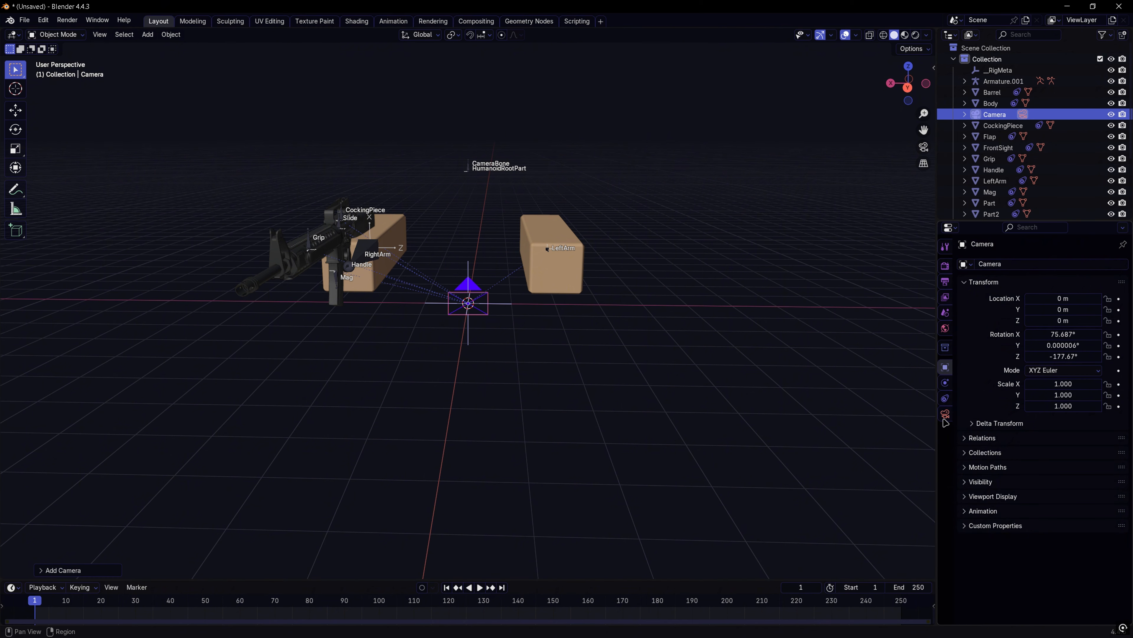
{"action": "left_click", "coordinate": [945, 398]}
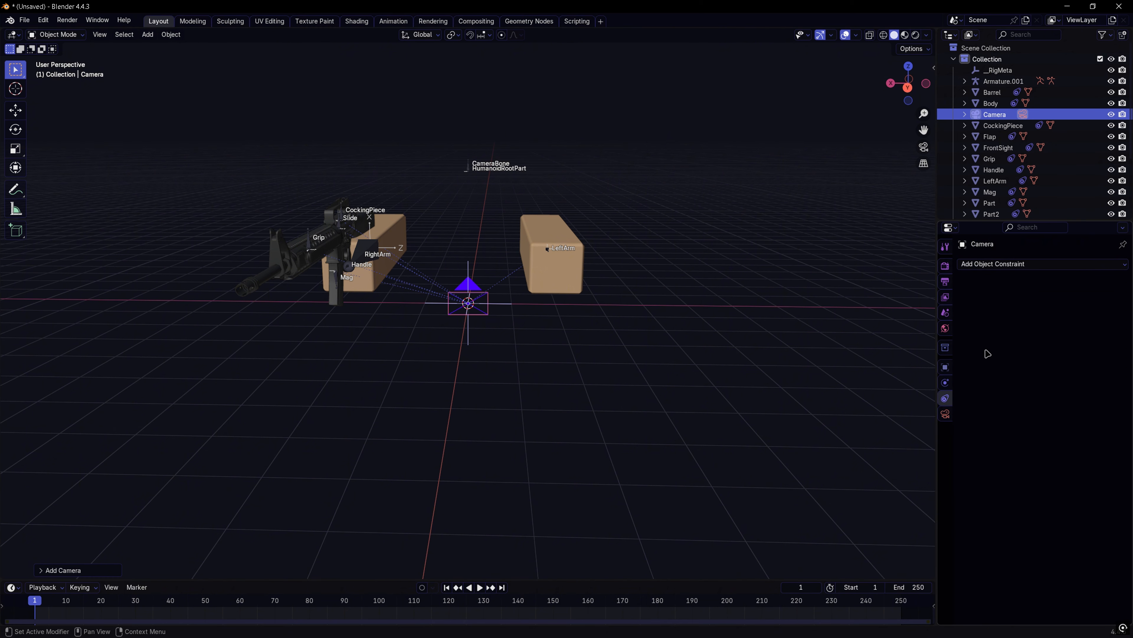
{"action": "left_click", "coordinate": [1014, 265]}
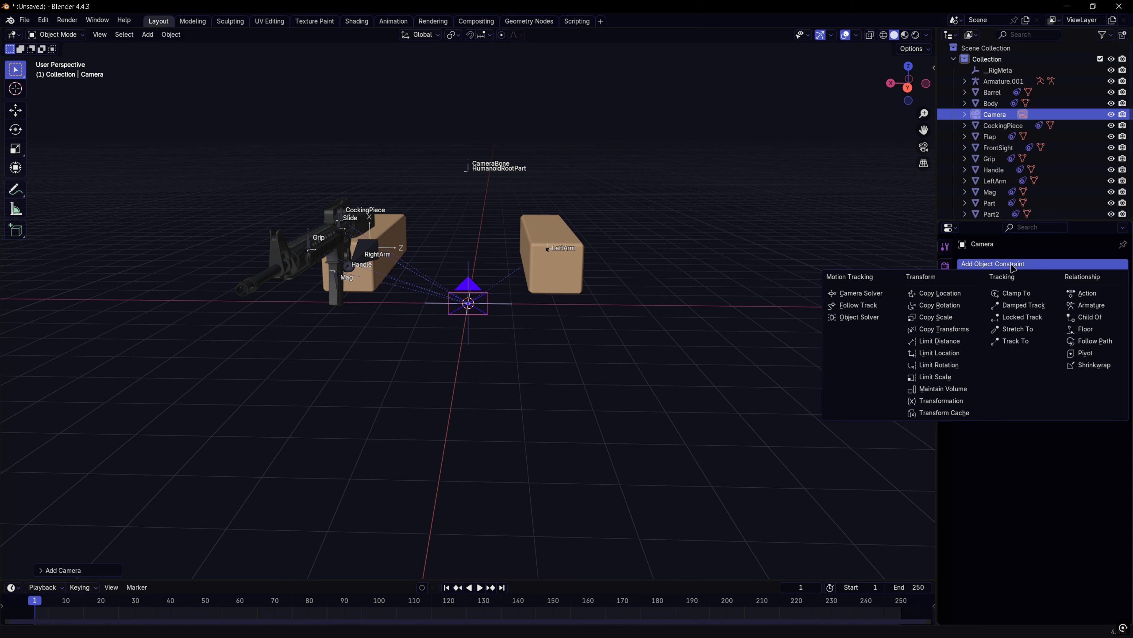
{"action": "left_click", "coordinate": [1089, 317]}
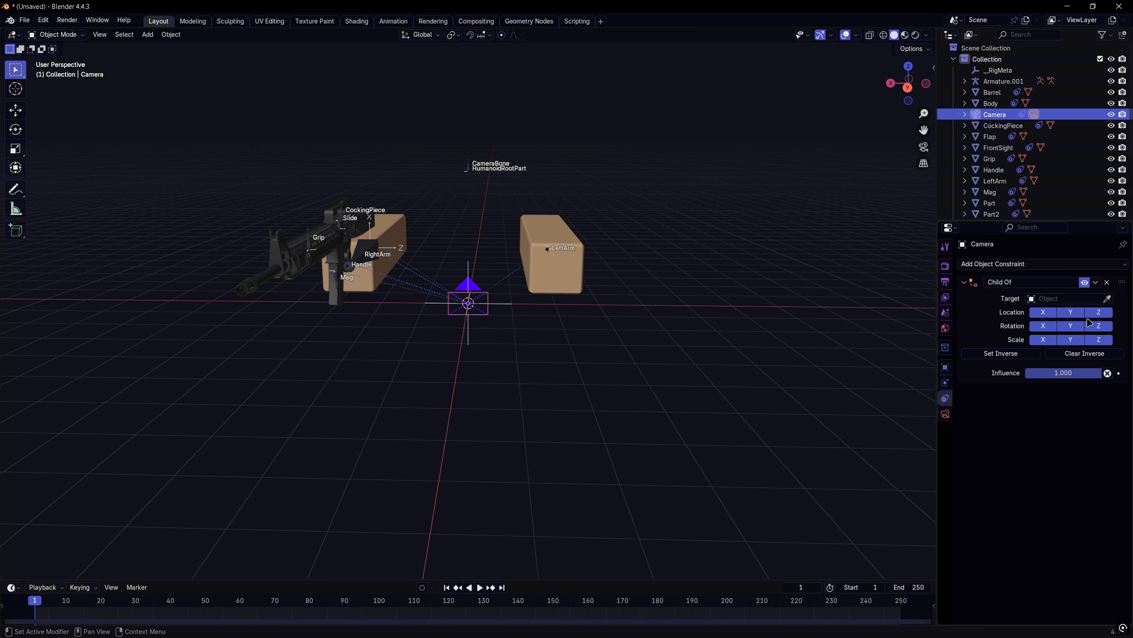
{"action": "left_click", "coordinate": [1048, 300]}
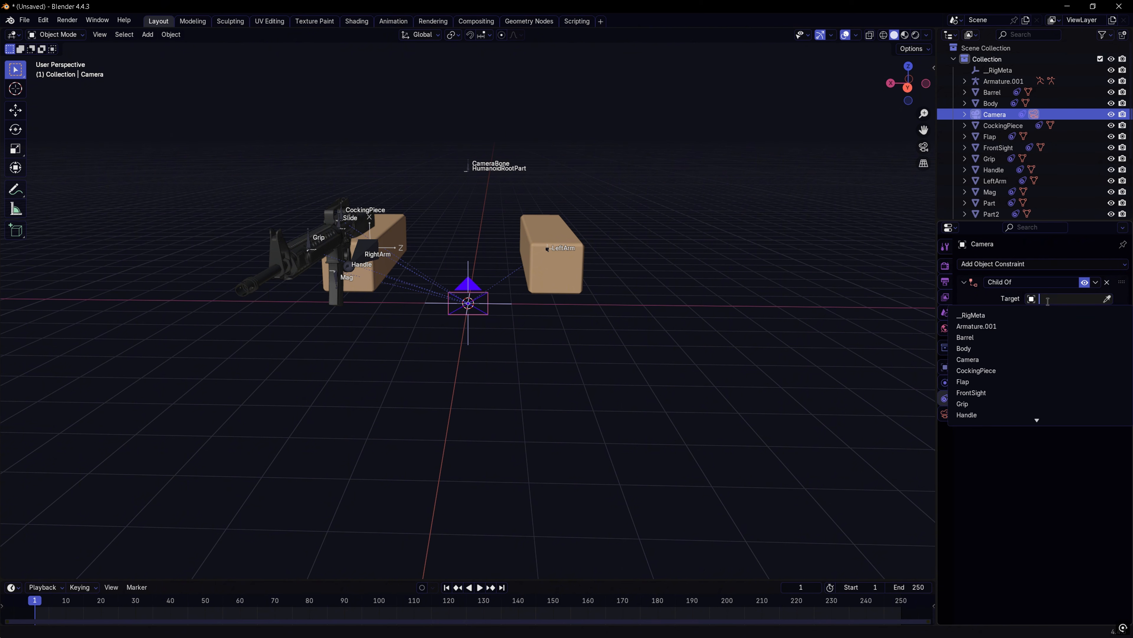
{"action": "left_click", "coordinate": [987, 326]}
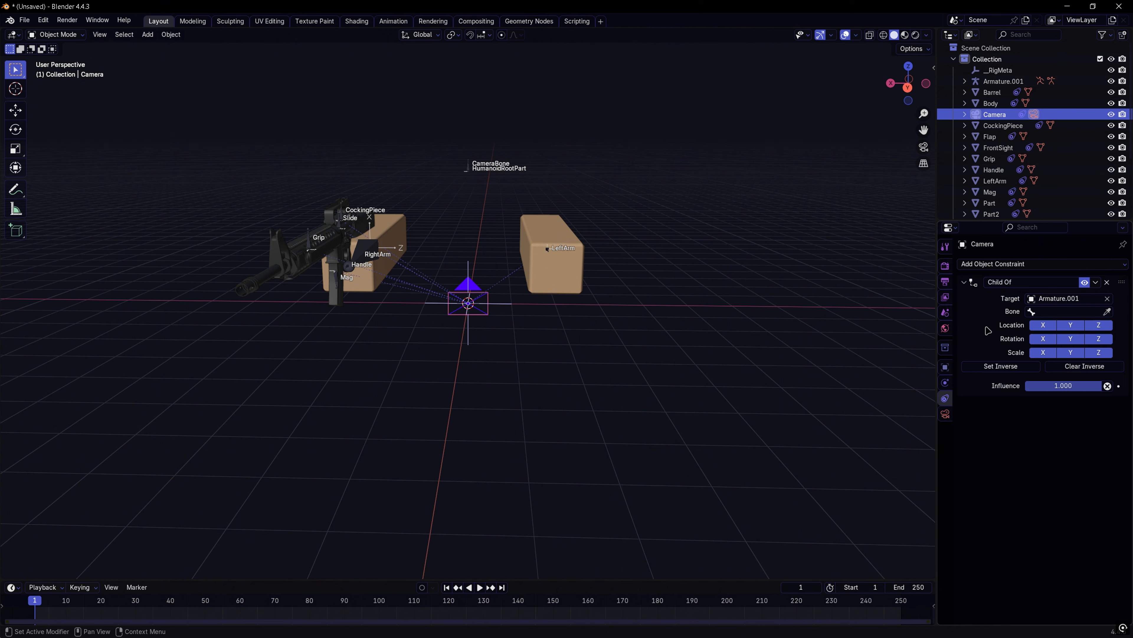
{"action": "left_click", "coordinate": [1054, 314]}
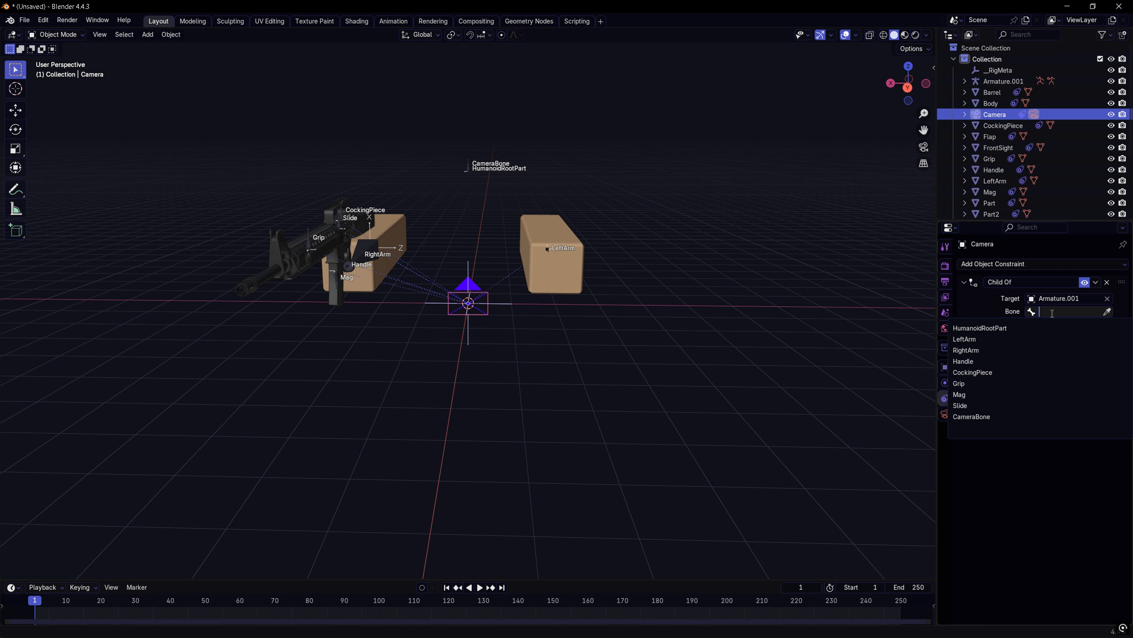
{"action": "left_click", "coordinate": [971, 417]}
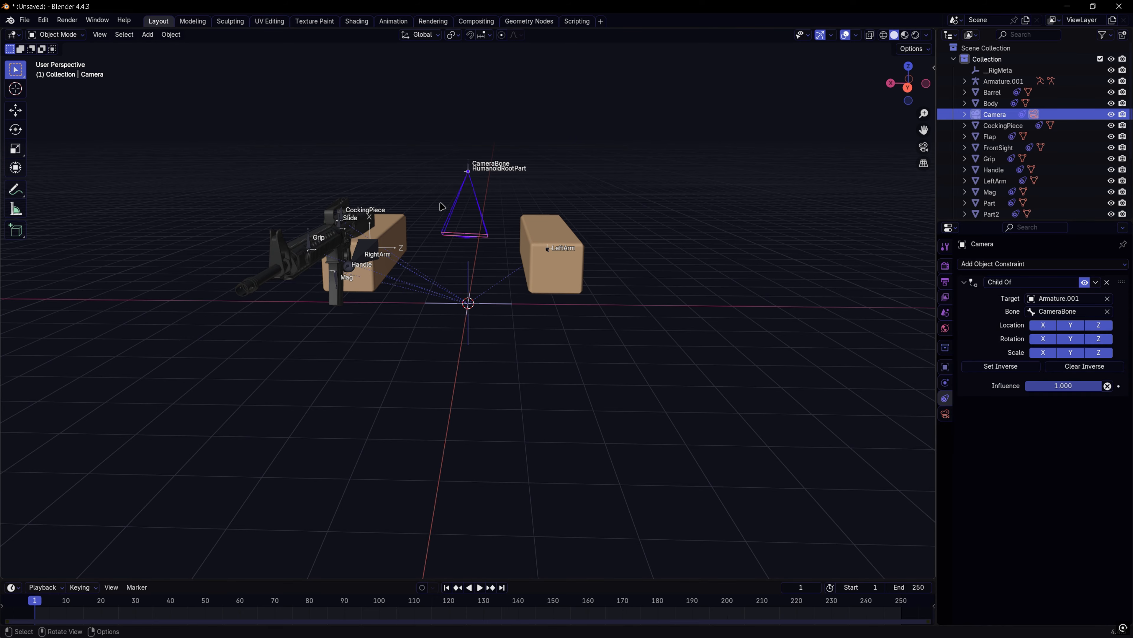
Step: Set the camera's X, Y and Z rotation to 0°
{"action": "mouse_move", "coordinate": [594, 237]}
{"action": "middle_mouse_down"}
{"action": "mouse_move", "coordinate": [600, 223]}
{"action": "mouse_move", "coordinate": [597, 247]}
{"action": "middle_mouse_up"}
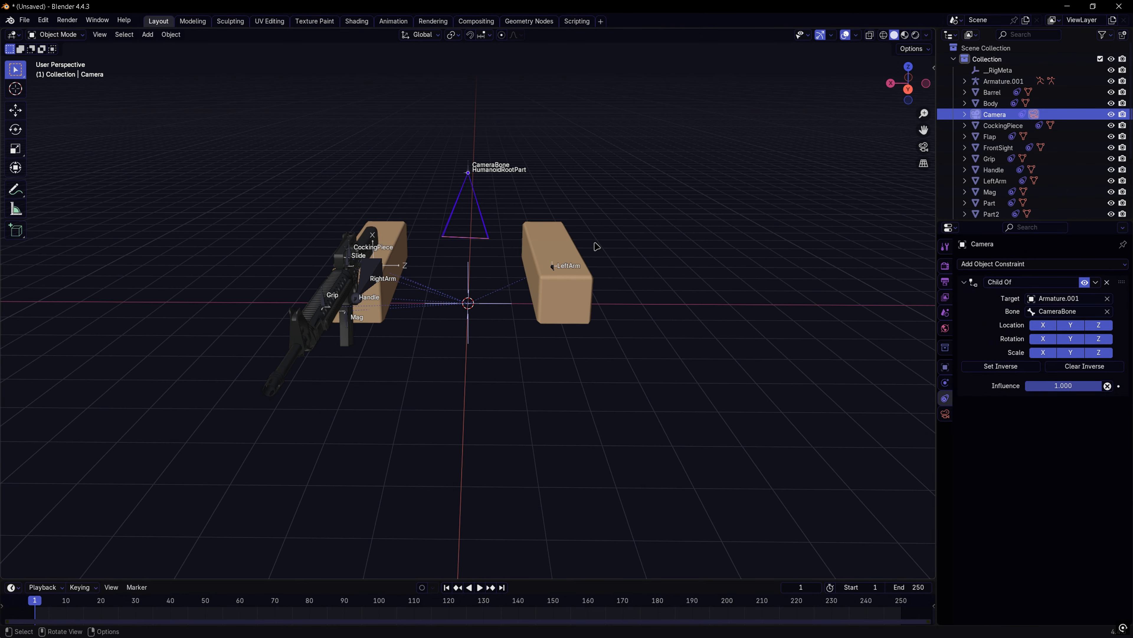
{"action": "left_click", "coordinate": [946, 367]}
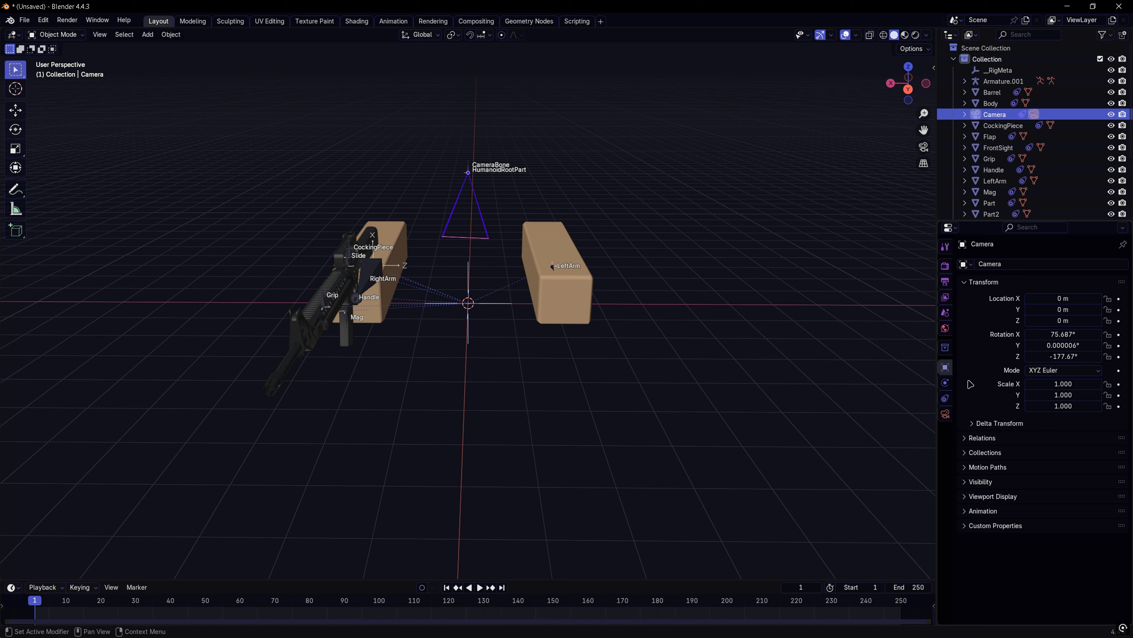
{"action": "left_click", "coordinate": [1073, 334]}
{"action": "type", "text": "0"}
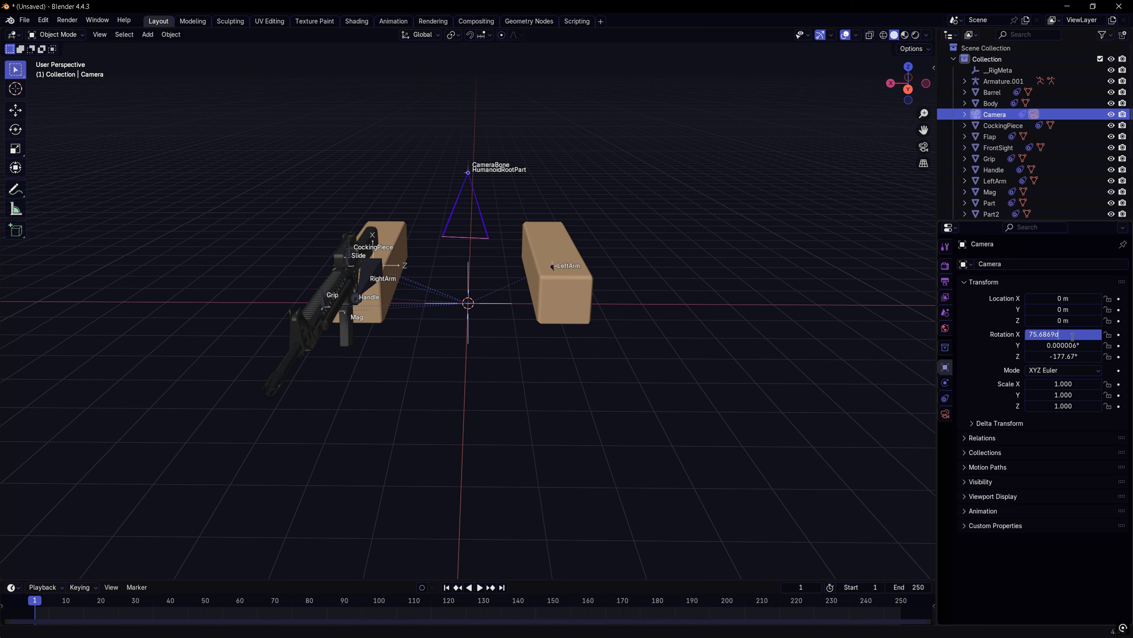
{"action": "key", "text": "Return"}
{"action": "left_click", "coordinate": [1072, 353]}
{"action": "type", "text": "0"}
{"action": "key", "text": "Return"}
{"action": "left_click", "coordinate": [1073, 347]}
{"action": "type", "text": "0"}
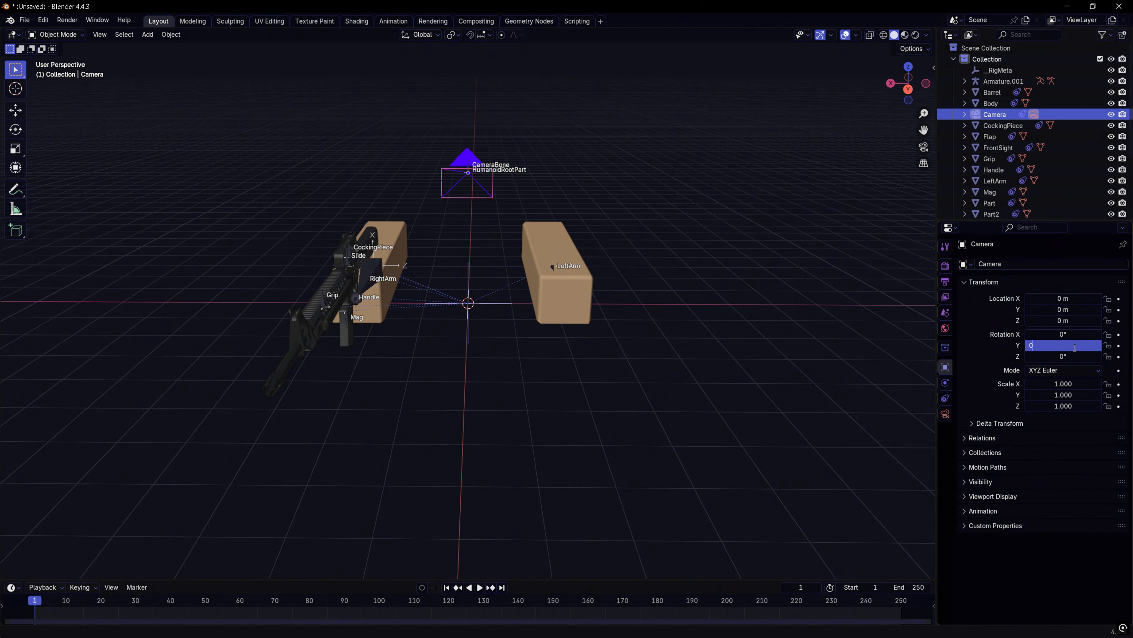
{"action": "key", "text": "Return"}
Step: Check the viewmodel's framing through the new camera and return to the perspective view
{"action": "middle_click_drag", "start_coordinate": [714, 201], "coordinate": [850, 170]}
{"action": "left_click", "coordinate": [921, 146]}
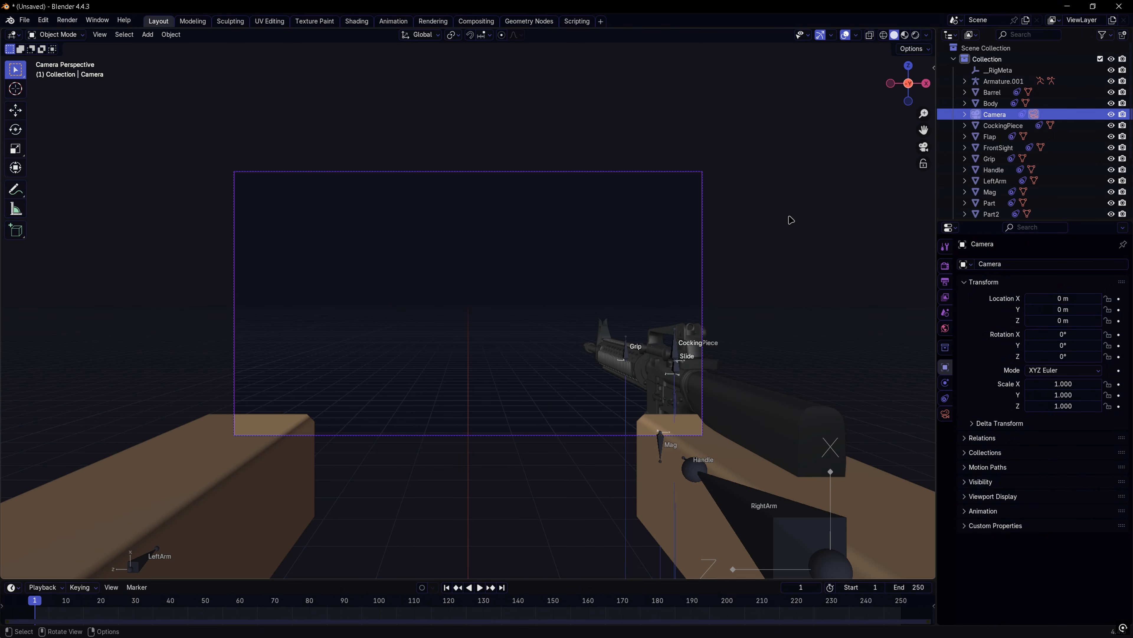
{"action": "left_click", "coordinate": [779, 308]}
{"action": "left_click", "coordinate": [923, 147]}
Step: Select Armature.001 and switch it to Pose Mode
{"action": "middle_click_drag", "start_coordinate": [528, 182], "coordinate": [592, 197]}
{"action": "left_click", "coordinate": [453, 286]}
{"action": "left_click", "coordinate": [56, 34]}
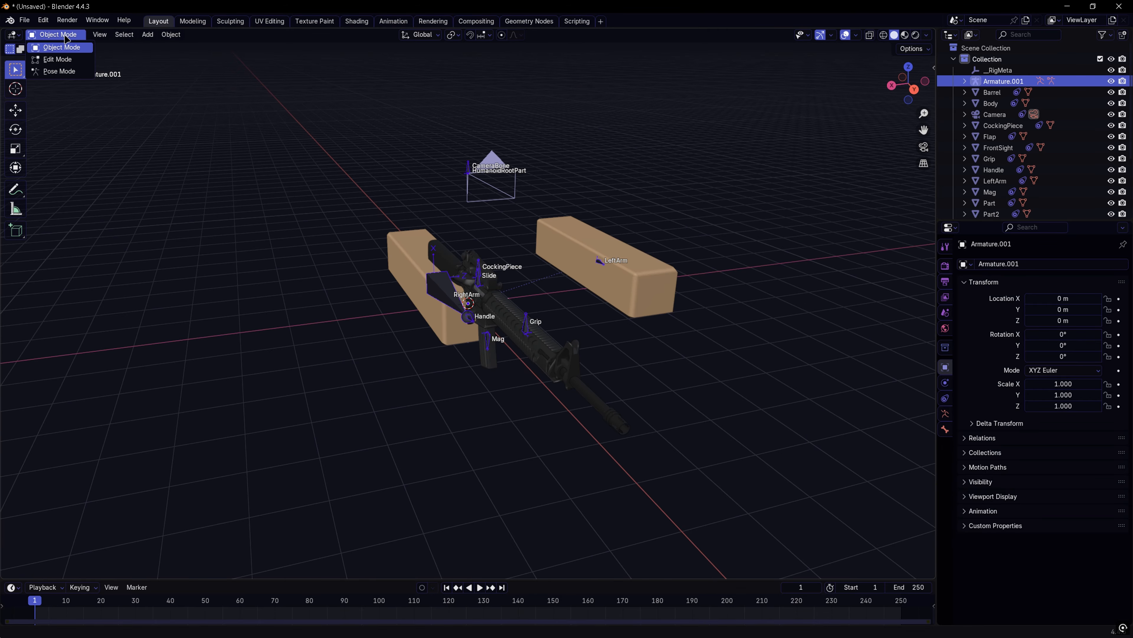
{"action": "left_click", "coordinate": [57, 72]}
Step: Examine the LeftArm, Handle and Mag bones around the rifle, briefly trying a rotation of the Handle bone
{"action": "middle_click_drag", "start_coordinate": [516, 144], "coordinate": [509, 305]}
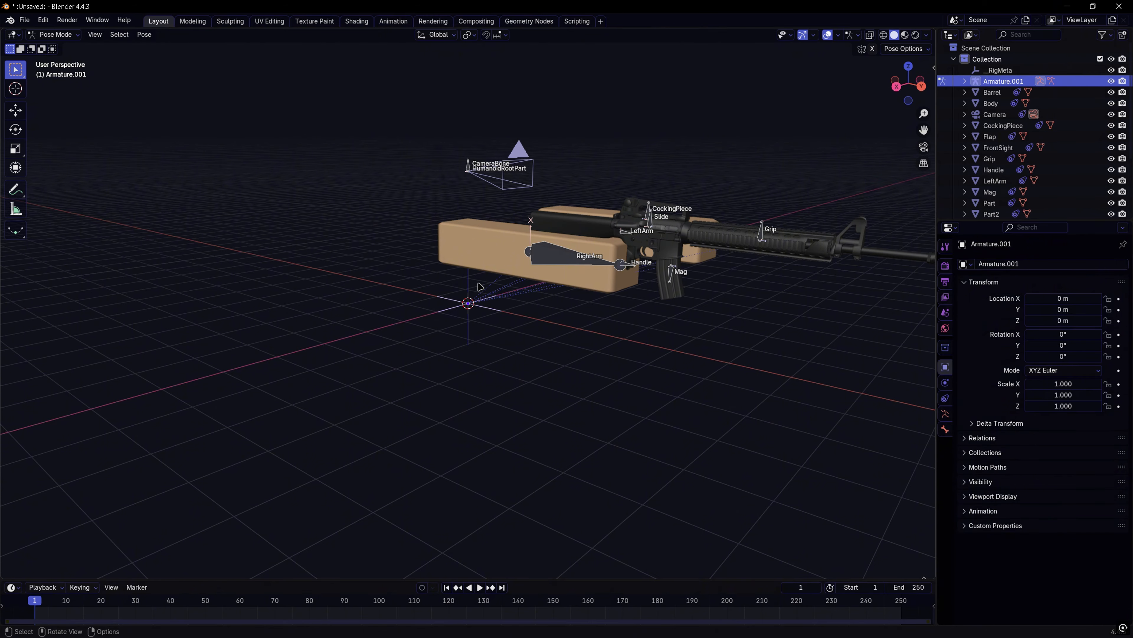
{"action": "middle_click_drag", "start_coordinate": [514, 230], "coordinate": [446, 210]}
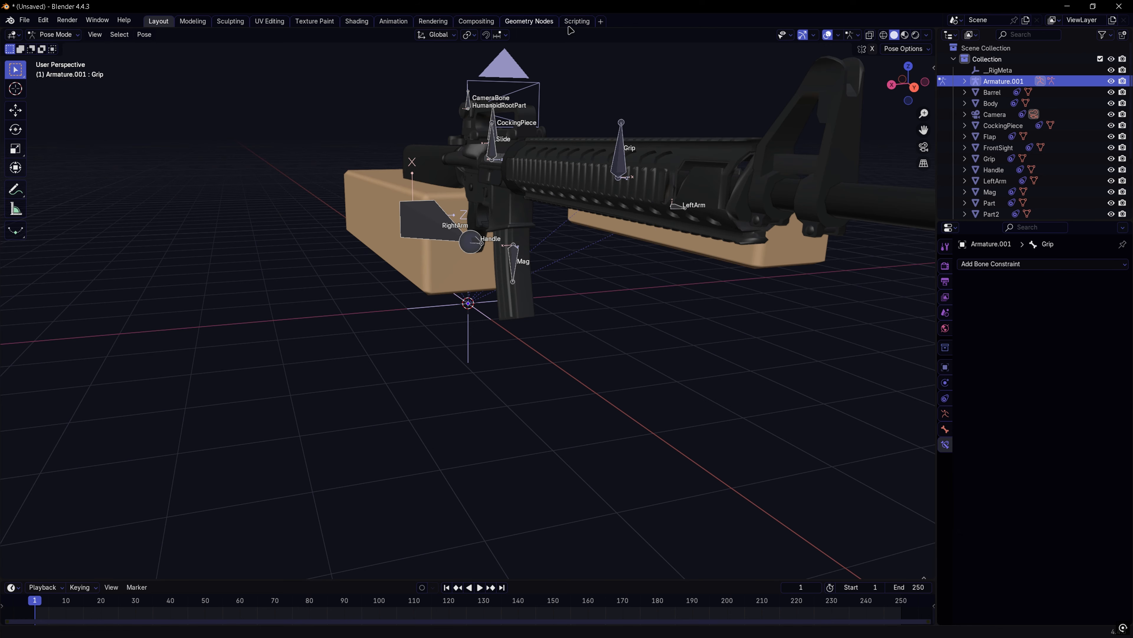
{"action": "middle_click_drag", "start_coordinate": [598, 125], "coordinate": [610, 124]}
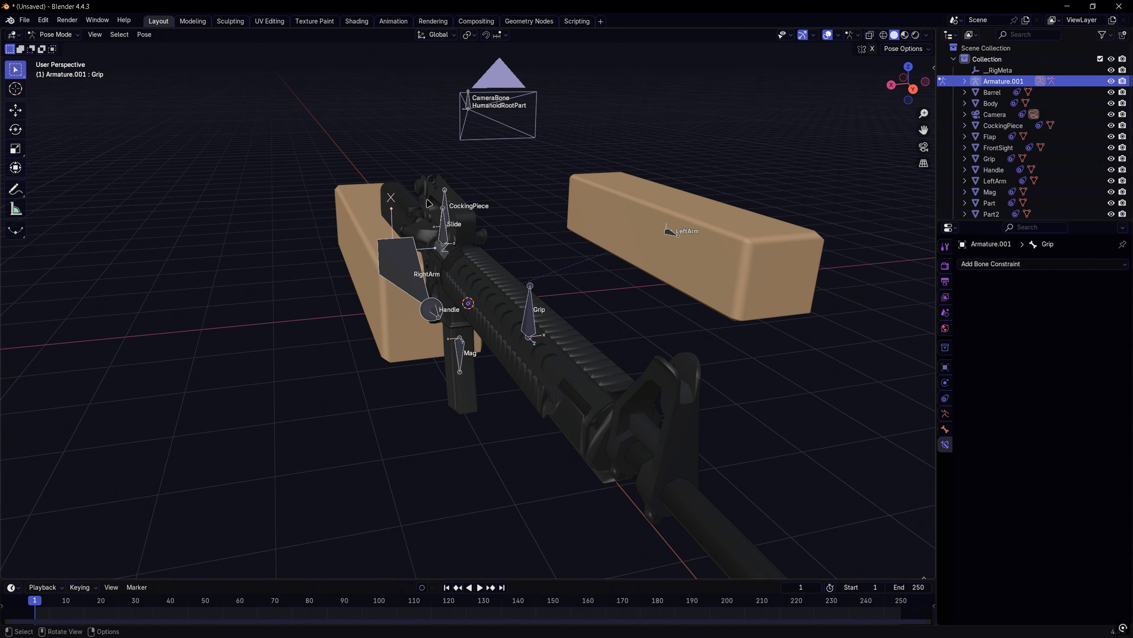
{"action": "left_click", "coordinate": [669, 232]}
{"action": "middle_click_drag", "start_coordinate": [709, 265], "coordinate": [635, 253]}
{"action": "left_click", "coordinate": [634, 251]}
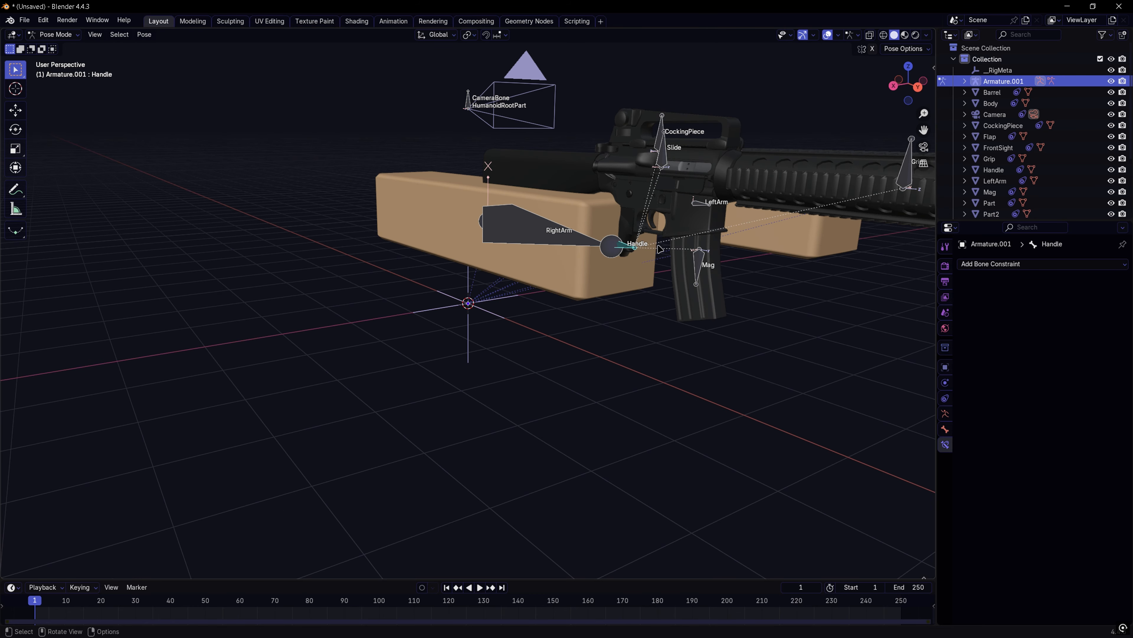
{"action": "key", "text": "r"}
{"action": "right_click", "coordinate": [641, 281]}
{"action": "left_click", "coordinate": [693, 256]}
{"action": "middle_click_drag", "start_coordinate": [692, 256], "coordinate": [539, 181]}
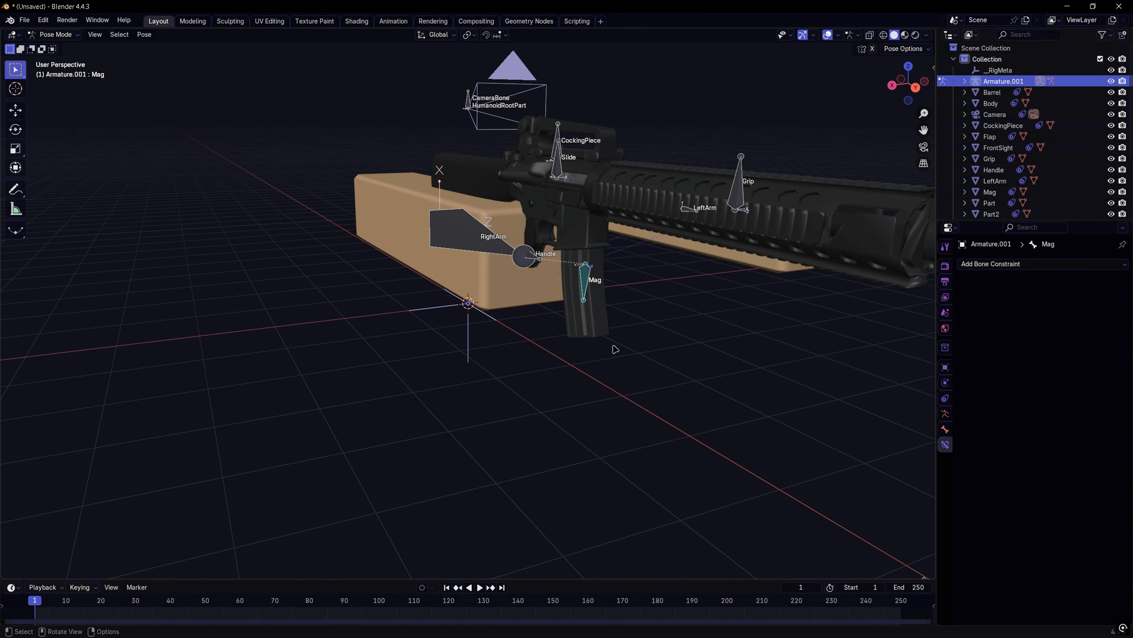
{"action": "left_click", "coordinate": [604, 351]}
{"action": "middle_click_drag", "start_coordinate": [627, 302], "coordinate": [612, 295]}
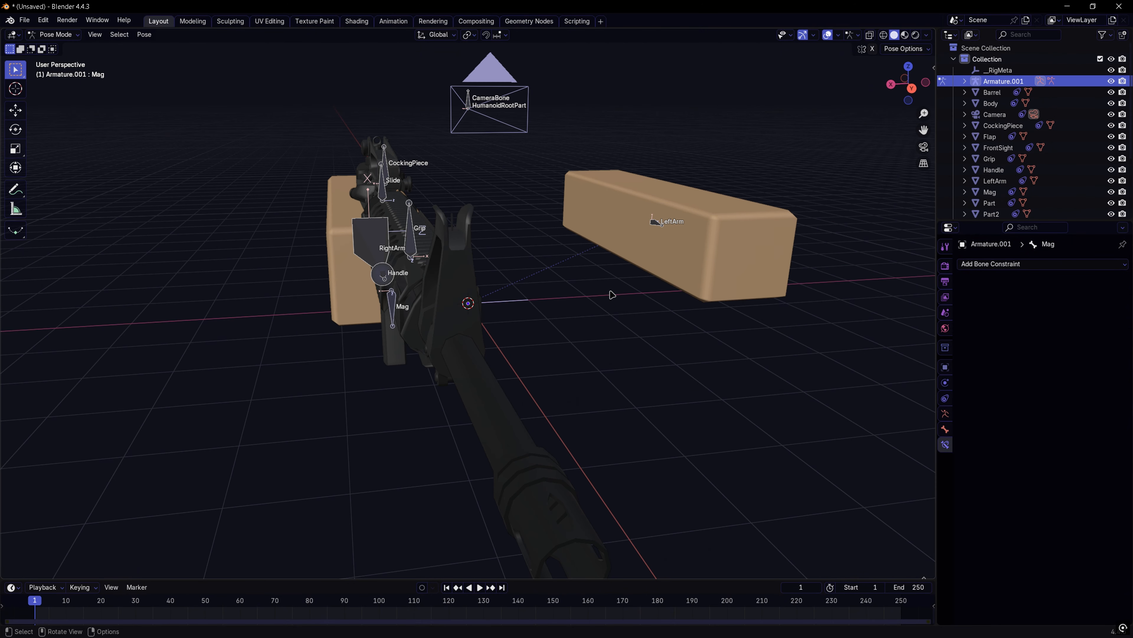
Step: Add a Child Of constraint to the LeftArm bone, targeting the Mag bone of Armature.001
{"action": "left_click", "coordinate": [653, 223]}
{"action": "left_click", "coordinate": [1033, 264]}
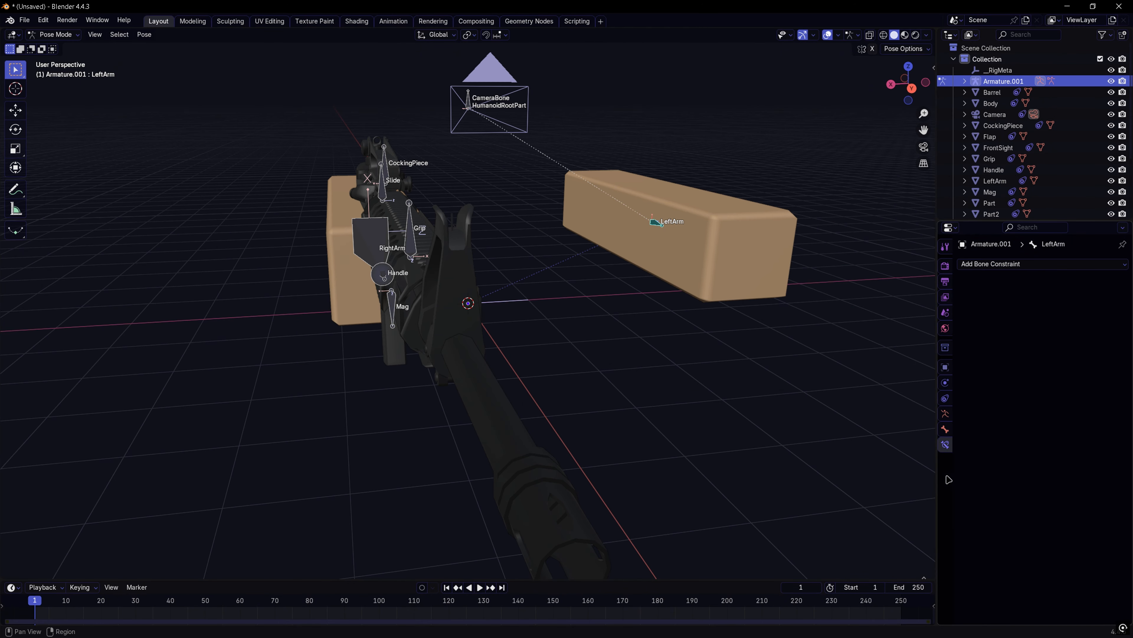
{"action": "left_click", "coordinate": [1000, 265]}
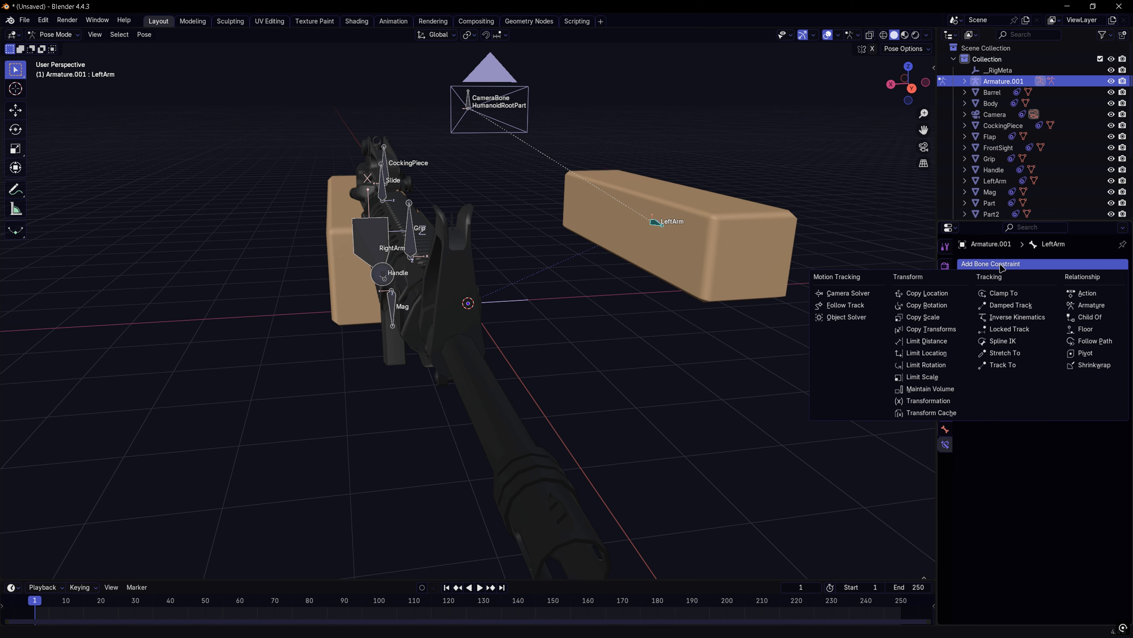
{"action": "left_click", "coordinate": [1093, 318]}
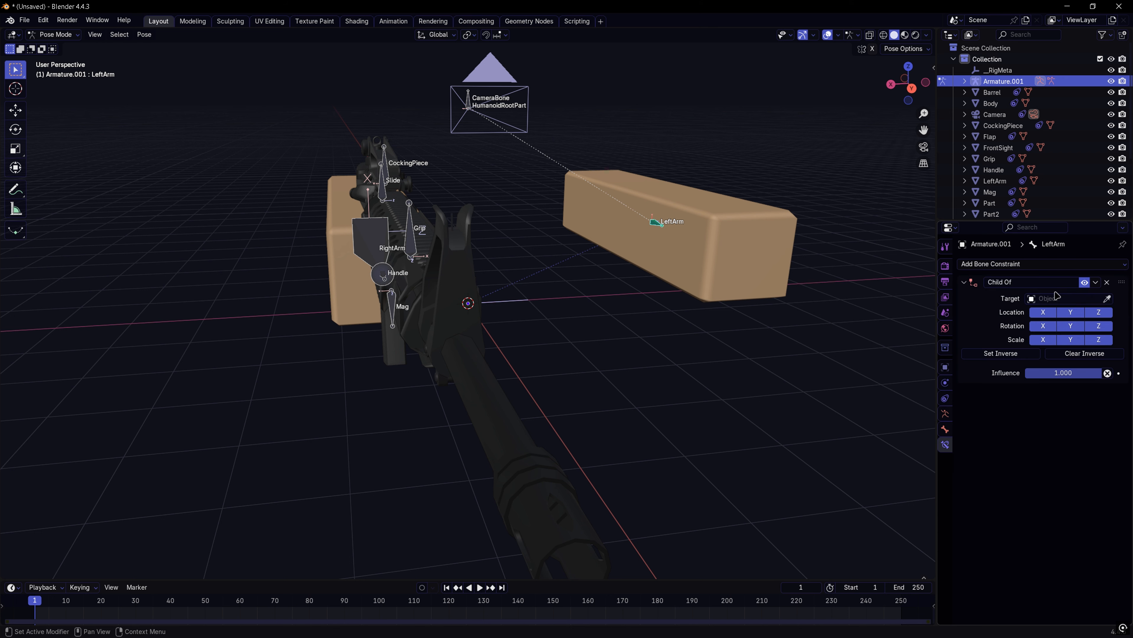
{"action": "left_click", "coordinate": [1038, 299]}
{"action": "left_click", "coordinate": [964, 330]}
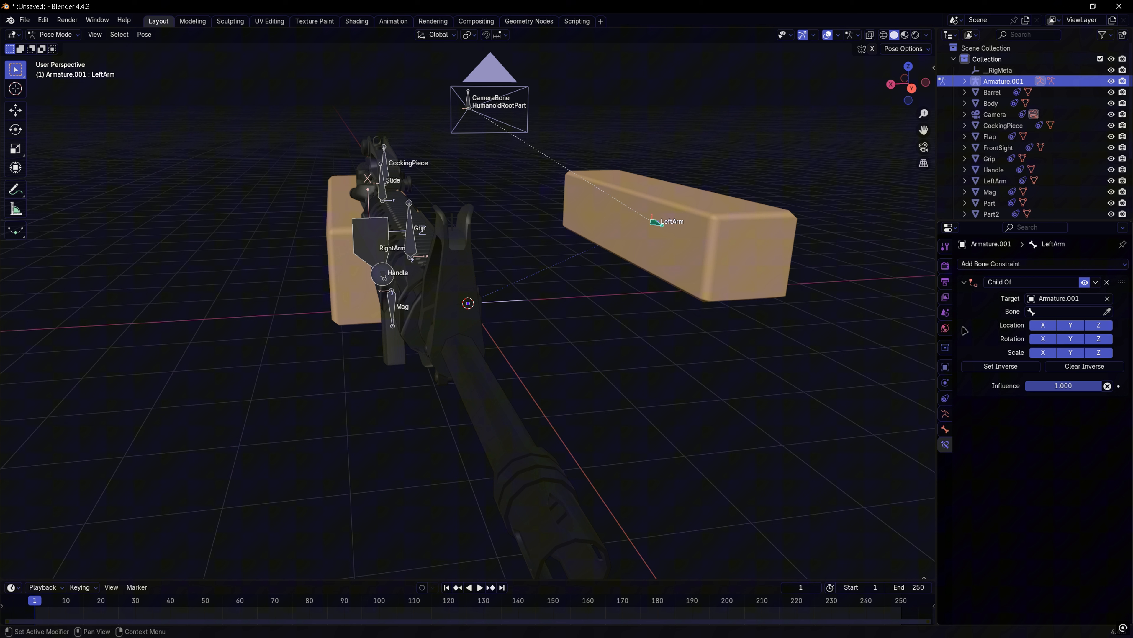
{"action": "left_click", "coordinate": [1045, 313]}
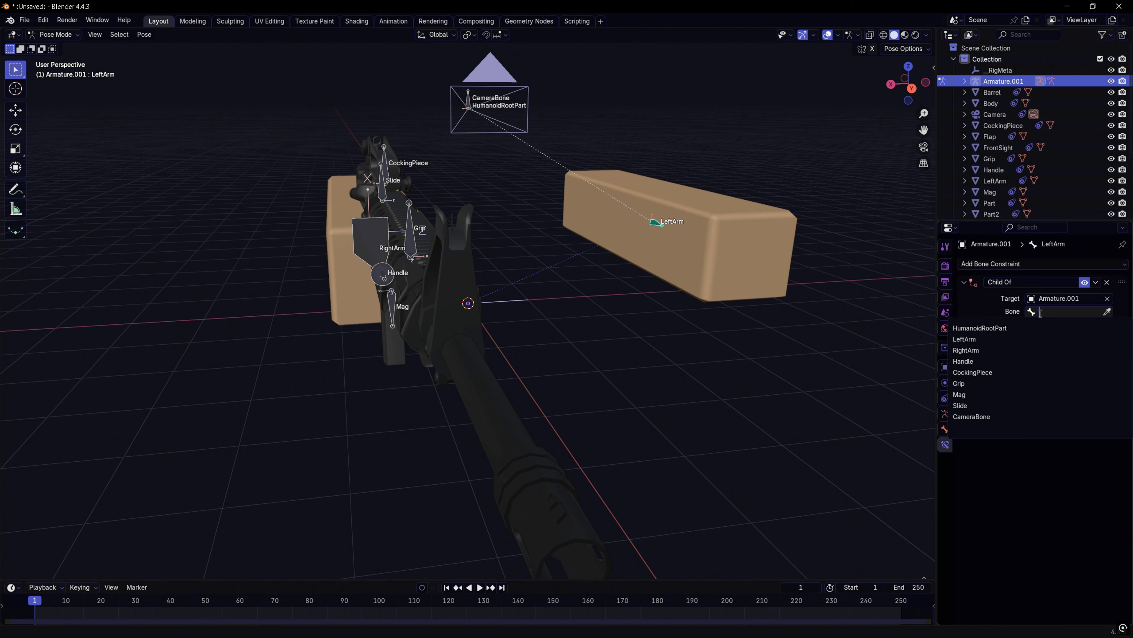
{"action": "left_click", "coordinate": [964, 395]}
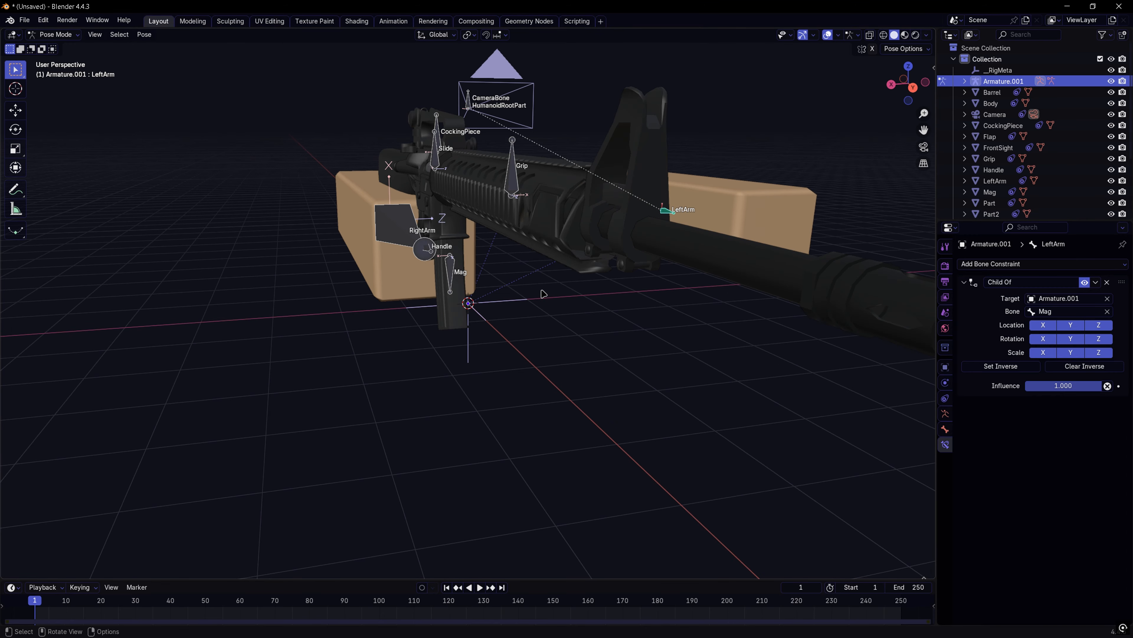
Step: Test the LeftArm constraint by moving the Mag bone, and undo the move
{"action": "middle_click_drag", "start_coordinate": [690, 291], "coordinate": [664, 303]}
{"action": "middle_click_drag", "start_coordinate": [414, 372], "coordinate": [403, 361]}
{"action": "left_click", "coordinate": [559, 295]}
{"action": "middle_click_drag", "start_coordinate": [560, 294], "coordinate": [551, 295]}
{"action": "key", "text": "g"}
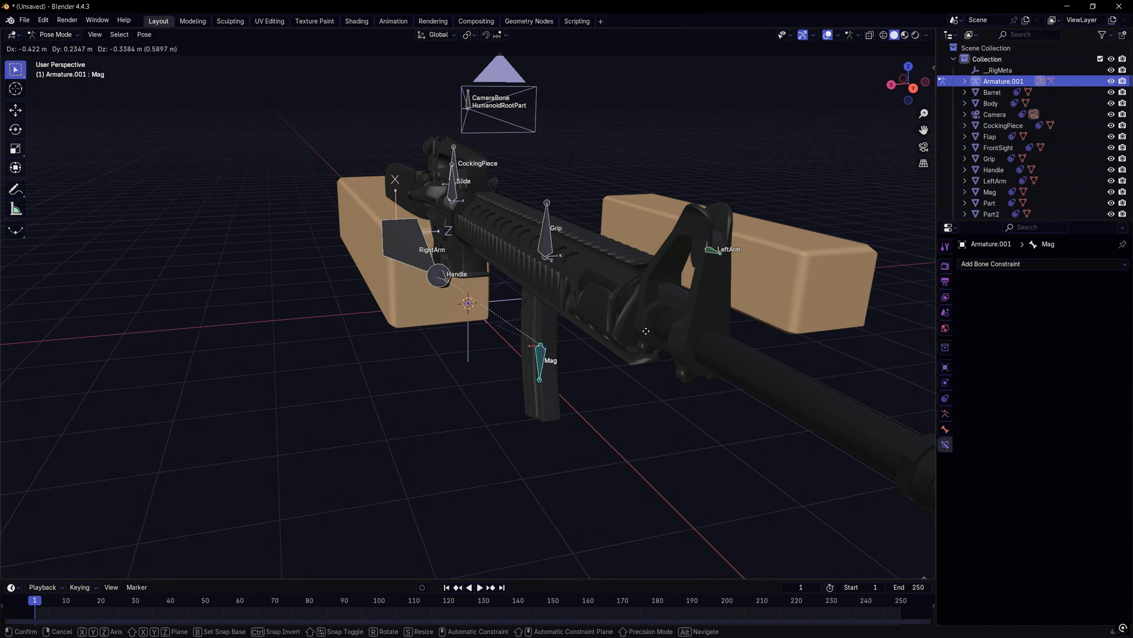
{"action": "left_click", "coordinate": [596, 352]}
{"action": "key", "text": "ctrl+z"}
Step: Rotate and move the LeftArm bone so the left arm block sits beneath the rifle's handguard
{"action": "left_click", "coordinate": [665, 226]}
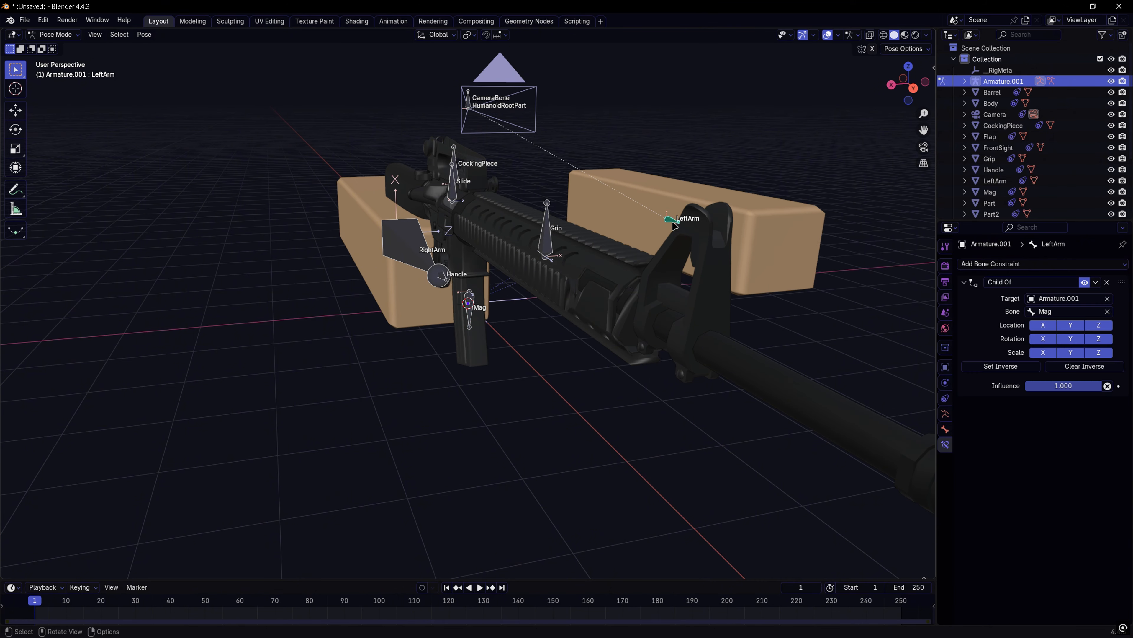
{"action": "middle_click_drag", "start_coordinate": [665, 226], "coordinate": [661, 228]}
{"action": "key", "text": "r"}
{"action": "key", "text": "r"}
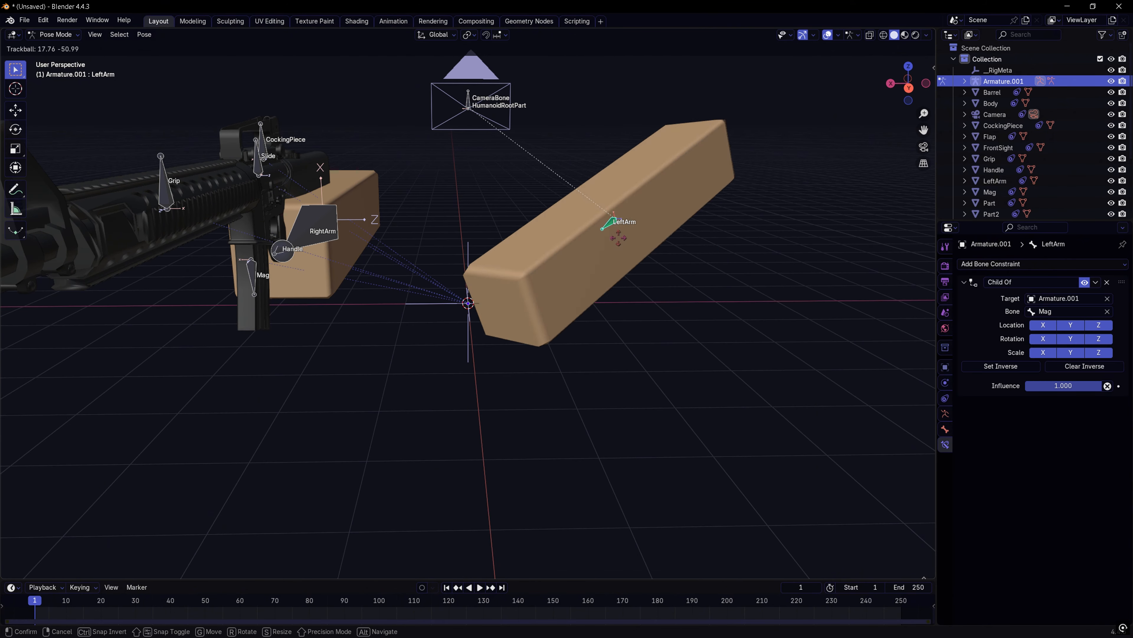
{"action": "left_click", "coordinate": [747, 240]}
{"action": "middle_click_drag", "start_coordinate": [747, 241], "coordinate": [671, 235]}
{"action": "key", "text": "g"}
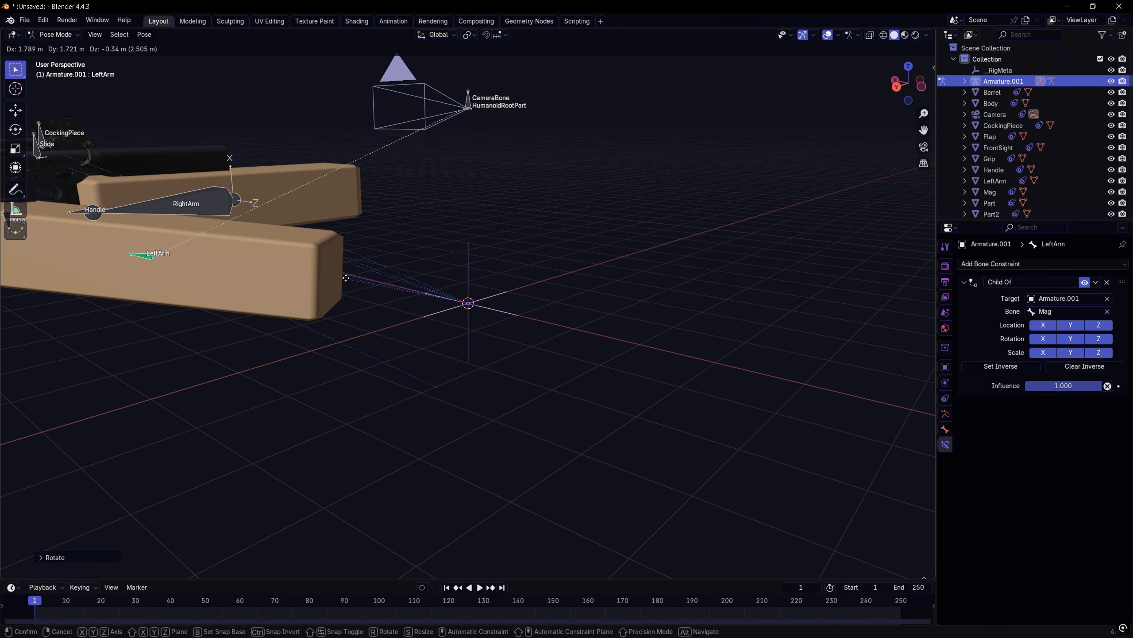
{"action": "left_click", "coordinate": [375, 271]}
{"action": "middle_click_drag", "start_coordinate": [374, 271], "coordinate": [432, 271]}
{"action": "key", "text": "g"}
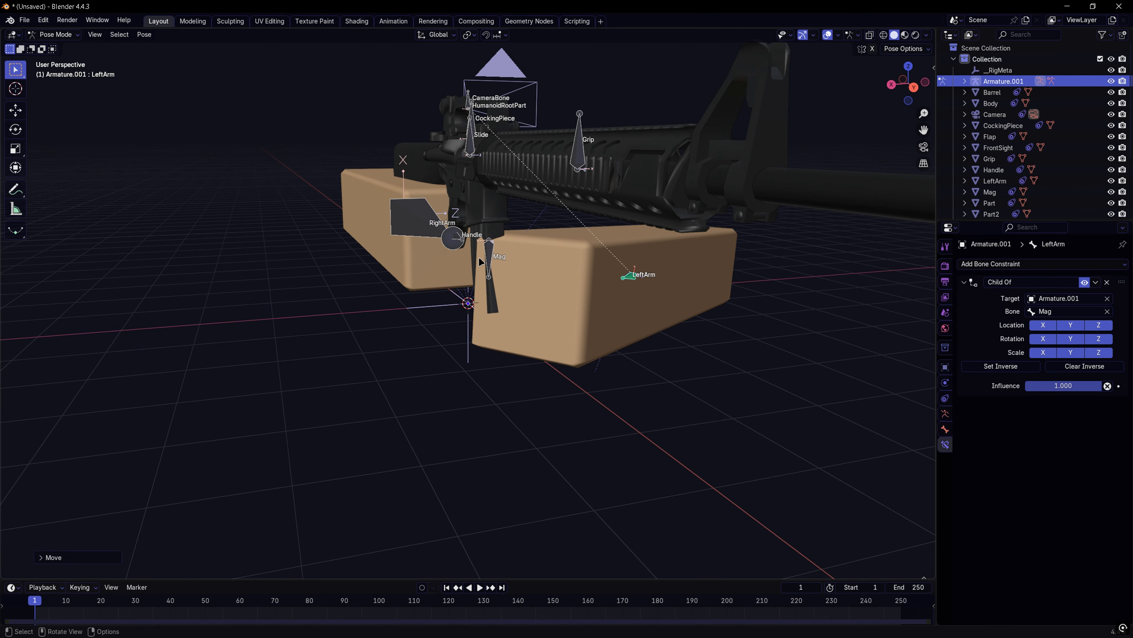
{"action": "left_click", "coordinate": [662, 289]}
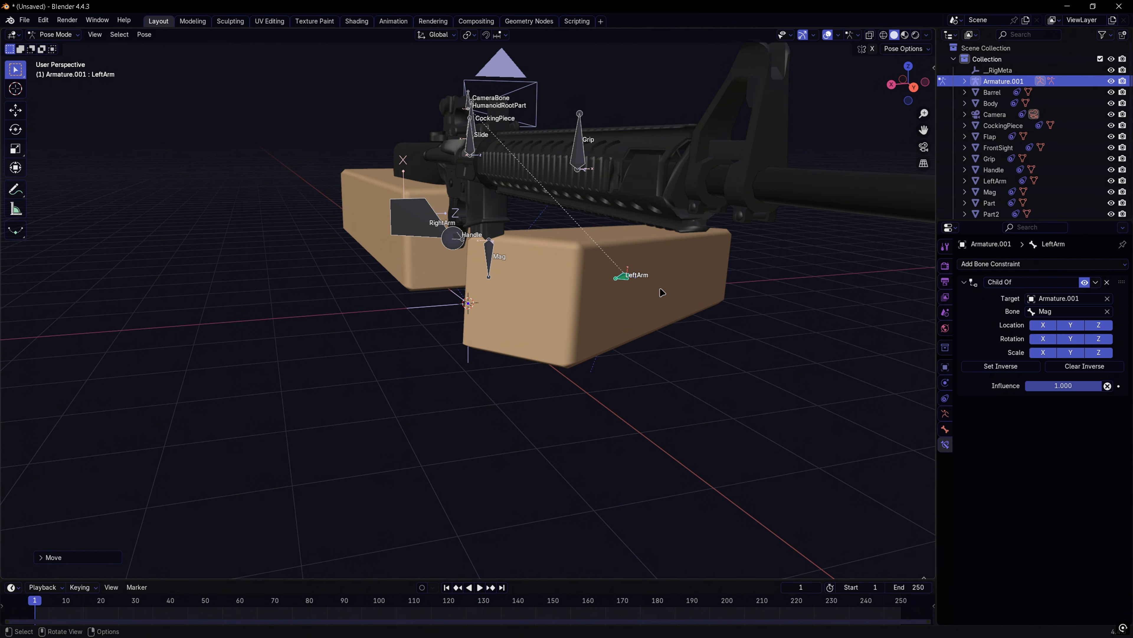
Step: Try moving the Mag bone with the constrained left arm, and undo the Mag and LeftArm changes
{"action": "middle_click_drag", "start_coordinate": [663, 289], "coordinate": [672, 285]}
{"action": "left_click", "coordinate": [665, 228]}
{"action": "key", "text": "r"}
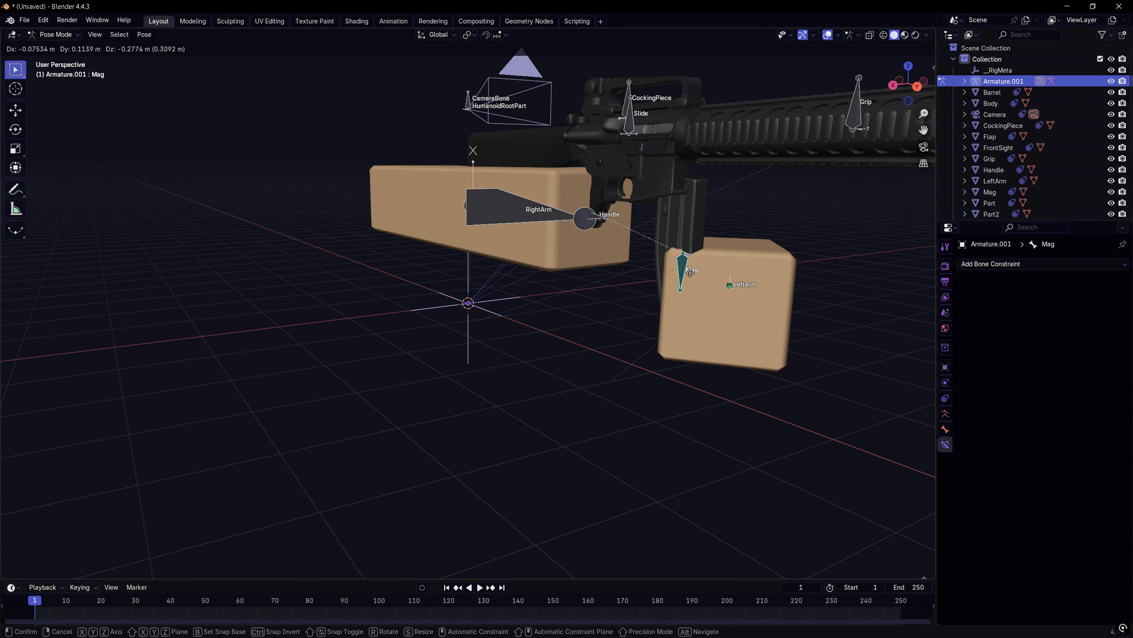
{"action": "left_click", "coordinate": [812, 259]}
{"action": "key", "text": "ctrl+z"}
{"action": "key", "text": "ctrl+z"}
{"action": "key", "text": "ctrl+z"}
{"action": "key", "text": "ctrl+z"}
{"action": "key", "text": "ctrl+z"}
{"action": "key", "text": "ctrl+z"}
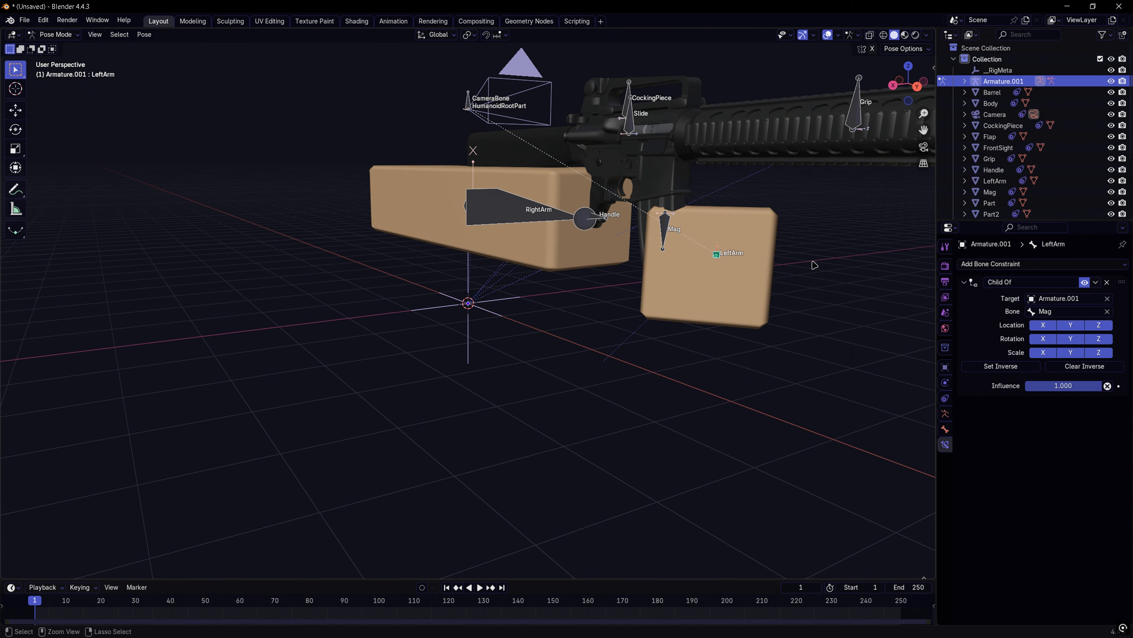
{"action": "key", "text": "ctrl+z"}
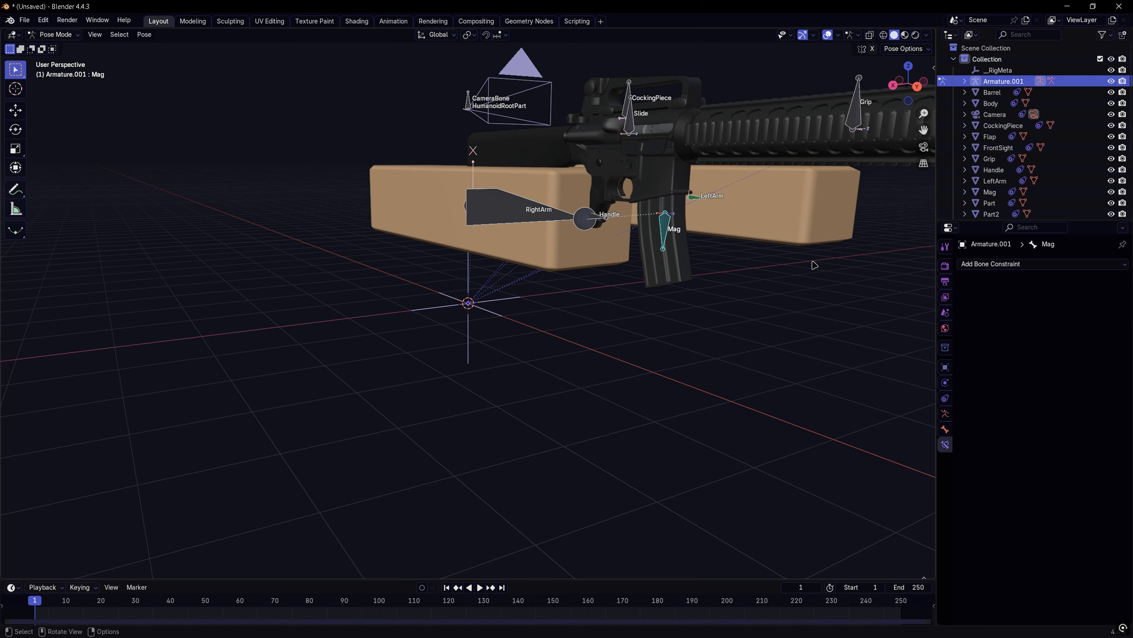
Step: Try free rotations of the LeftArm bone and of the RightArm bone
{"action": "middle_click_drag", "start_coordinate": [814, 265], "coordinate": [786, 271]}
{"action": "left_click", "coordinate": [666, 223]}
{"action": "key", "text": "r"}
{"action": "key", "text": "r"}
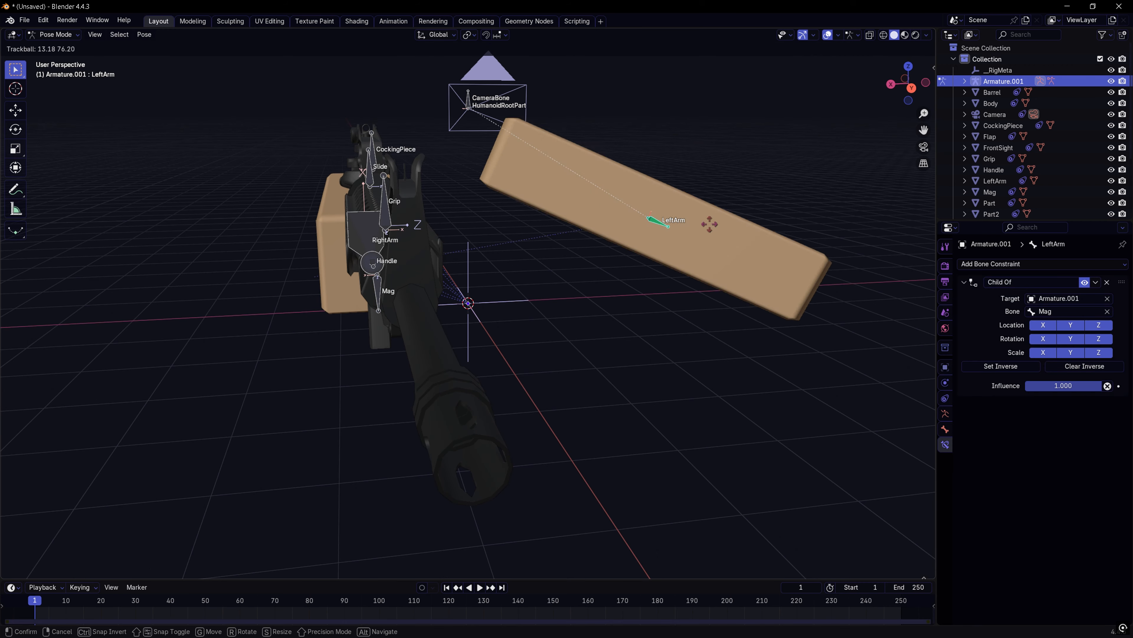
{"action": "left_click", "coordinate": [595, 229]}
{"action": "left_click", "coordinate": [366, 250]}
{"action": "key", "text": "r"}
{"action": "key", "text": "r"}
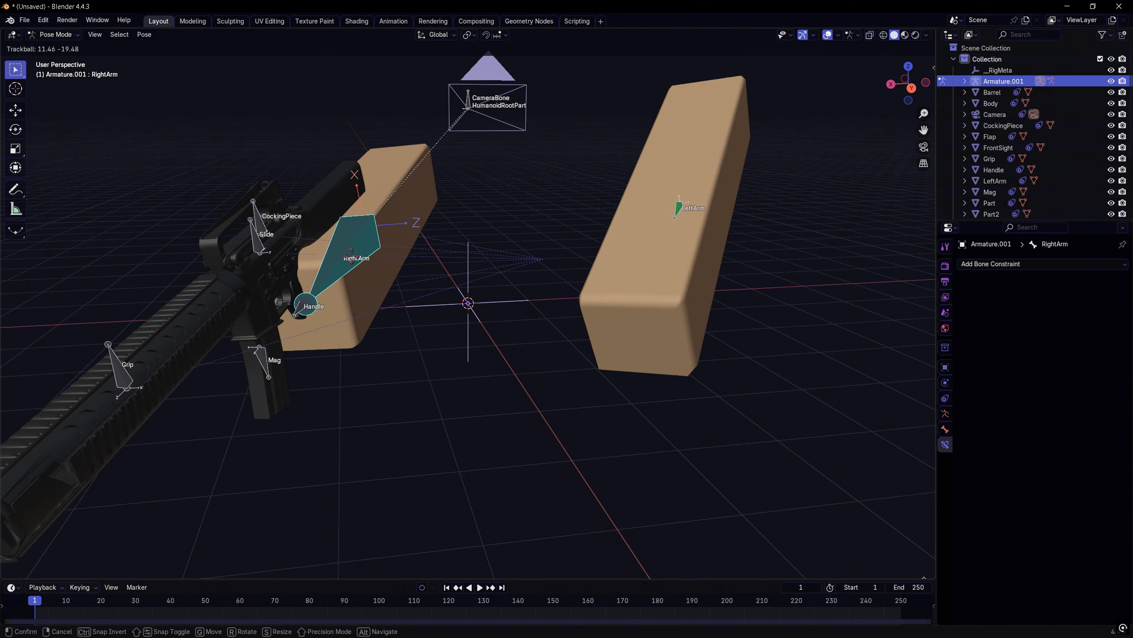
{"action": "right_click", "coordinate": [371, 254]}
Step: Try rotating the Handle bone with the attached rifle, and undo the trial rotations
{"action": "left_click", "coordinate": [371, 253]}
{"action": "key", "text": "r"}
{"action": "key", "text": "r"}
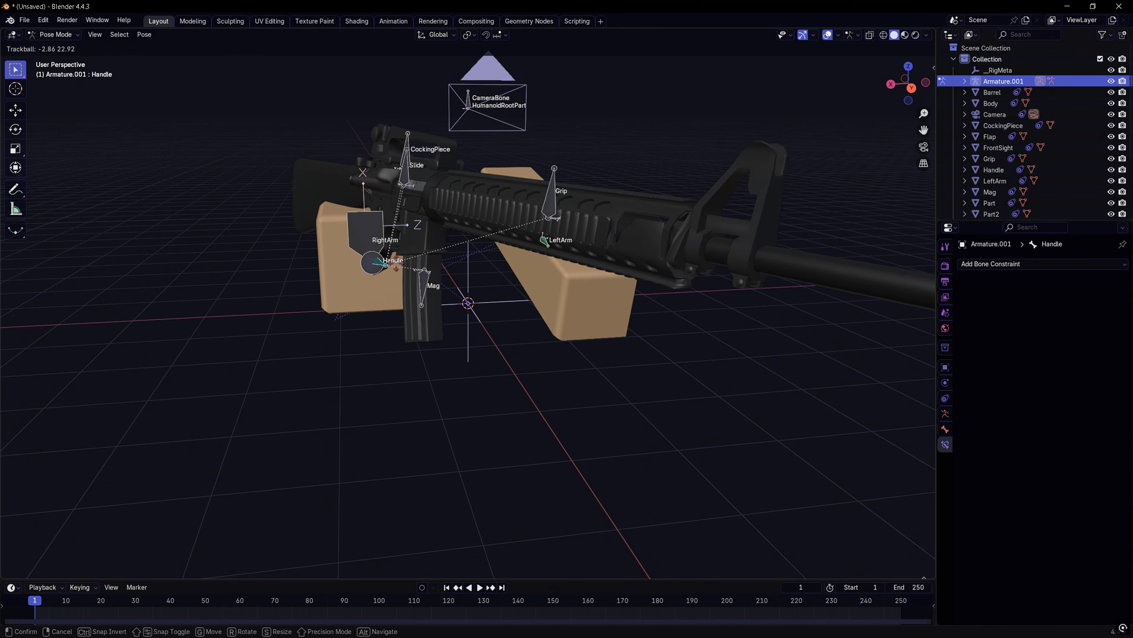
{"action": "left_click", "coordinate": [479, 279]}
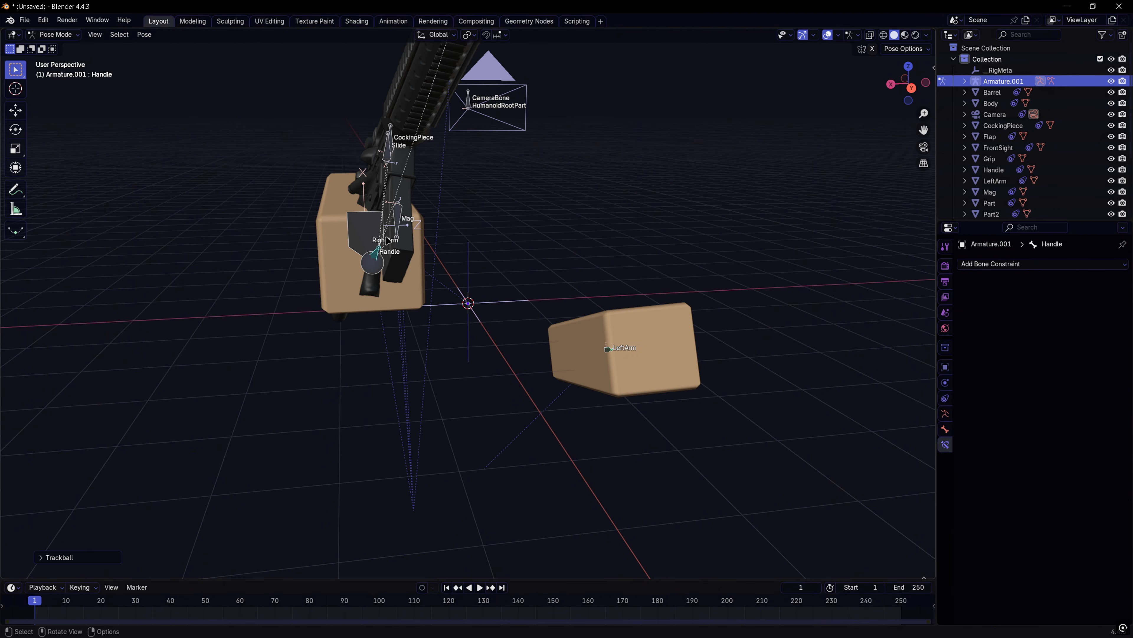
{"action": "key", "text": "ctrl+z"}
{"action": "key", "text": "ctrl+z"}
{"action": "key", "text": "ctrl+z"}
{"action": "key", "text": "ctrl+z"}
{"action": "mouse_move", "coordinate": [628, 336]}
{"action": "middle_mouse_down"}
{"action": "mouse_move", "coordinate": [661, 347]}
{"action": "mouse_move", "coordinate": [645, 341]}
{"action": "middle_mouse_up"}
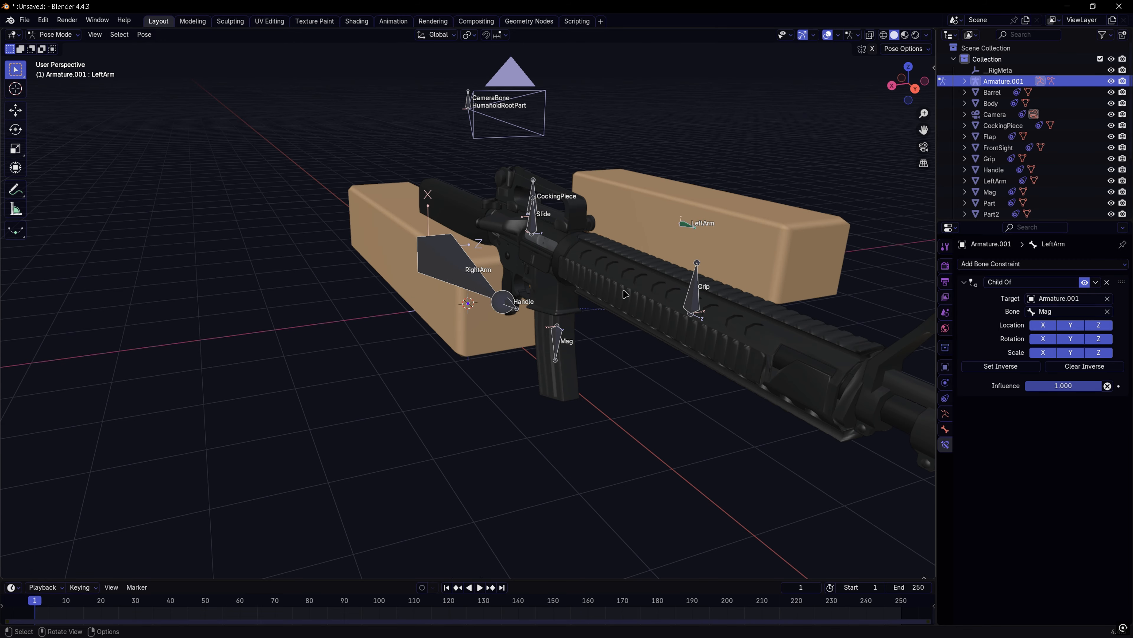
Step: Rotate the LeftArm bone to turn the left arm block across the rifle's direction
{"action": "left_click", "coordinate": [688, 224]}
{"action": "key", "text": "r"}
{"action": "key", "text": "r"}
{"action": "left_click", "coordinate": [731, 201]}
{"action": "key", "text": "r"}
{"action": "left_click", "coordinate": [797, 267]}
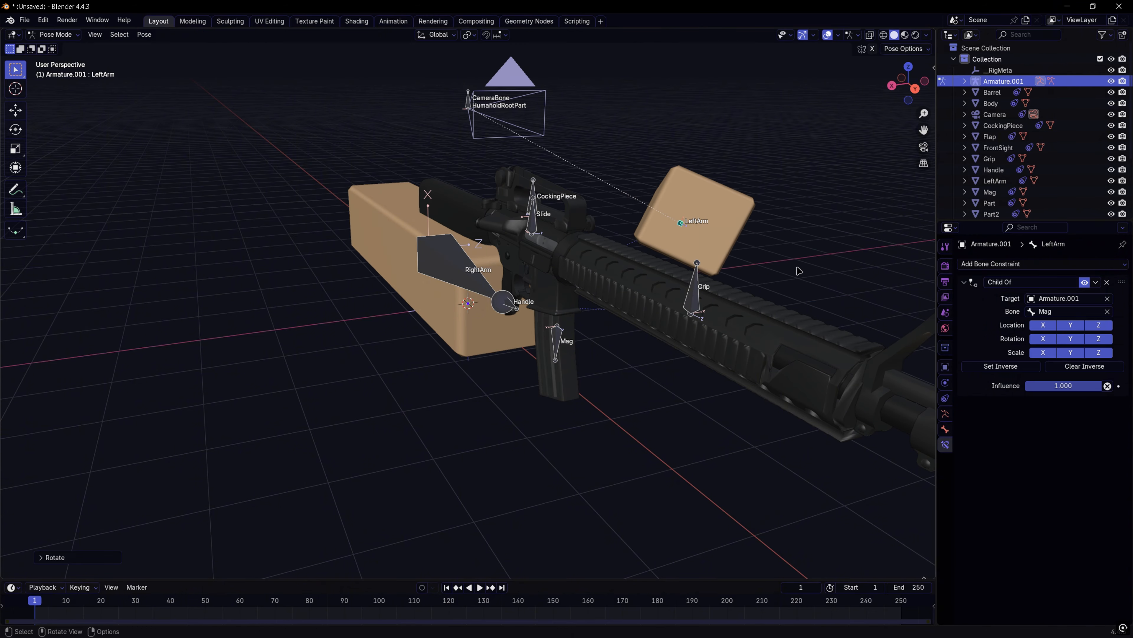
Step: Move the LeftArm bone to bring the left arm block beside and below the rifle's handguard
{"action": "middle_click_drag", "start_coordinate": [799, 271], "coordinate": [647, 276]}
{"action": "key", "text": "g"}
{"action": "left_click", "coordinate": [516, 308]}
{"action": "scroll", "coordinate": [516, 309], "scroll_direction": "down", "scroll_amount": 1}
{"action": "middle_click_drag", "start_coordinate": [517, 309], "coordinate": [580, 291]}
{"action": "key", "text": "g"}
{"action": "left_click", "coordinate": [496, 298]}
{"action": "key", "text": "g"}
{"action": "left_click", "coordinate": [660, 280]}
Step: Freely rotate the LeftArm bone so the left arm reaches diagonally toward the handguard
{"action": "middle_click_drag", "start_coordinate": [660, 280], "coordinate": [566, 311]}
{"action": "key", "text": "r"}
{"action": "key", "text": "r"}
{"action": "left_click", "coordinate": [522, 312]}
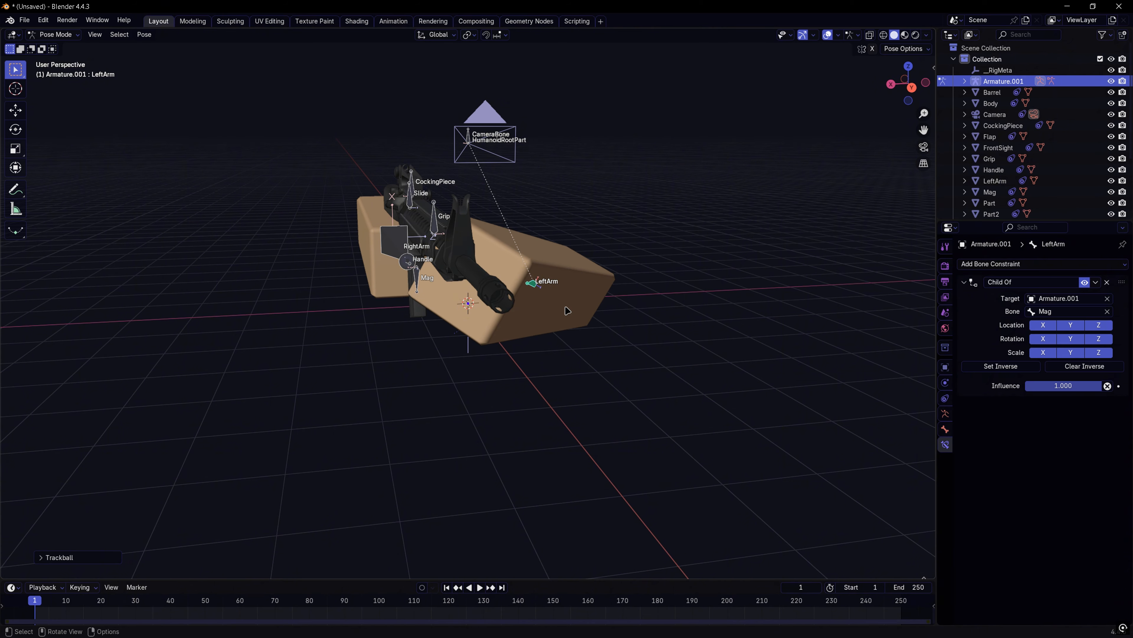
{"action": "middle_click_drag", "start_coordinate": [358, 451], "coordinate": [495, 325]}
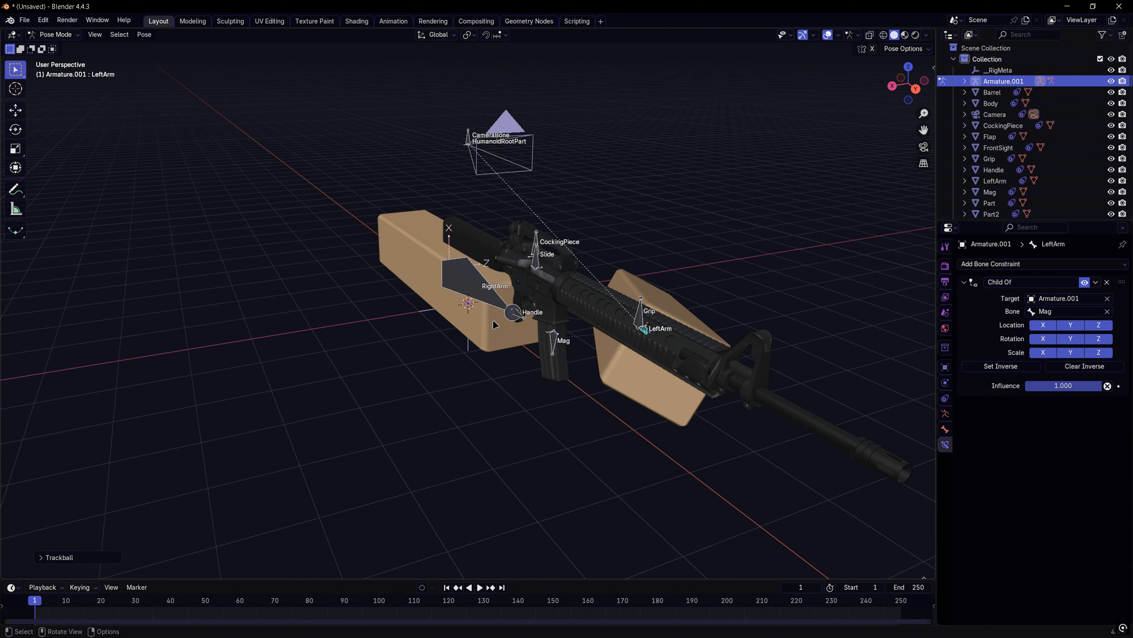
Step: Test rotating the Handle bone and the RightArm bone to compare how the rifle follows, cancelling both rotations
{"action": "left_click", "coordinate": [515, 313]}
{"action": "key", "text": "r"}
{"action": "key", "text": "r"}
{"action": "right_click", "coordinate": [483, 295]}
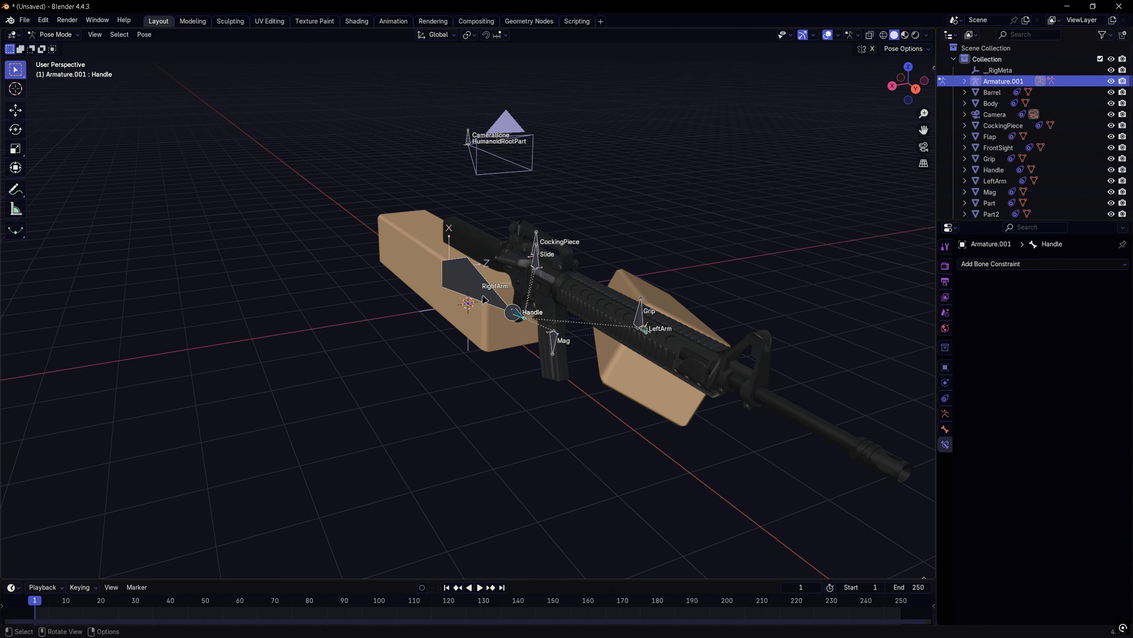
{"action": "left_click", "coordinate": [484, 299]}
{"action": "left_click", "coordinate": [516, 316]}
{"action": "left_click", "coordinate": [490, 297]}
{"action": "key", "text": "r"}
{"action": "key", "text": "r"}
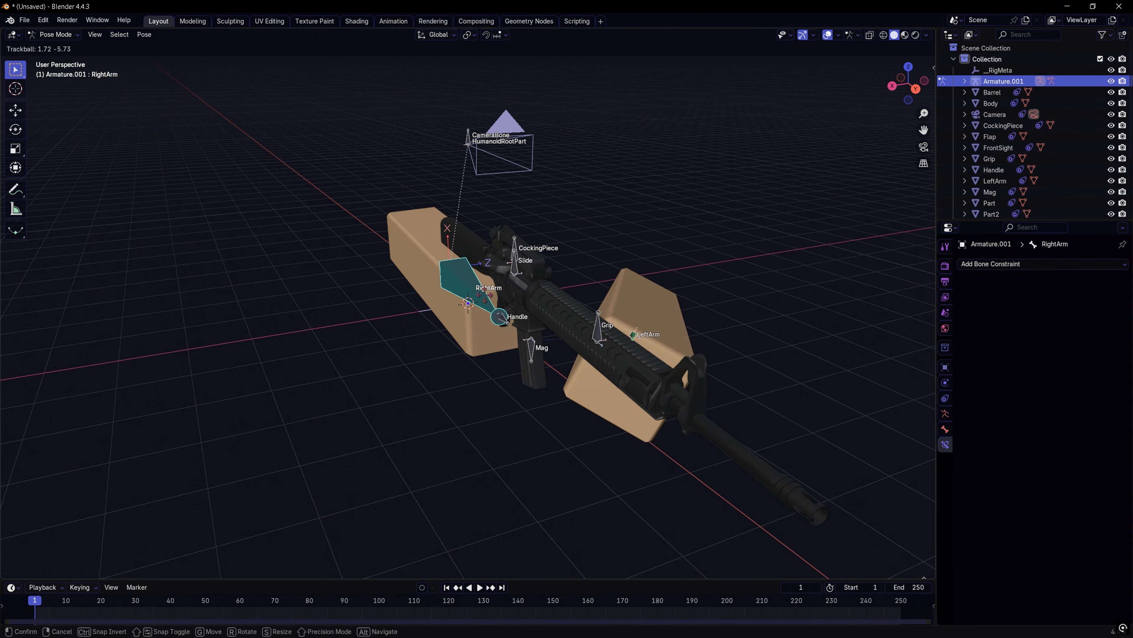
{"action": "left_click", "coordinate": [497, 297]}
{"action": "left_click", "coordinate": [505, 372]}
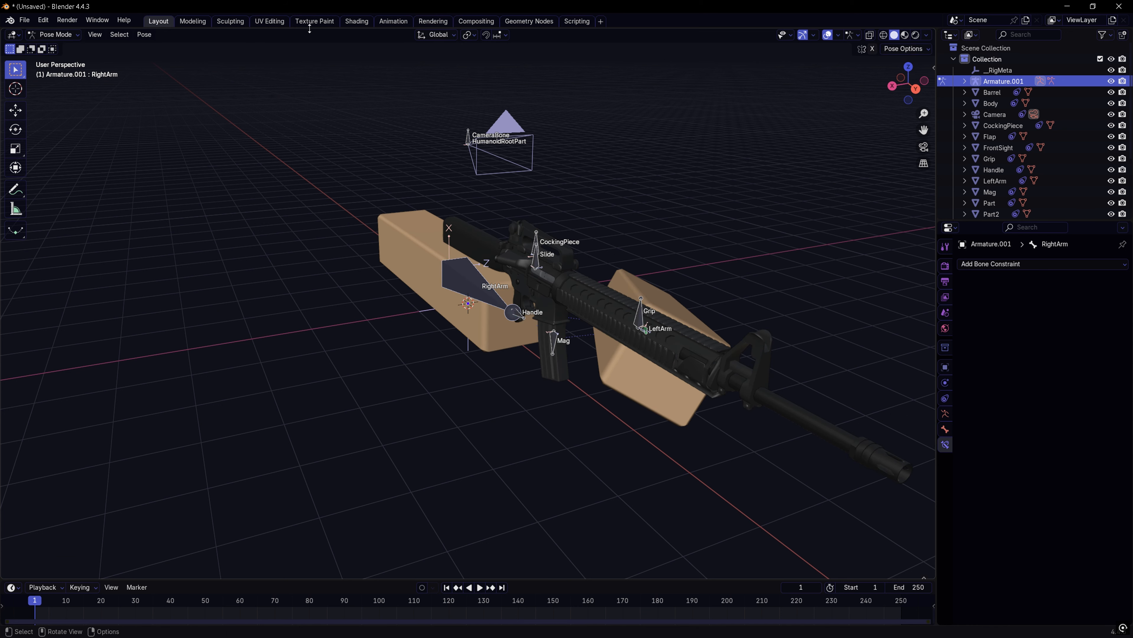
Step: Switch to the Animation workspace and enable Auto Keying with the timeline at frame 0
{"action": "left_click", "coordinate": [392, 21]}
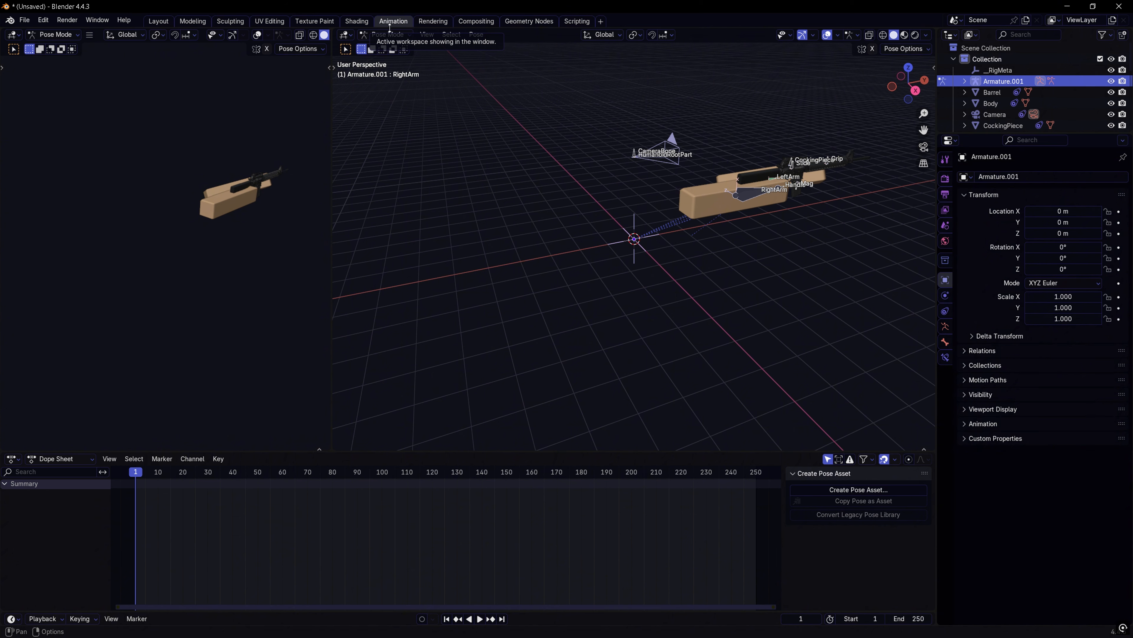
{"action": "middle_click_drag", "start_coordinate": [273, 211], "coordinate": [143, 221]}
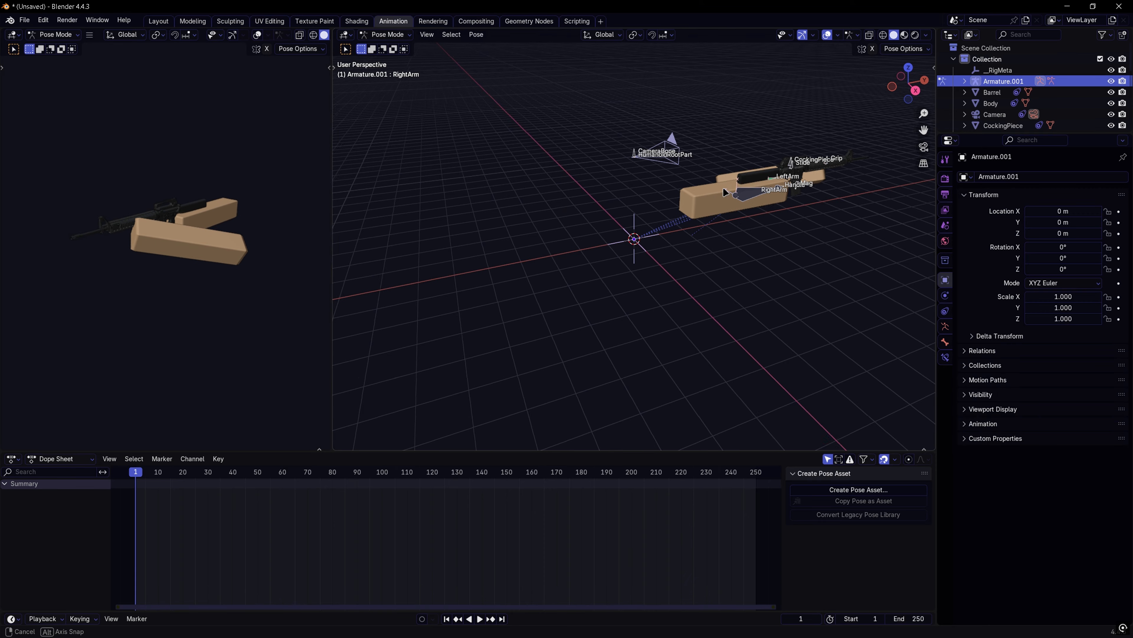
{"action": "middle_click_drag", "start_coordinate": [723, 186], "coordinate": [574, 188]}
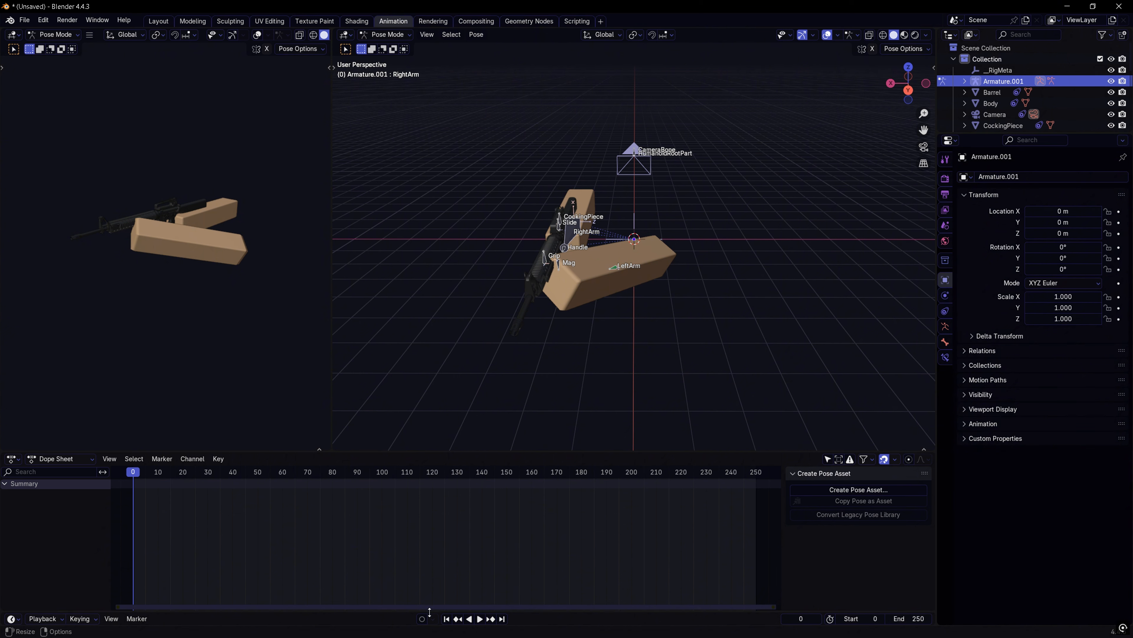
{"action": "left_click", "coordinate": [421, 618]}
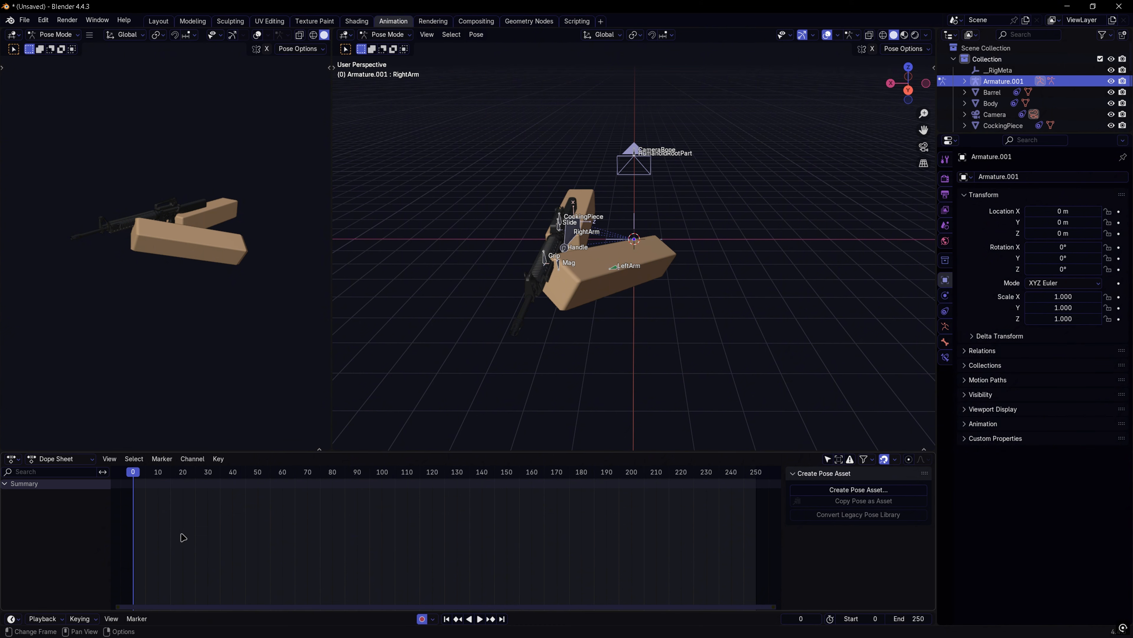
Step: Keyframe all bones of Armature.001 at frame 0 and expand the action to list its bone channels
{"action": "left_click_drag", "start_coordinate": [763, 96], "coordinate": [472, 396]}
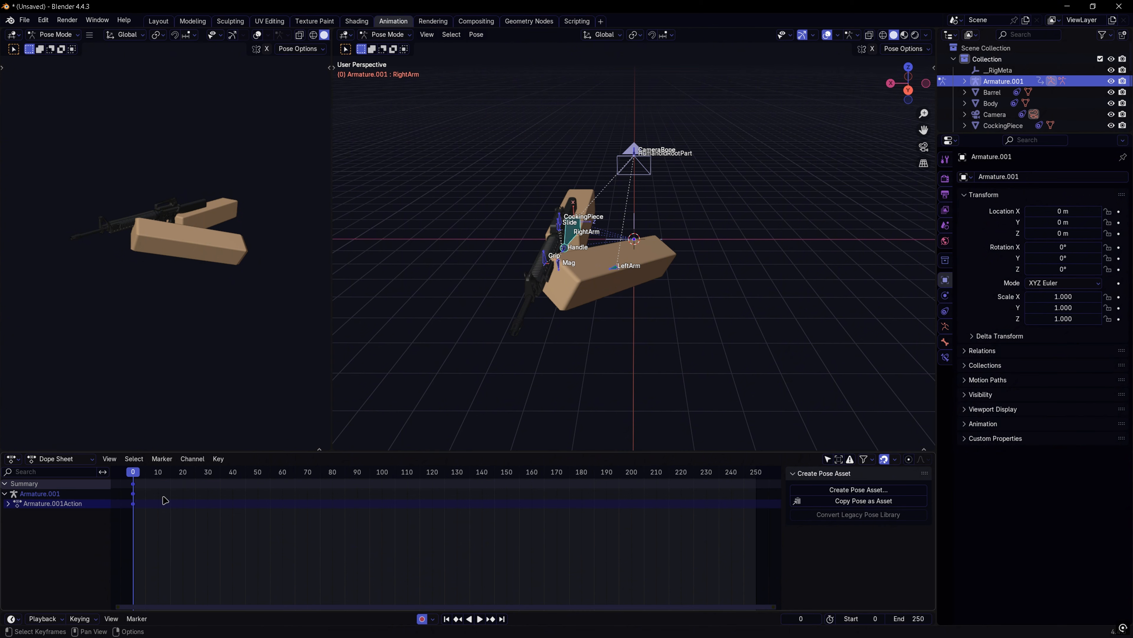
{"action": "left_click", "coordinate": [164, 497]}
{"action": "left_click", "coordinate": [9, 504]}
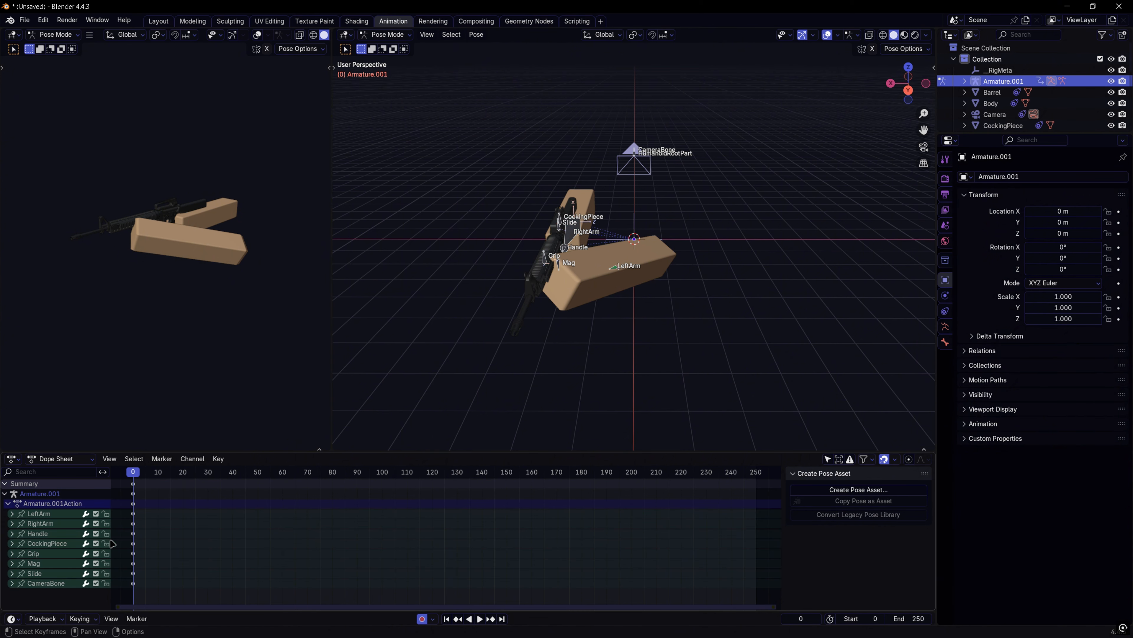
{"action": "middle_click_drag", "start_coordinate": [600, 239], "coordinate": [630, 250]}
{"action": "scroll", "coordinate": [605, 233], "scroll_direction": "up", "scroll_amount": 4}
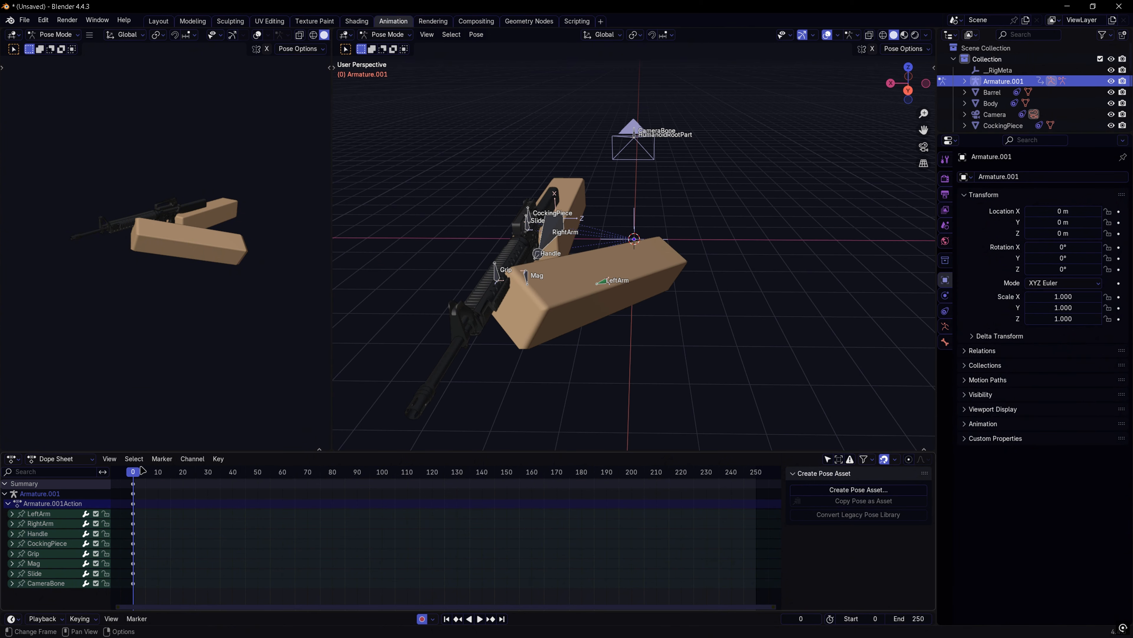
Step: Switch to Roblox Studio, close the Blender Animations plugin window, and return to Blender
{"action": "key", "text": "alt+Tab"}
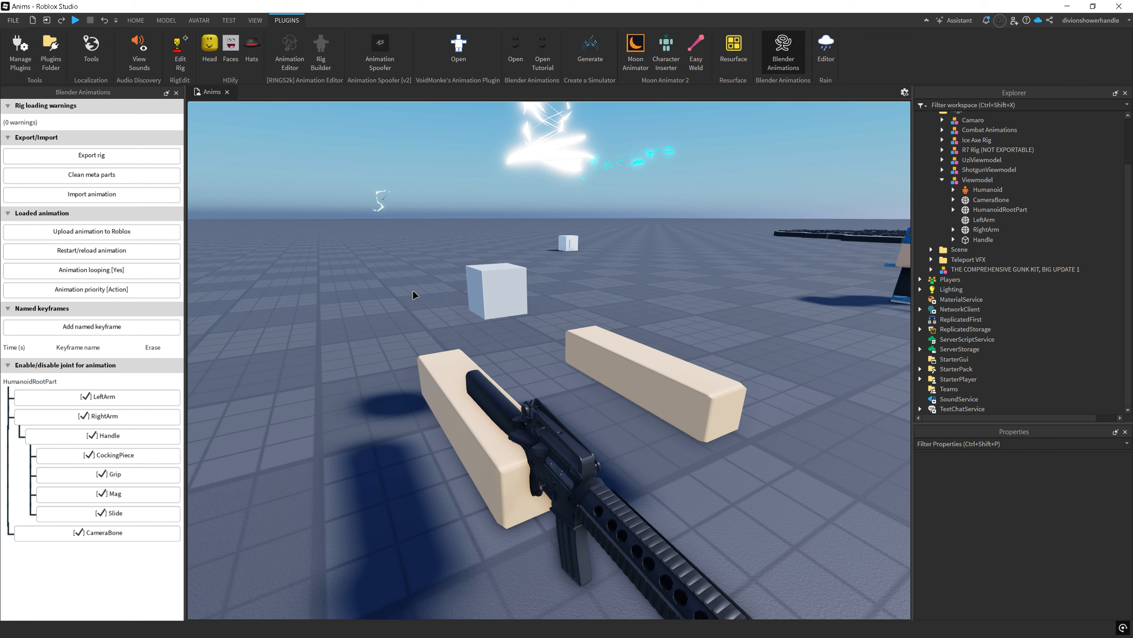
{"action": "left_click", "coordinate": [176, 92]}
{"action": "key", "text": "alt+Tab"}
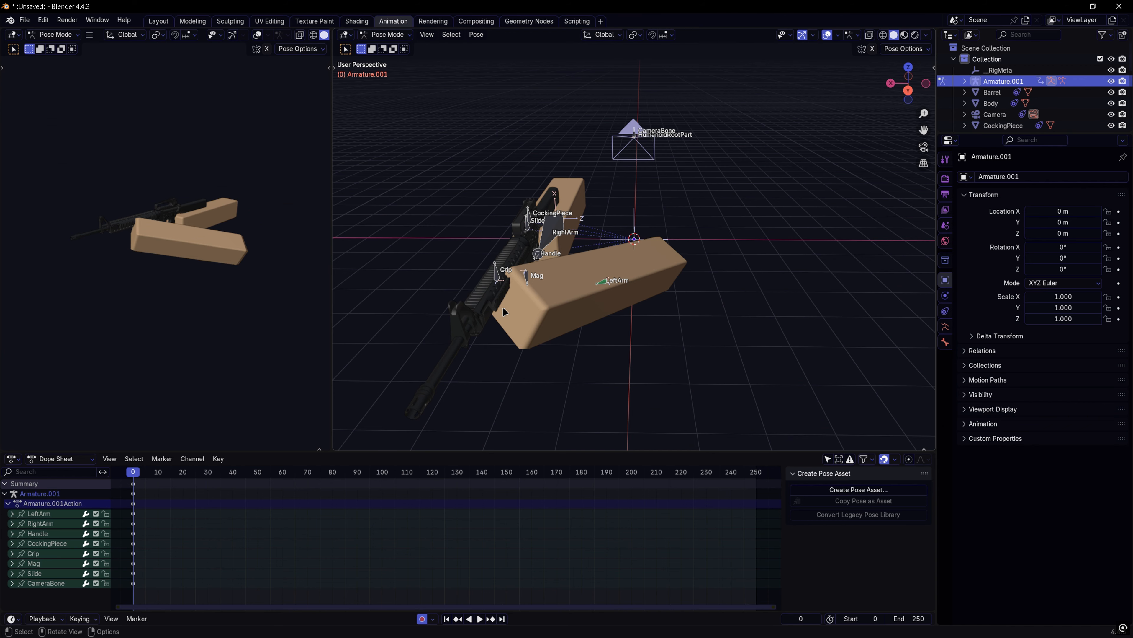
Step: At frame 11, freely rotate the RightArm bone to tilt the rifle's muzzle upward and keyframe the pose
{"action": "middle_click_drag", "start_coordinate": [598, 211], "coordinate": [451, 220]}
{"action": "left_click", "coordinate": [696, 219]}
{"action": "key", "text": "r"}
{"action": "key", "text": "r"}
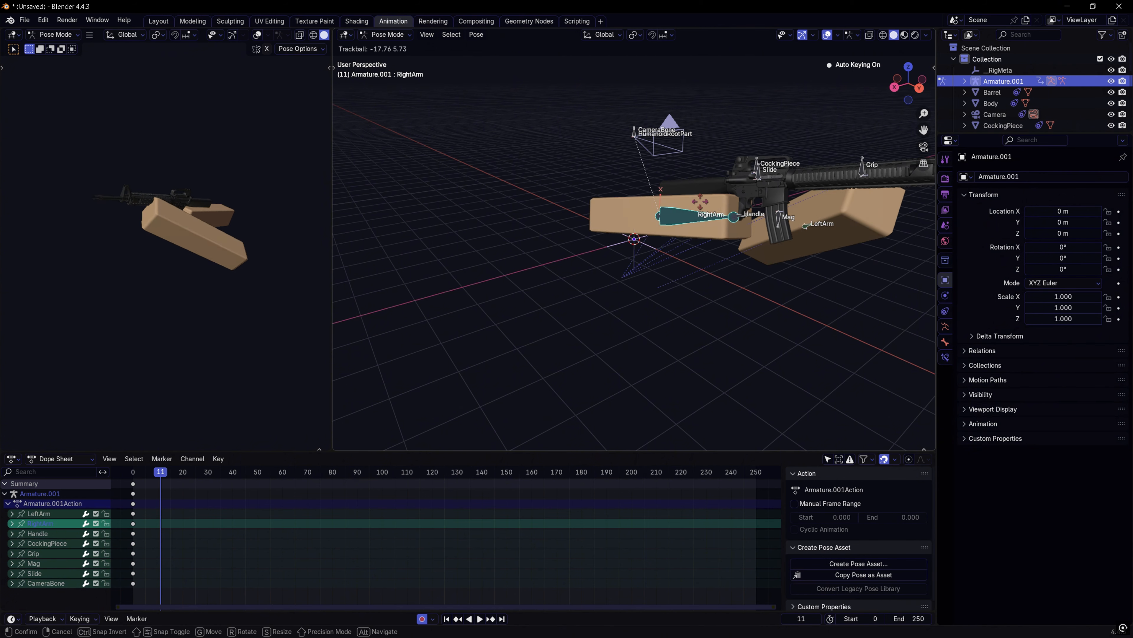
{"action": "left_click", "coordinate": [691, 183]}
{"action": "middle_click_drag", "start_coordinate": [692, 183], "coordinate": [656, 184]}
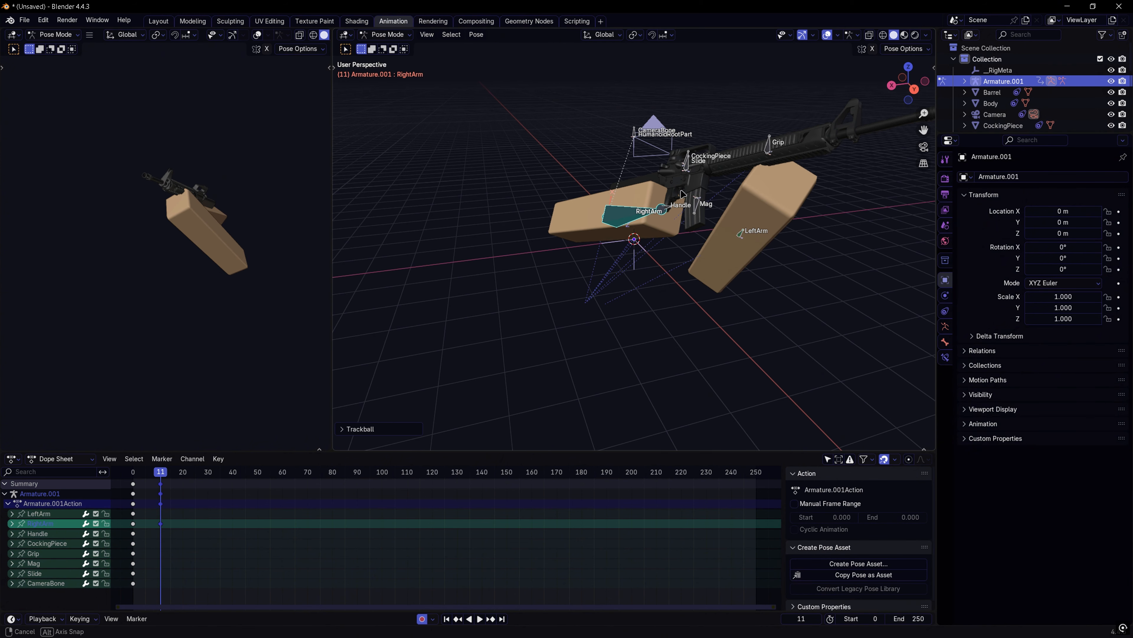
Step: At frame 22, freely rotate the LeftArm bone to swing the left arm below the rifle
{"action": "left_click", "coordinate": [697, 202]}
{"action": "key", "text": "g"}
{"action": "left_click", "coordinate": [696, 203]}
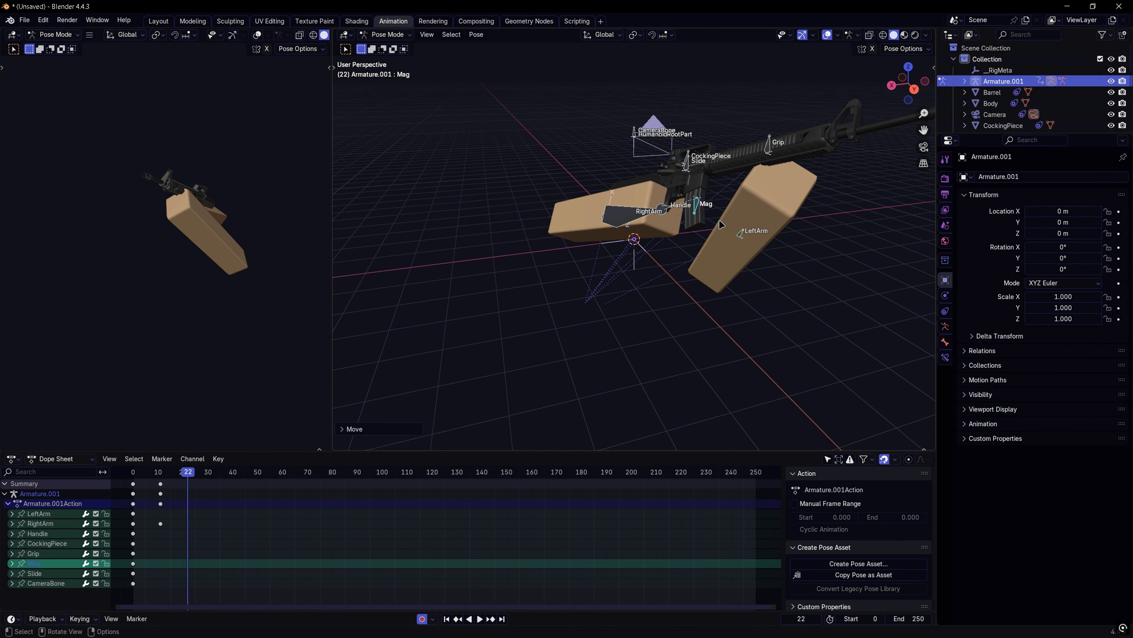
{"action": "left_click", "coordinate": [742, 232]}
{"action": "key", "text": "r"}
{"action": "key", "text": "r"}
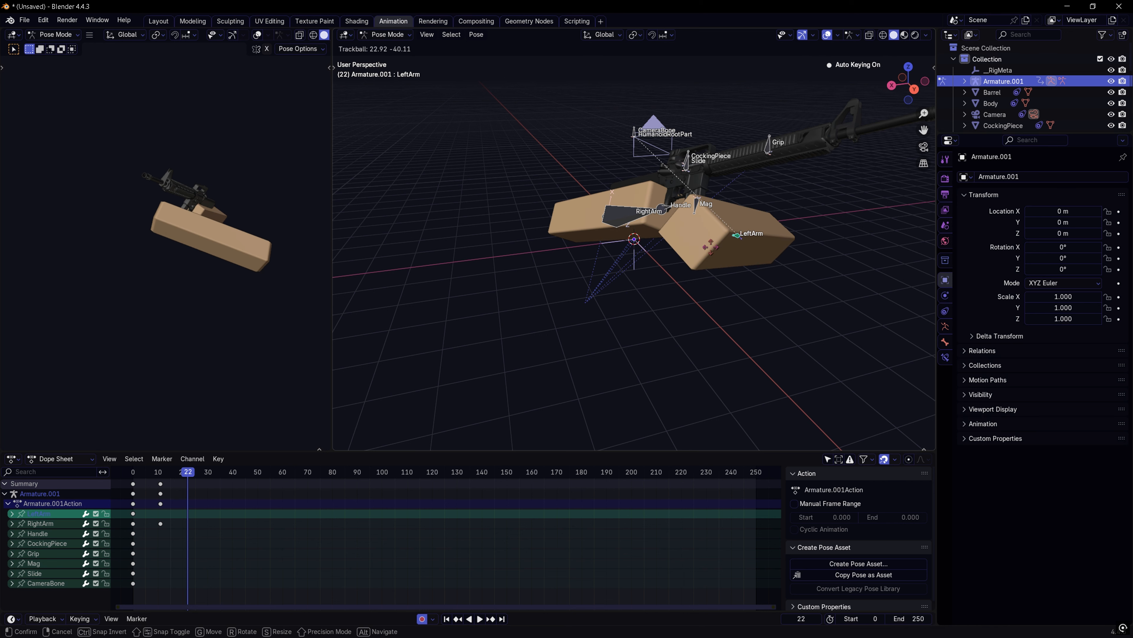
{"action": "left_click", "coordinate": [716, 250]}
Step: At frame 39, rotate the Mag bone and move it down out of the rifle together with the left arm
{"action": "left_click", "coordinate": [229, 478]}
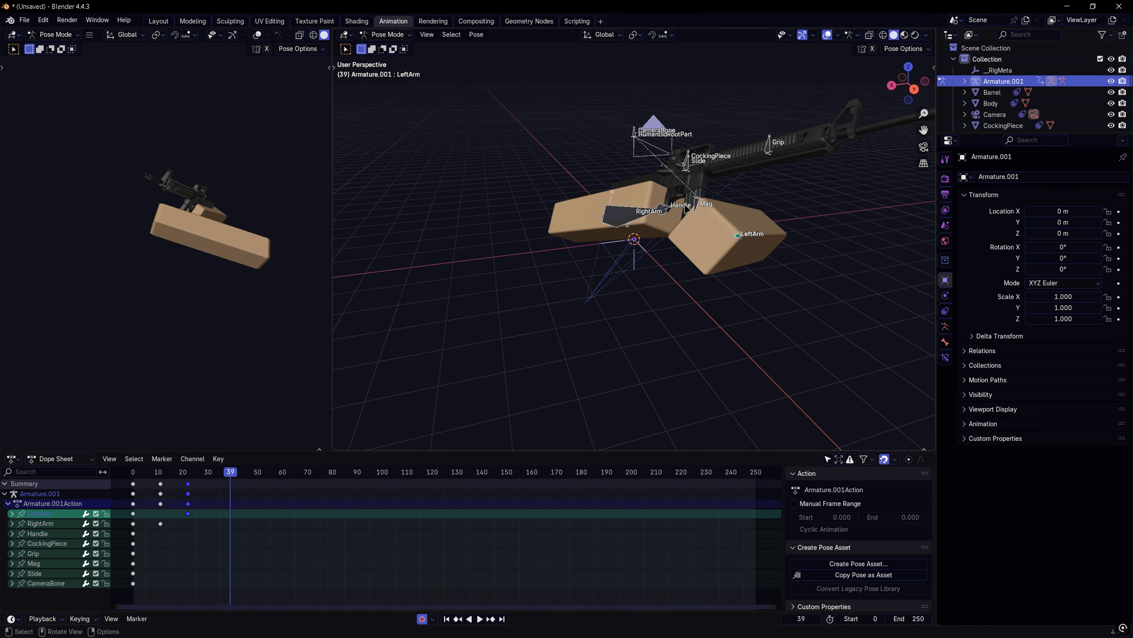
{"action": "left_click", "coordinate": [696, 202]}
{"action": "key", "text": "r"}
{"action": "key", "text": "r"}
{"action": "left_click", "coordinate": [872, 278]}
{"action": "key", "text": "r"}
{"action": "left_click", "coordinate": [877, 164]}
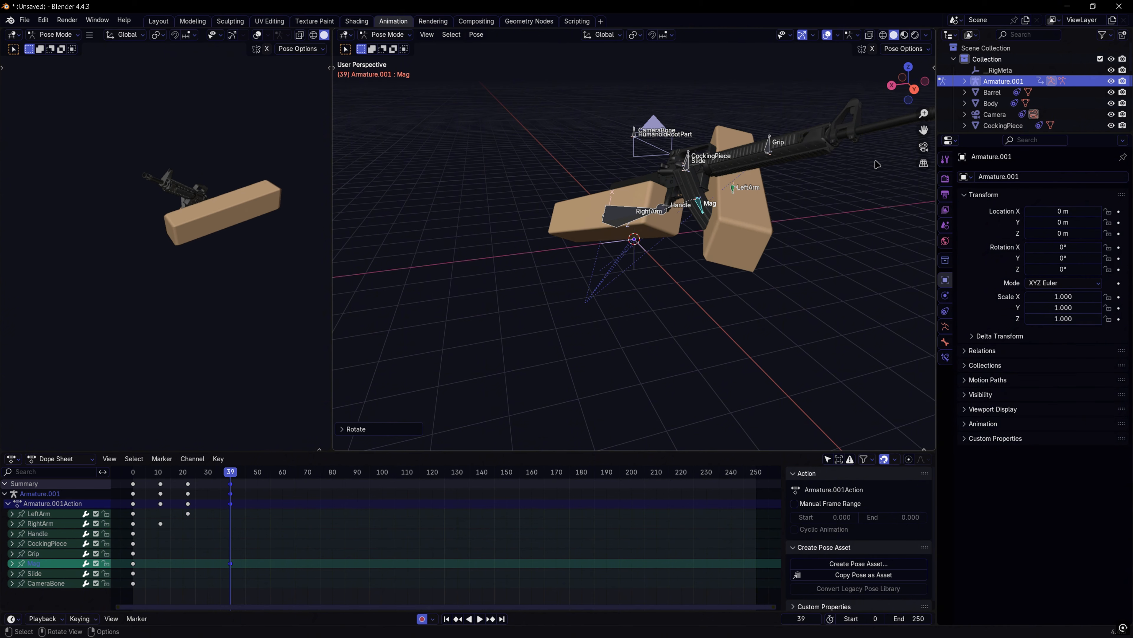
{"action": "key", "text": "g"}
{"action": "left_click", "coordinate": [763, 290]}
{"action": "middle_click_drag", "start_coordinate": [764, 289], "coordinate": [721, 287]}
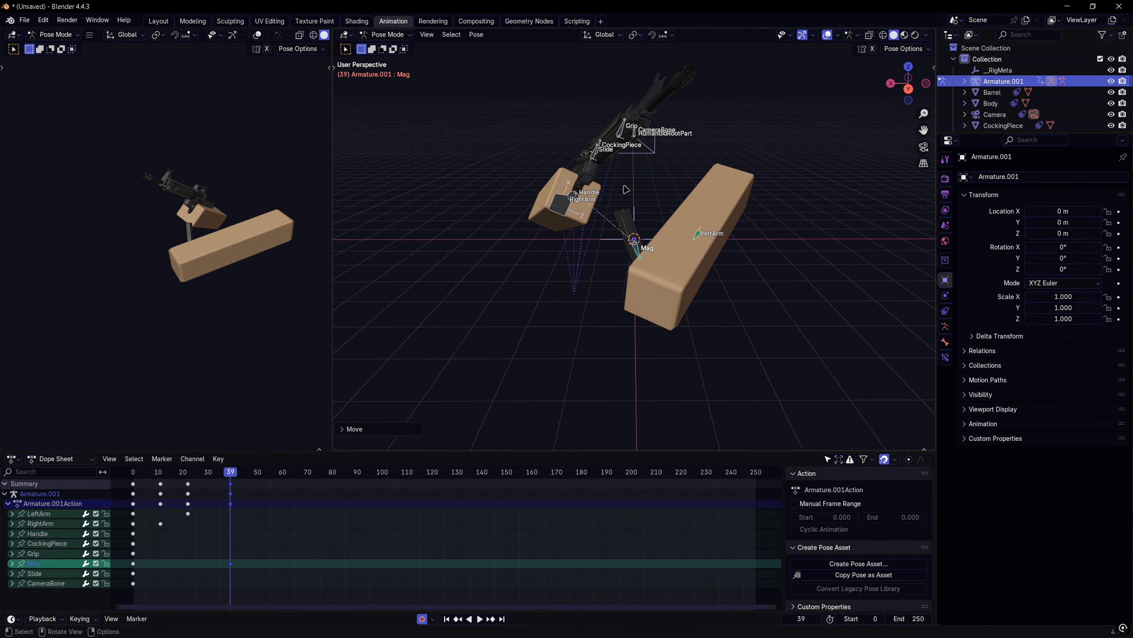
Step: At frame 39, freely rotate the CameraBone to turn the camera and keyframe the pose
{"action": "left_click", "coordinate": [636, 133]}
{"action": "middle_click_drag", "start_coordinate": [636, 134], "coordinate": [614, 135]}
{"action": "key", "text": "r"}
{"action": "key", "text": "r"}
{"action": "left_click", "coordinate": [575, 143]}
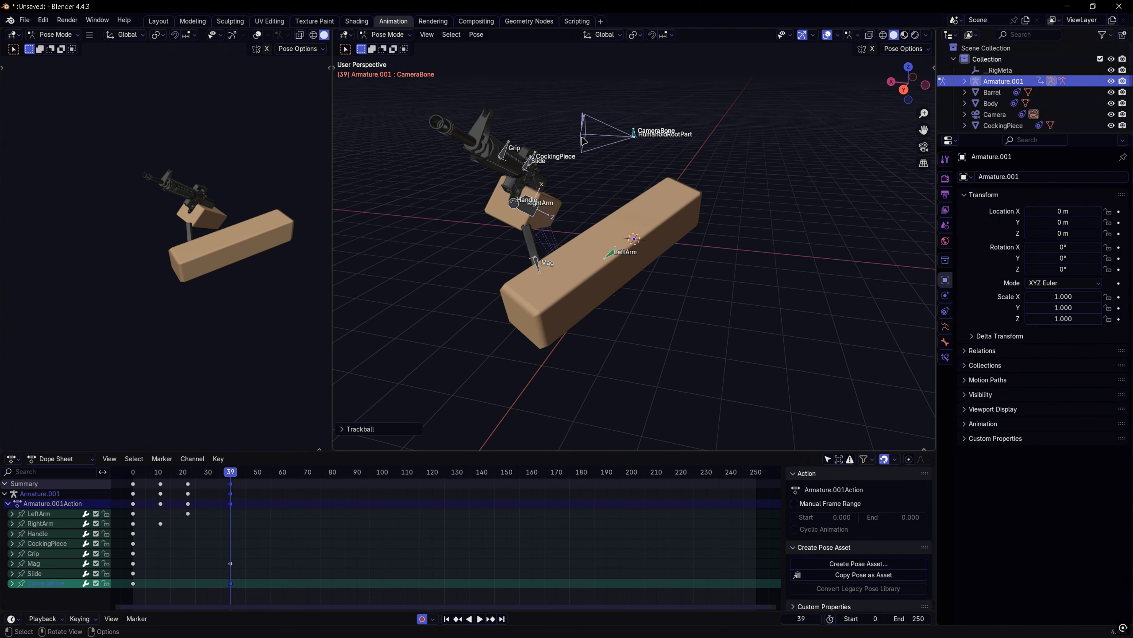
Step: Play the animation from the start to review the arm, magazine and camera movement
{"action": "left_click_drag", "start_coordinate": [227, 466], "coordinate": [132, 473]}
{"action": "key", "text": "space"}
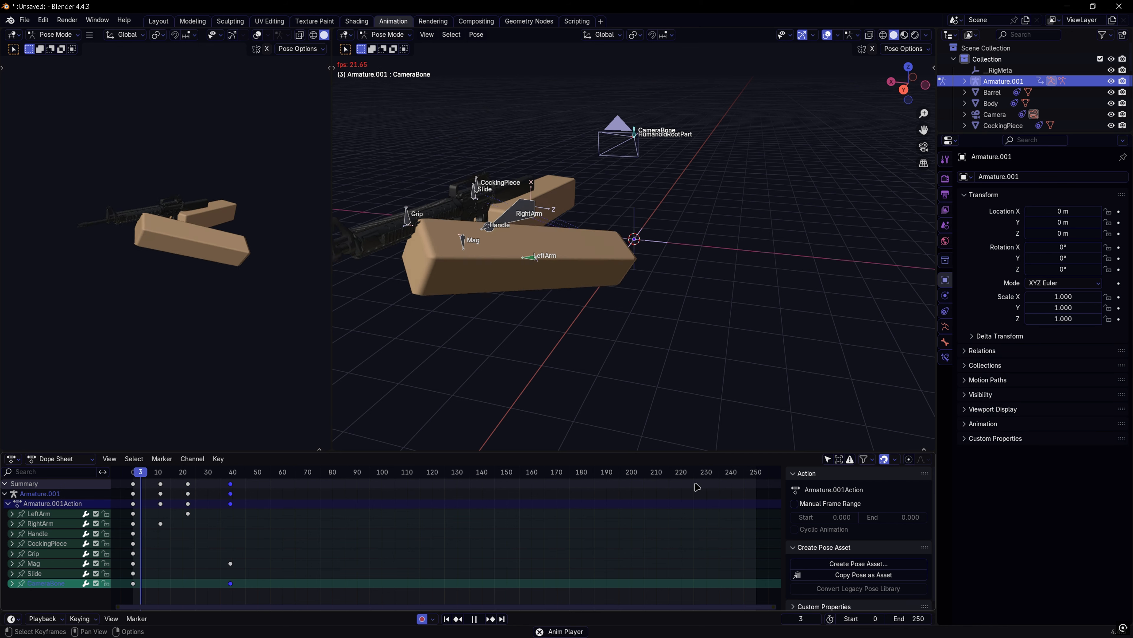
{"action": "key", "text": "space"}
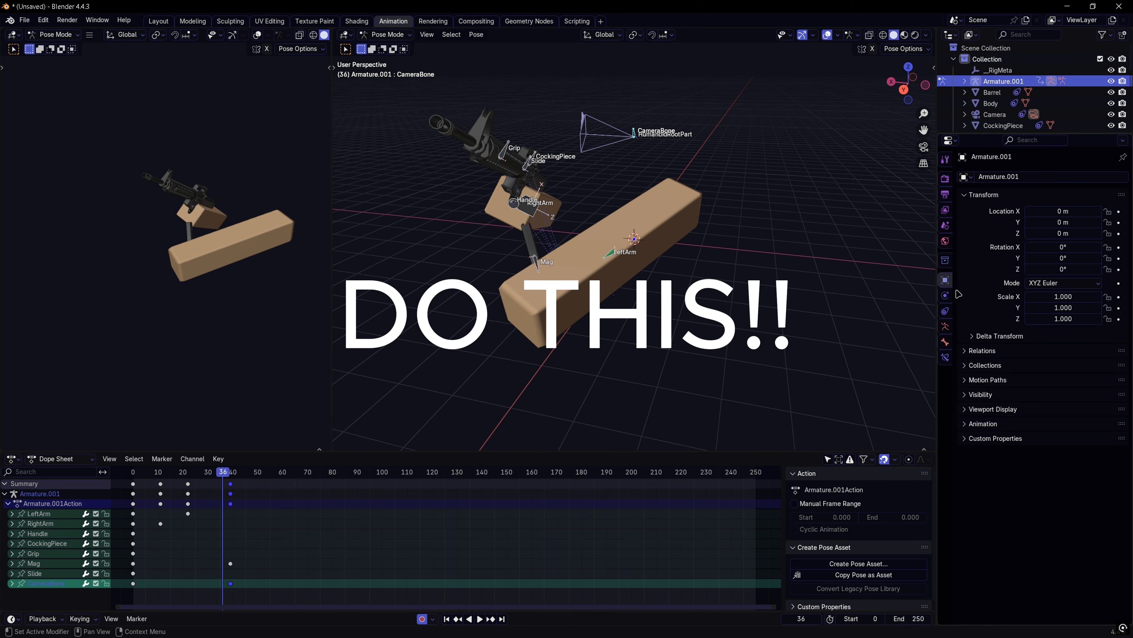
Step: Set the scene's output frame rate to 60 fps
{"action": "left_click", "coordinate": [946, 193]}
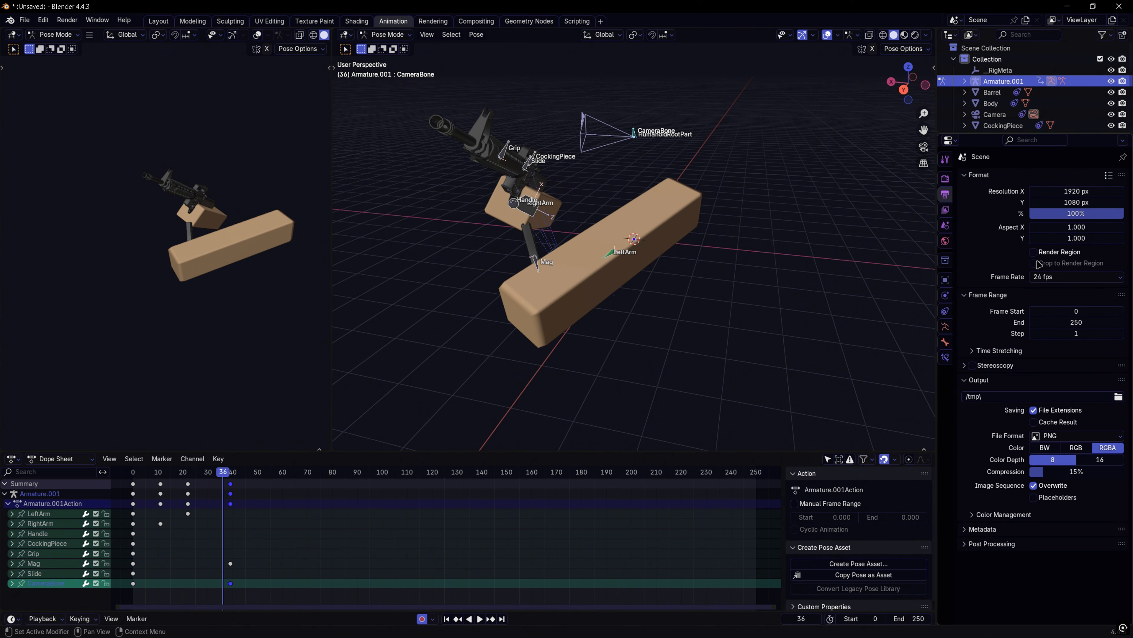
{"action": "left_click", "coordinate": [1045, 276]}
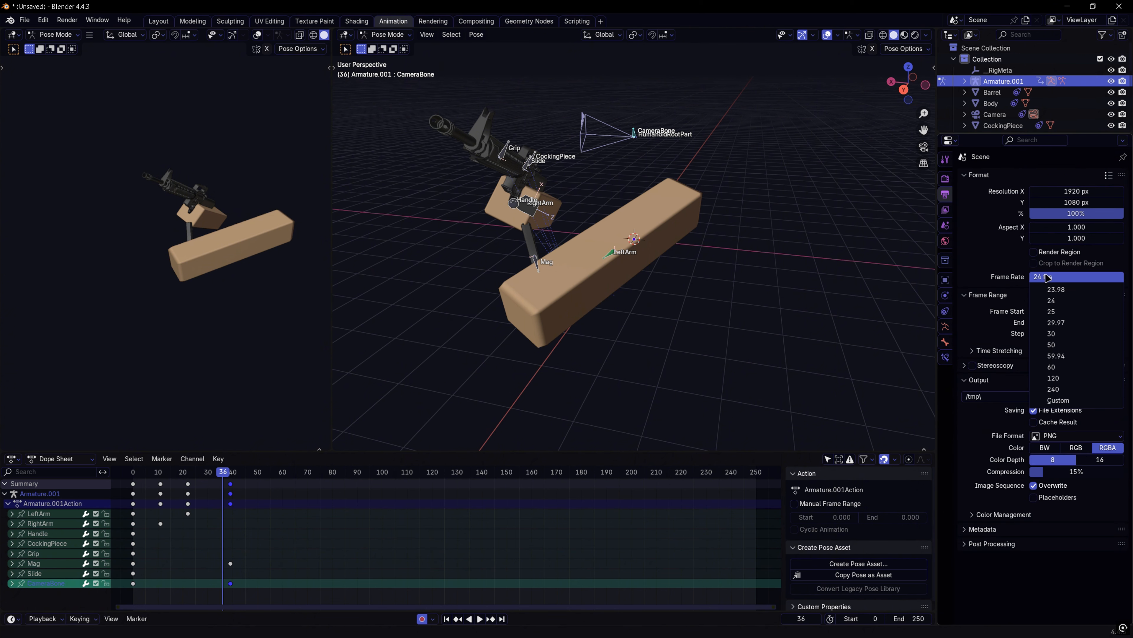
{"action": "left_click", "coordinate": [1050, 369]}
Step: Replay the animation from frame 0 several times to check its speed at the new frame rate
{"action": "left_click_drag", "start_coordinate": [223, 472], "coordinate": [125, 496]}
{"action": "key", "text": "space"}
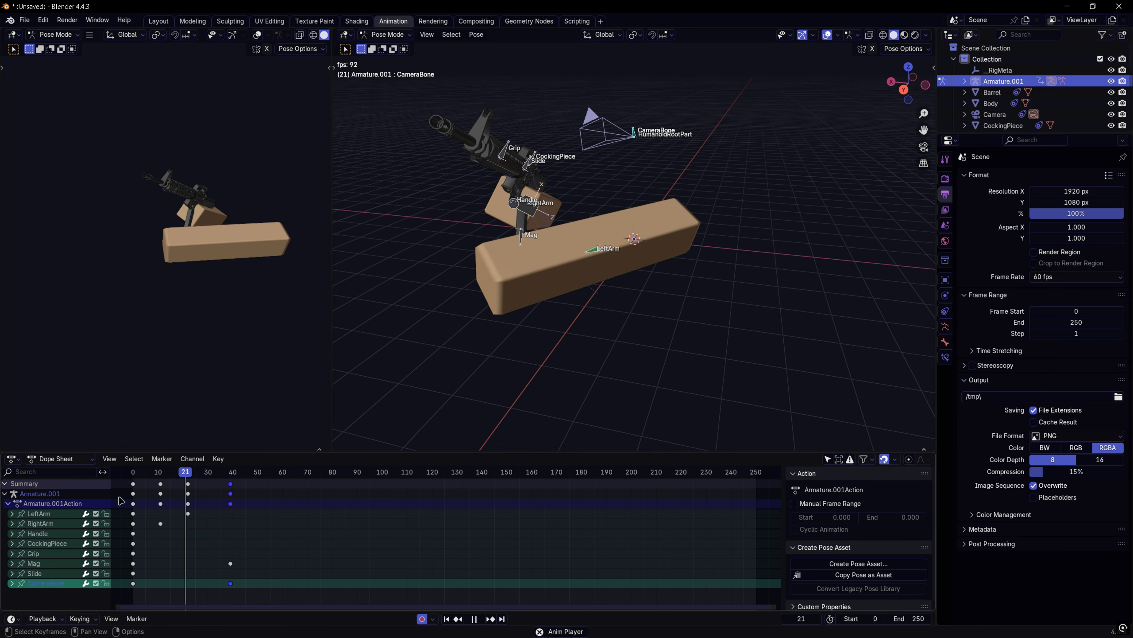
{"action": "key", "text": "space"}
{"action": "left_click", "coordinate": [139, 472]}
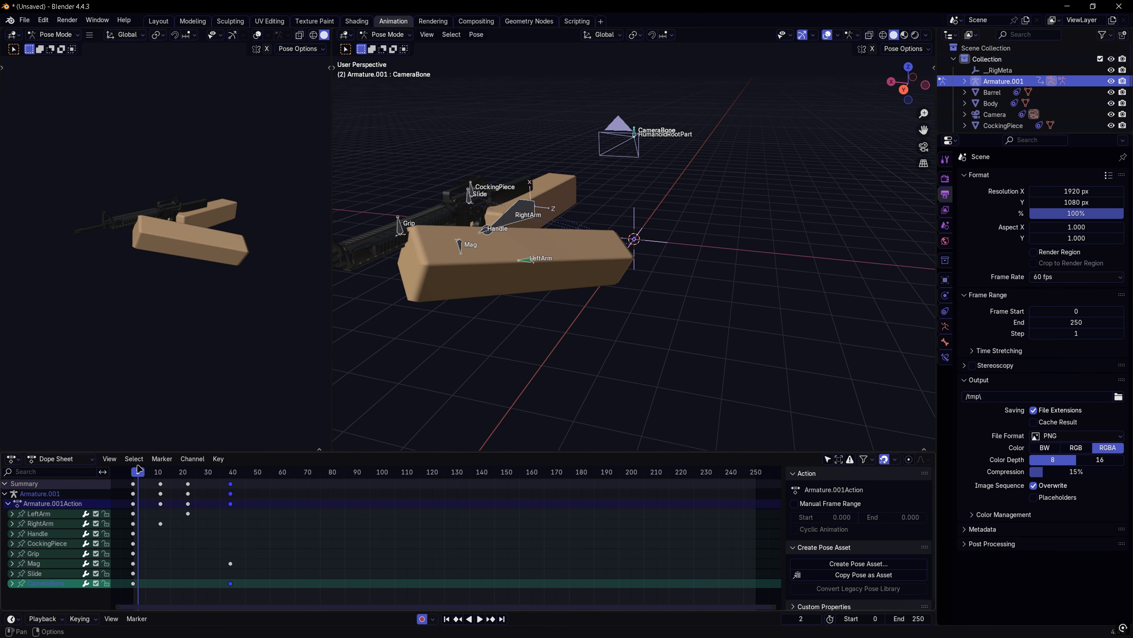
{"action": "left_click_drag", "start_coordinate": [138, 470], "coordinate": [133, 473]}
{"action": "key", "text": "space"}
{"action": "left_click", "coordinate": [460, 548]}
{"action": "key", "text": "space"}
{"action": "key", "text": "space"}
{"action": "key", "text": "space"}
{"action": "left_click", "coordinate": [134, 473]}
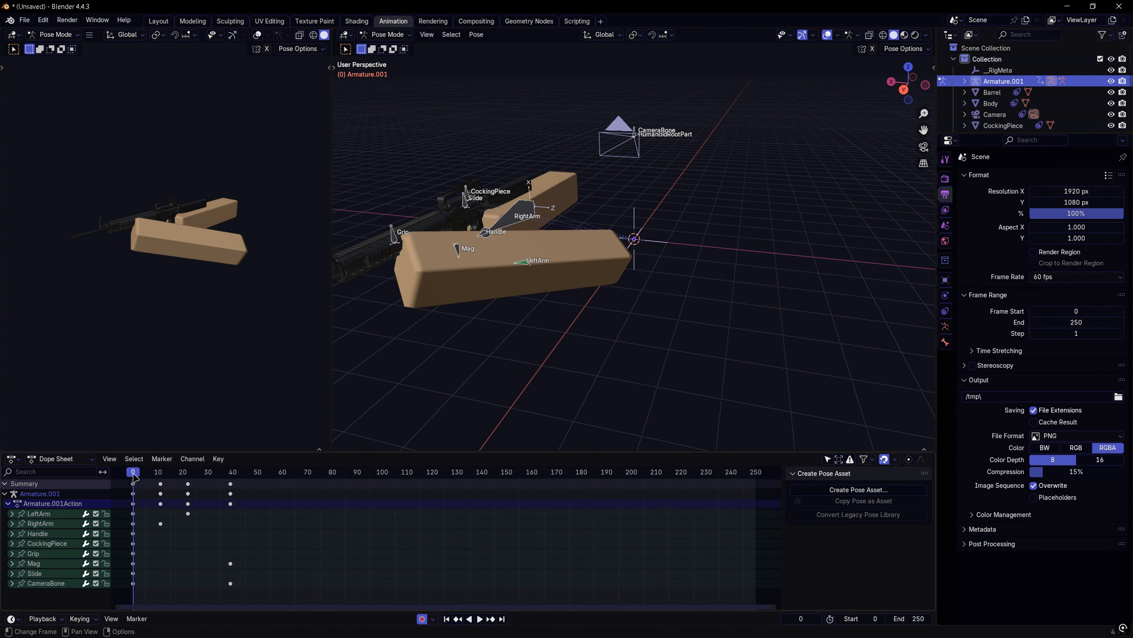
{"action": "key", "text": "space"}
{"action": "key", "text": "space"}
Step: At frame 25, move the Slide bone out of the rifle to above the right arm
{"action": "left_click_drag", "start_coordinate": [142, 474], "coordinate": [195, 473]}
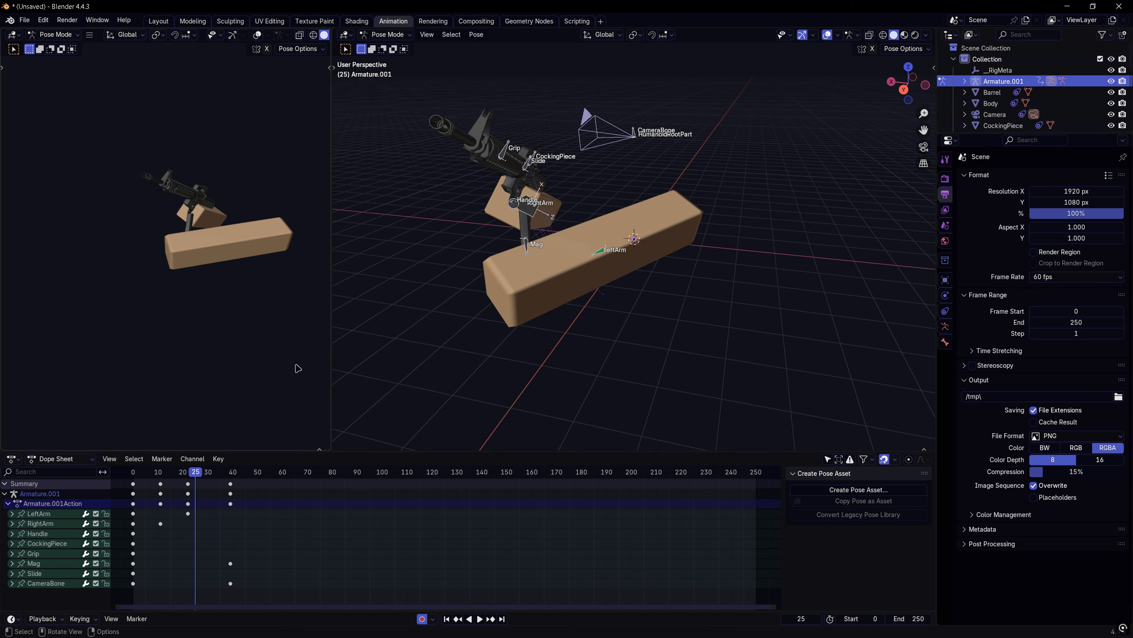
{"action": "middle_click_drag", "start_coordinate": [541, 166], "coordinate": [575, 178]}
{"action": "scroll", "coordinate": [655, 199], "scroll_direction": "up", "scroll_amount": 1}
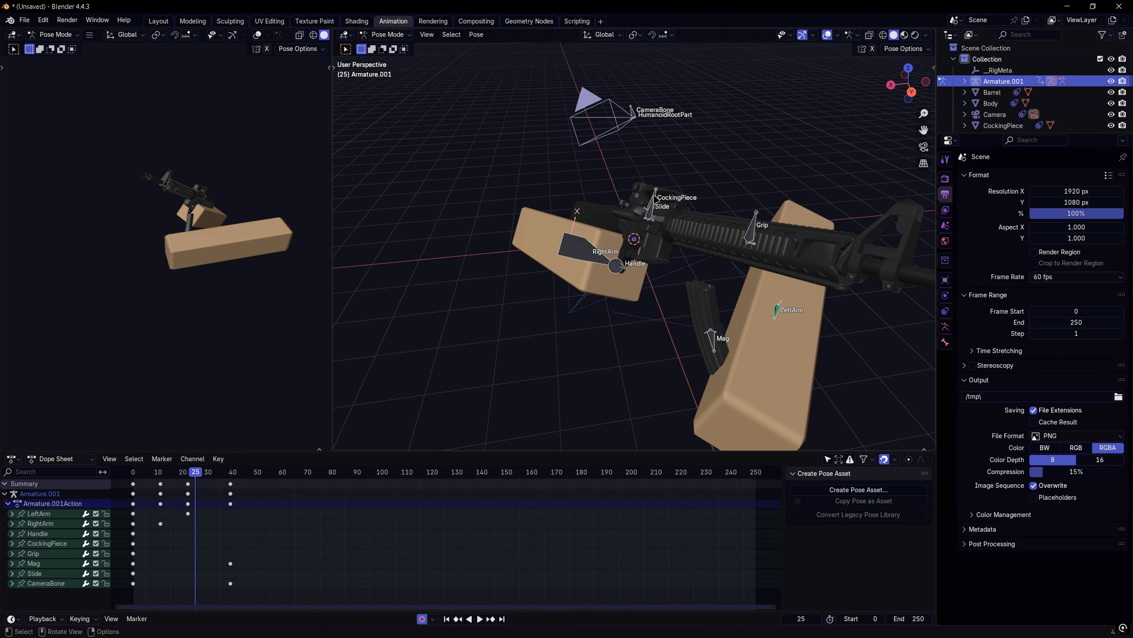
{"action": "scroll", "coordinate": [654, 199], "scroll_direction": "up", "scroll_amount": 2}
{"action": "left_click", "coordinate": [654, 197]}
{"action": "key", "text": "g"}
{"action": "left_click", "coordinate": [629, 167]}
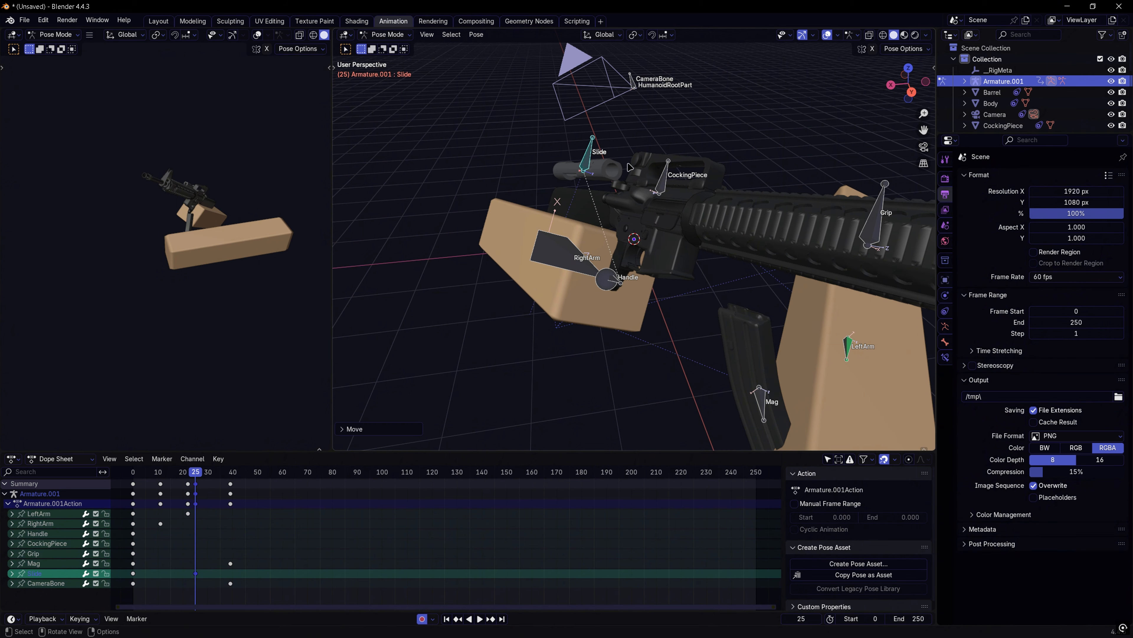
Step: Move the CockingPiece bone out of the rifle to below the barrel, near the magazine
{"action": "left_click", "coordinate": [660, 179]}
{"action": "key", "text": "g"}
{"action": "left_click", "coordinate": [835, 278]}
Step: Play the animation from frame 0 to review the added Slide and CockingPiece movement
{"action": "left_click_drag", "start_coordinate": [196, 473], "coordinate": [133, 474]}
{"action": "key", "text": "space"}
{"action": "left_click", "coordinate": [595, 534]}
{"action": "key", "text": "space"}
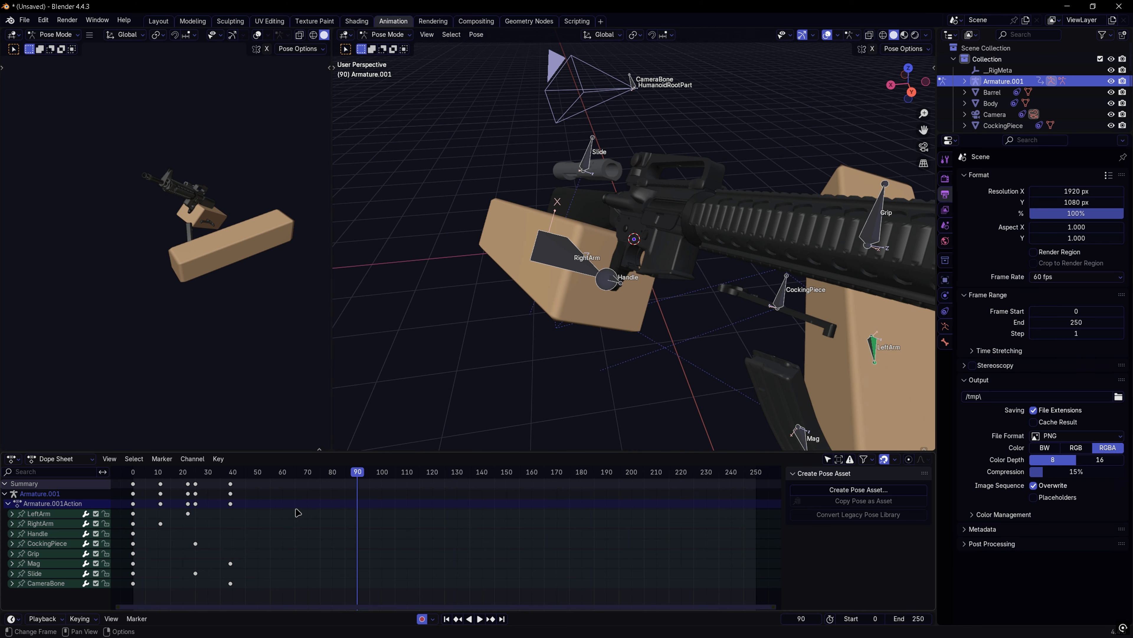
Step: Export the Armature.001 animation to the clipboard with the Rbx Animations add-on
{"action": "key", "text": "n"}
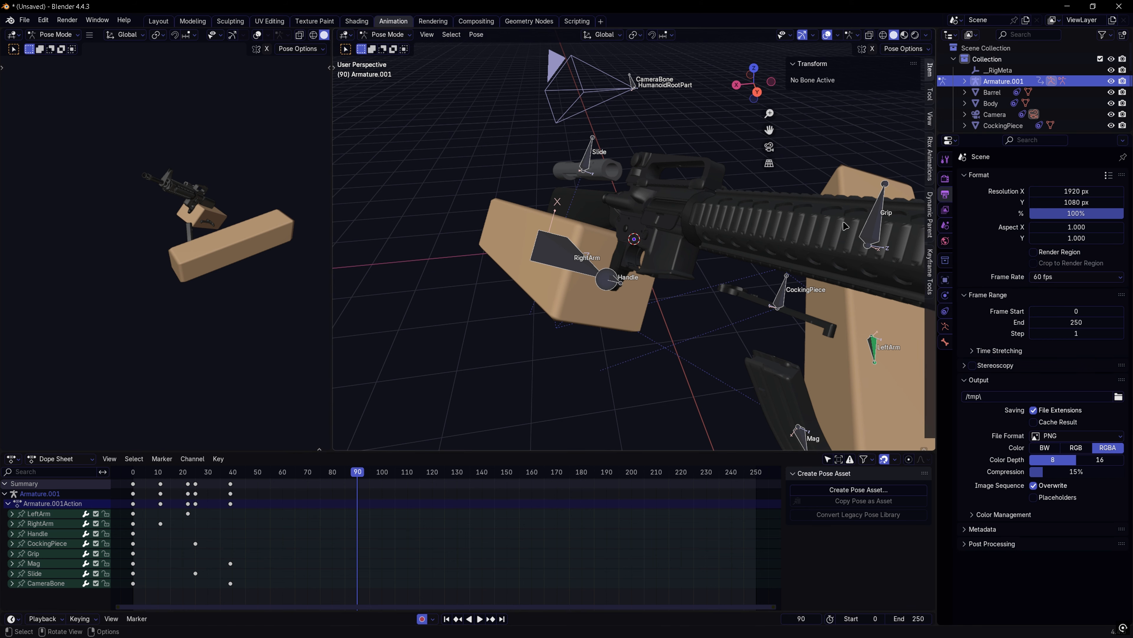
{"action": "left_click", "coordinate": [925, 176]}
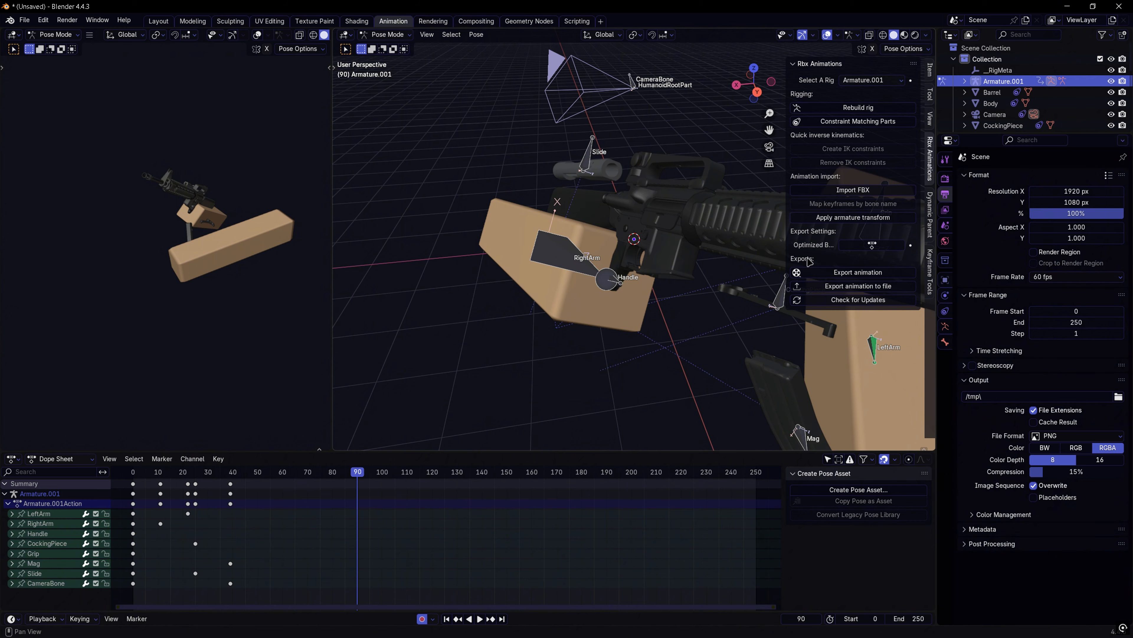
{"action": "left_click", "coordinate": [818, 277]}
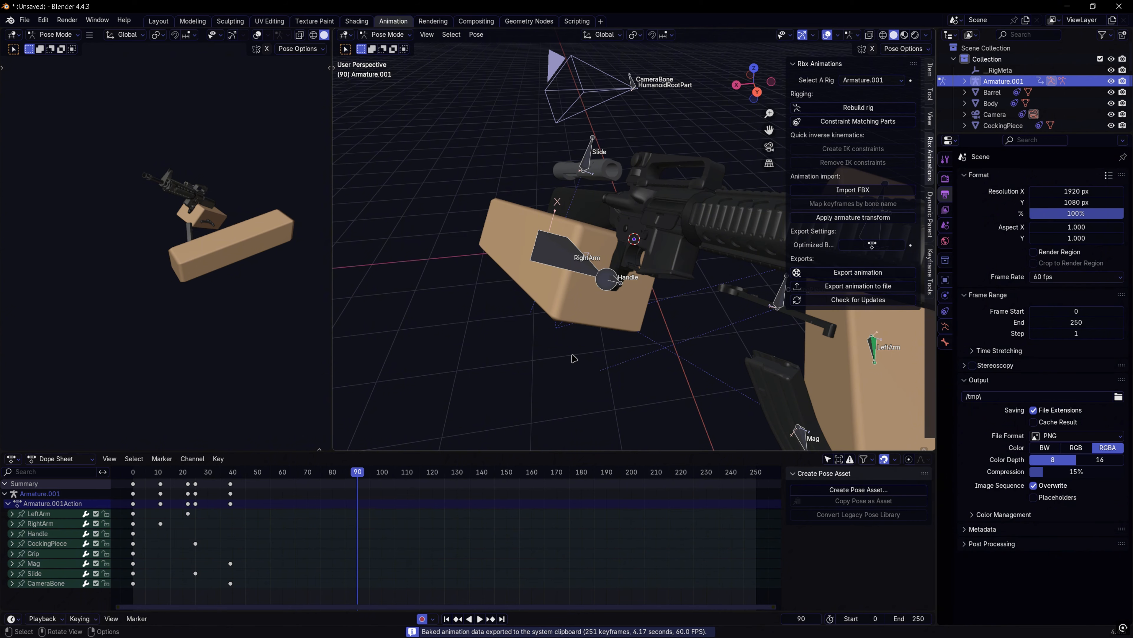
{"action": "key", "text": "n"}
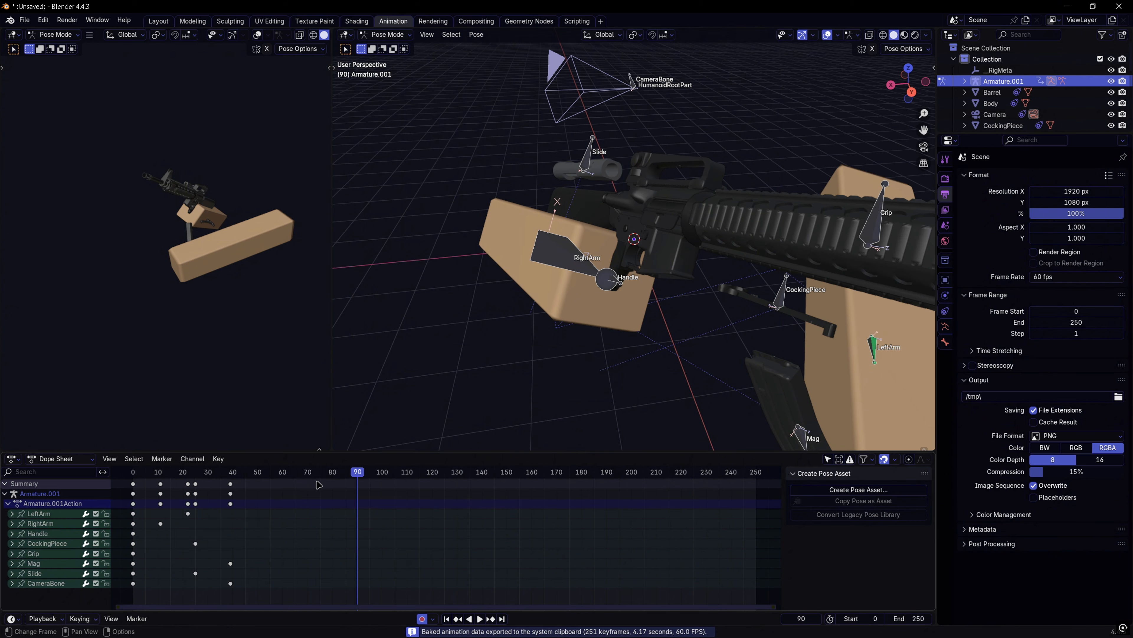
Step: Switch to Roblox Studio and select the Viewmodel model with the arms and rifle
{"action": "key", "text": "alt+Tab"}
{"action": "scroll", "coordinate": [680, 309], "scroll_direction": "up", "scroll_amount": 3}
{"action": "right_click_drag", "start_coordinate": [680, 311], "coordinate": [680, 307]}
{"action": "scroll", "coordinate": [457, 288], "scroll_direction": "down", "scroll_amount": 4}
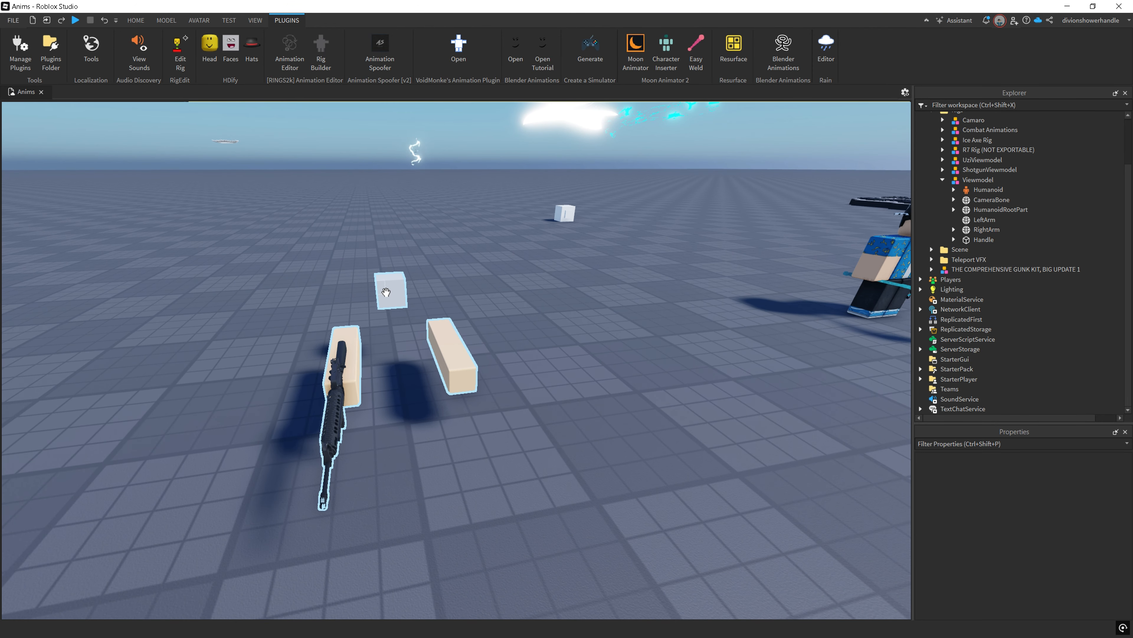
{"action": "left_click", "coordinate": [386, 292]}
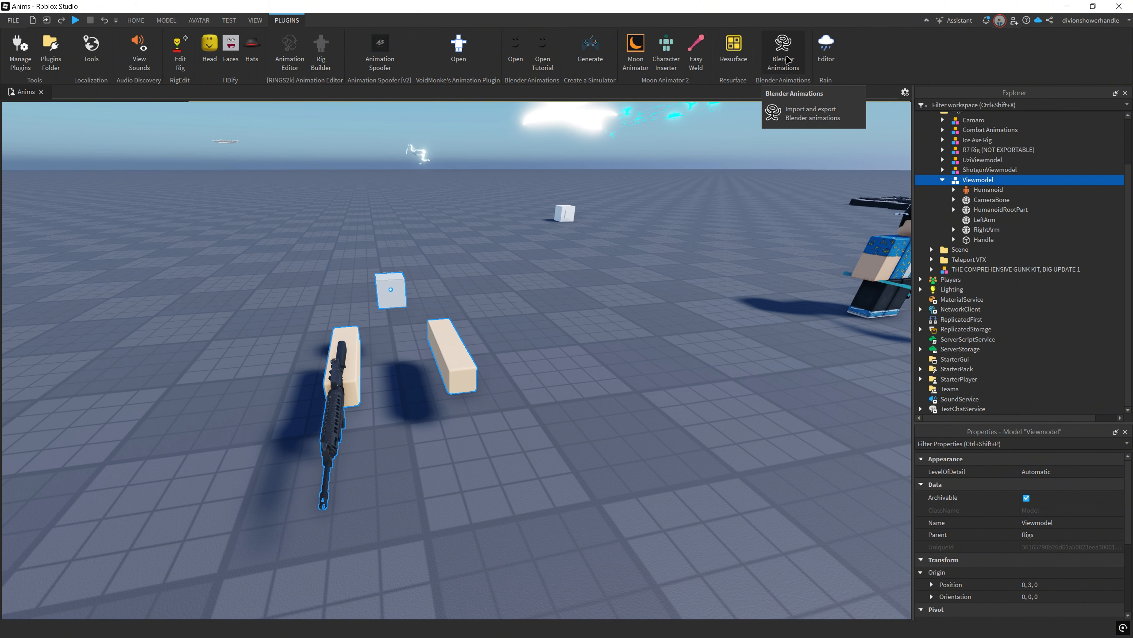
Step: Import the copied animation data onto the Viewmodel rig with the Blender Animations plugin
{"action": "left_click", "coordinate": [516, 49]}
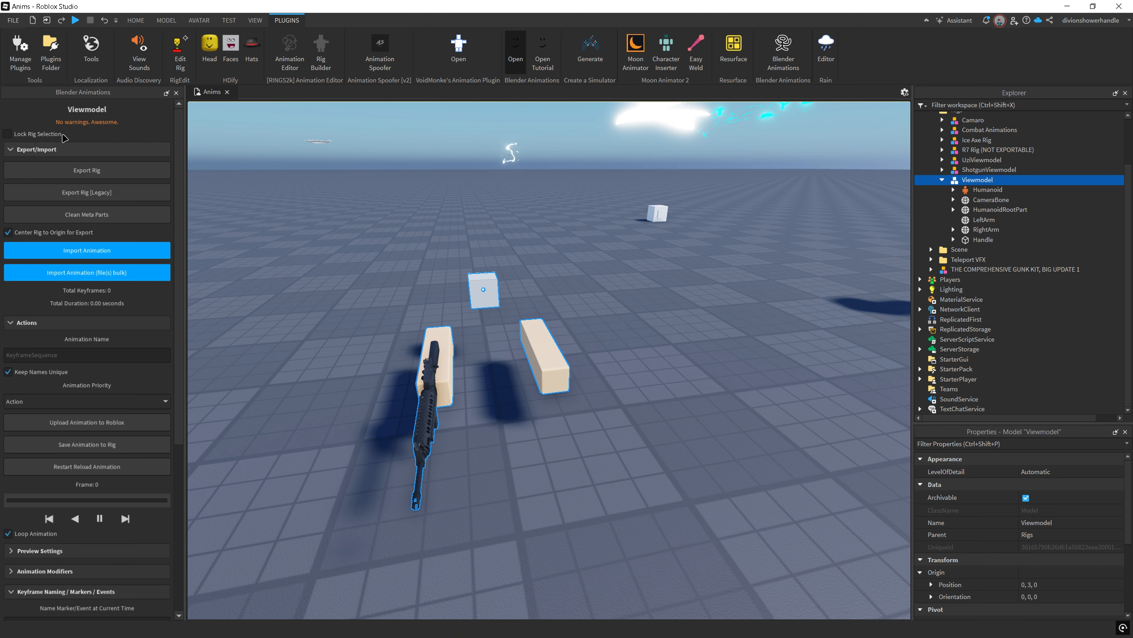
{"action": "left_click", "coordinate": [91, 245]}
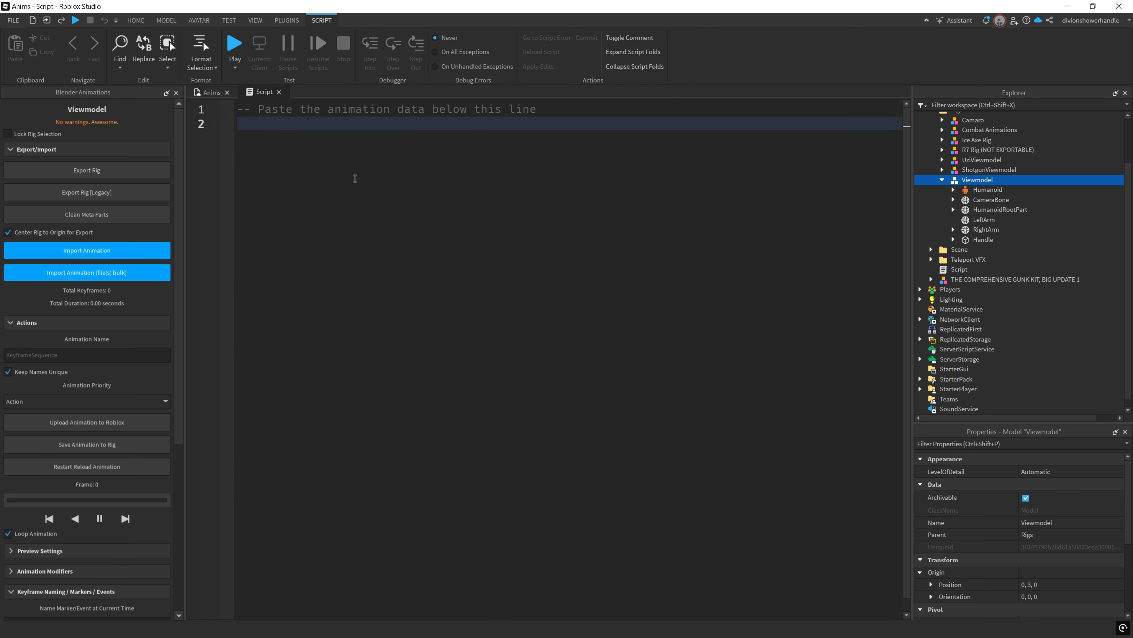
{"action": "key", "text": "ctrl+v"}
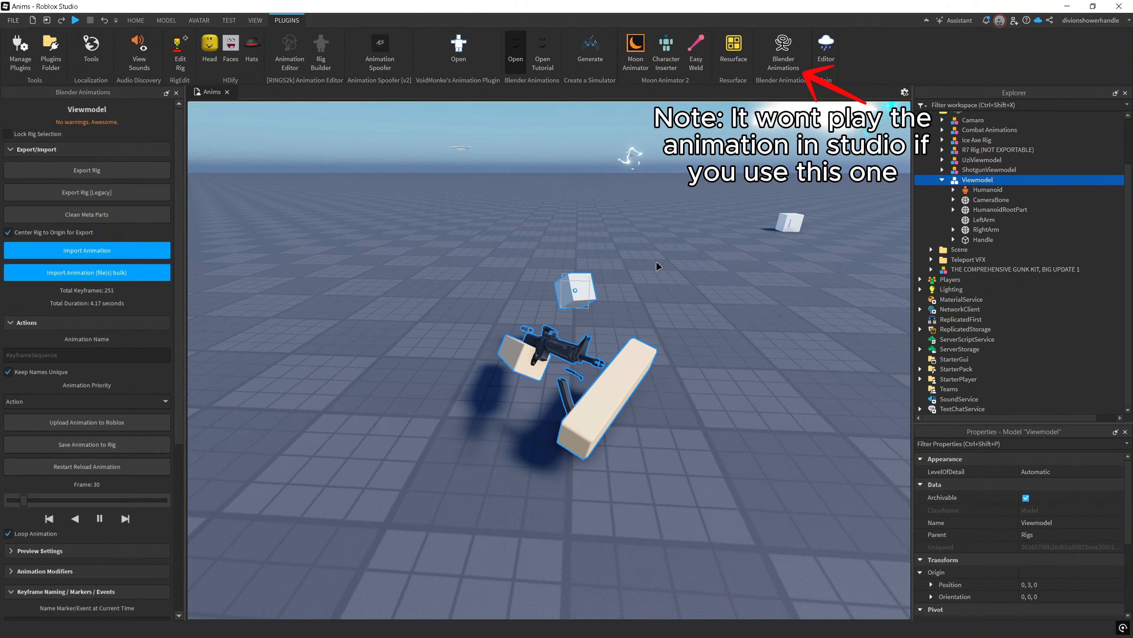